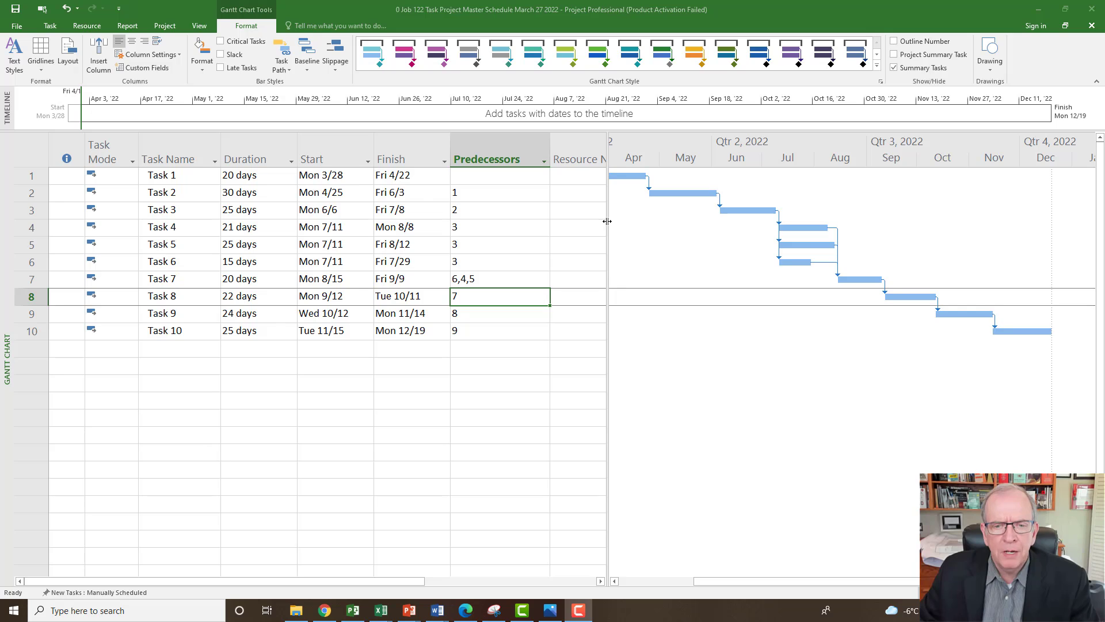
Step: Widen the Gantt chart area and highlight the critical tasks in the chart
left_click_drag(608, 224, 552, 234)
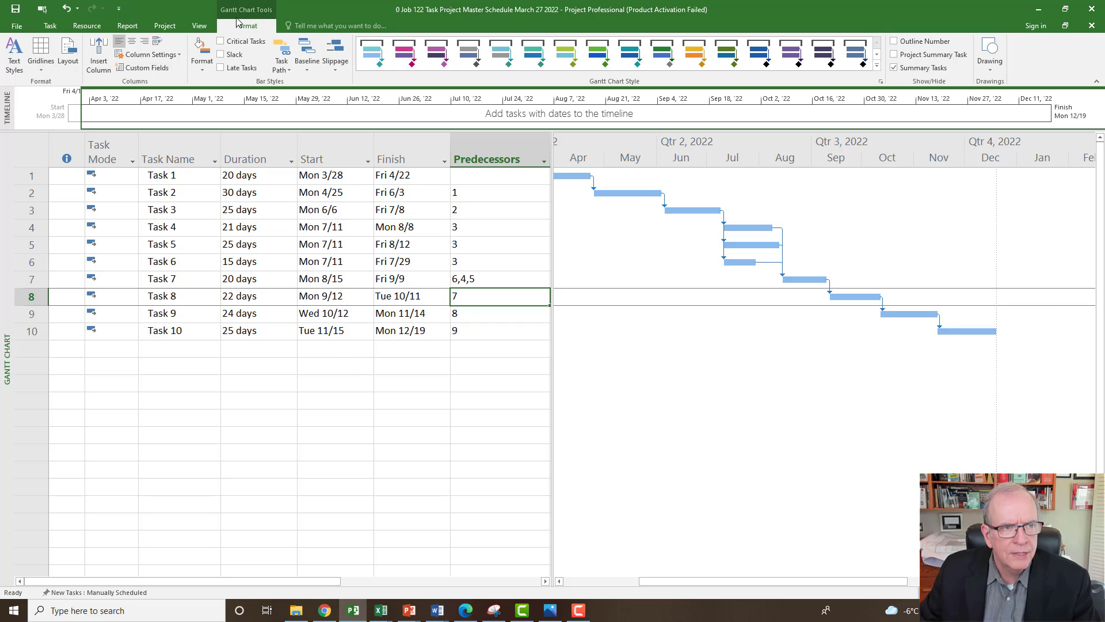
left_click(221, 41)
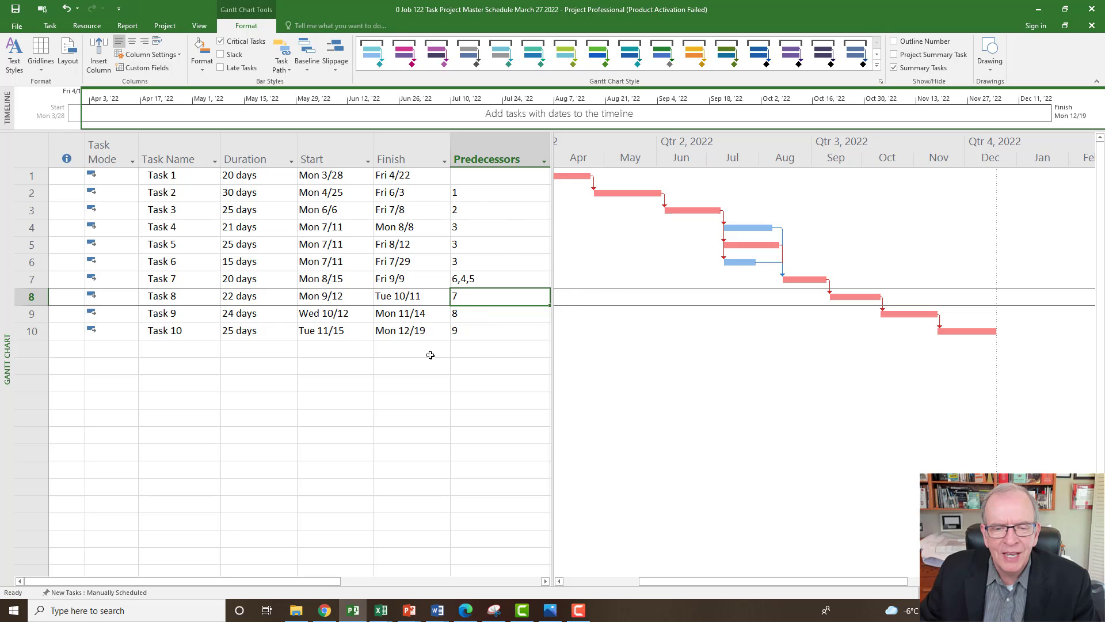
left_click(277, 390)
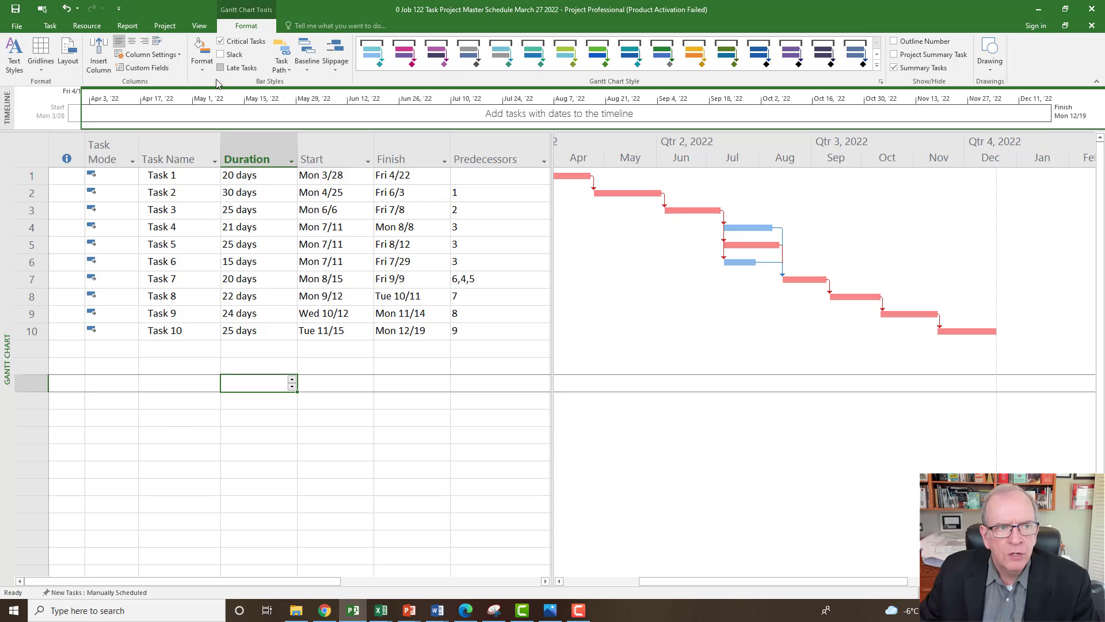
Step: Set the baseline for the entire project
left_click(165, 27)
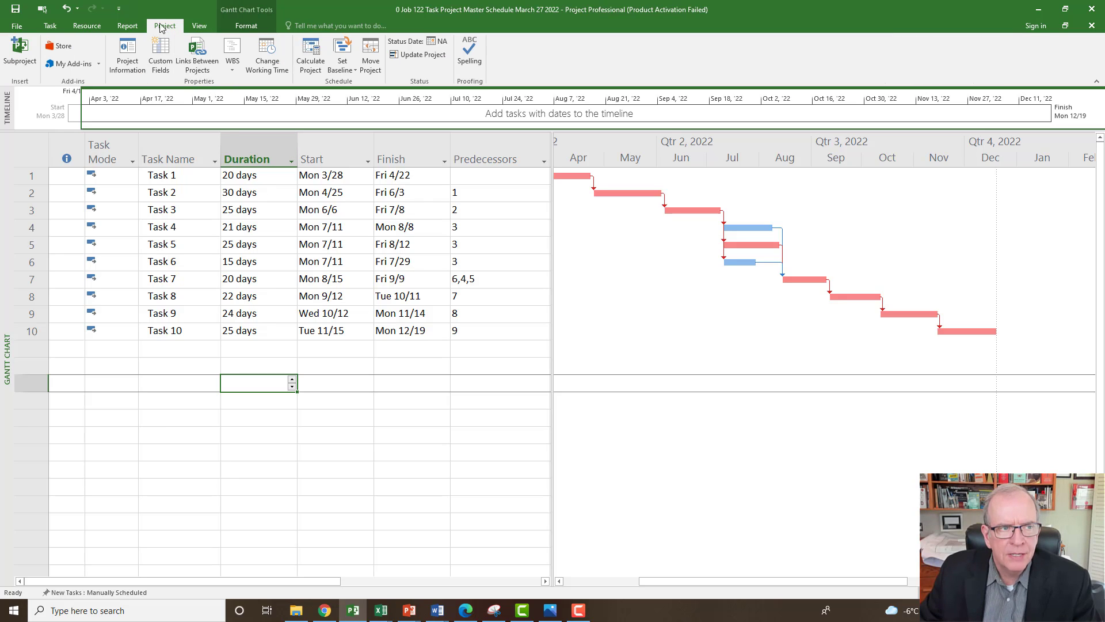
left_click(343, 66)
left_click(365, 82)
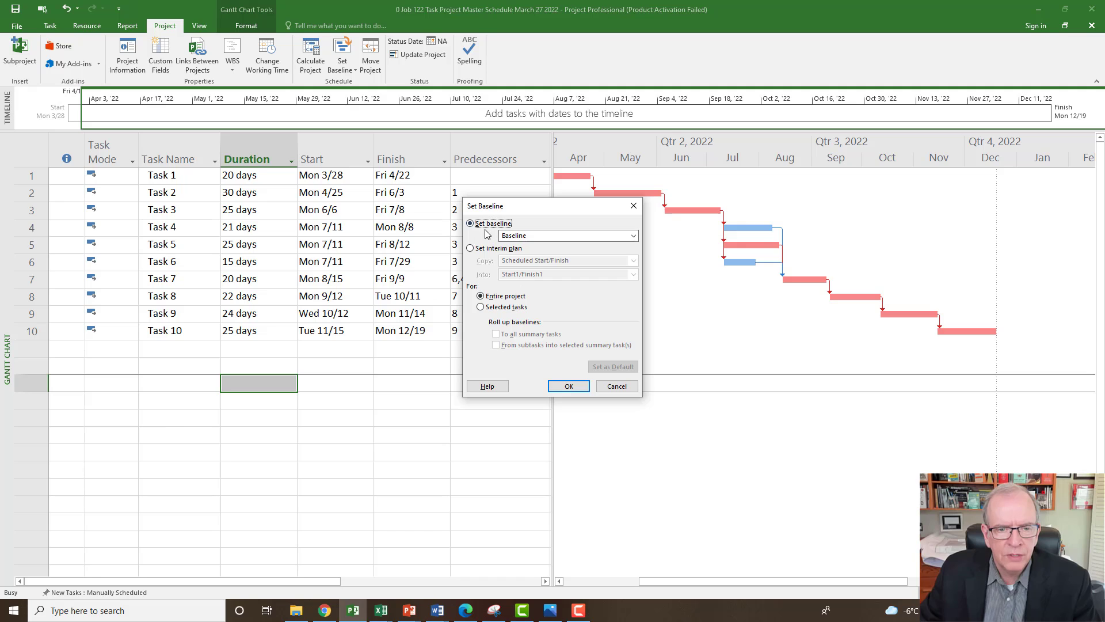
left_click(566, 387)
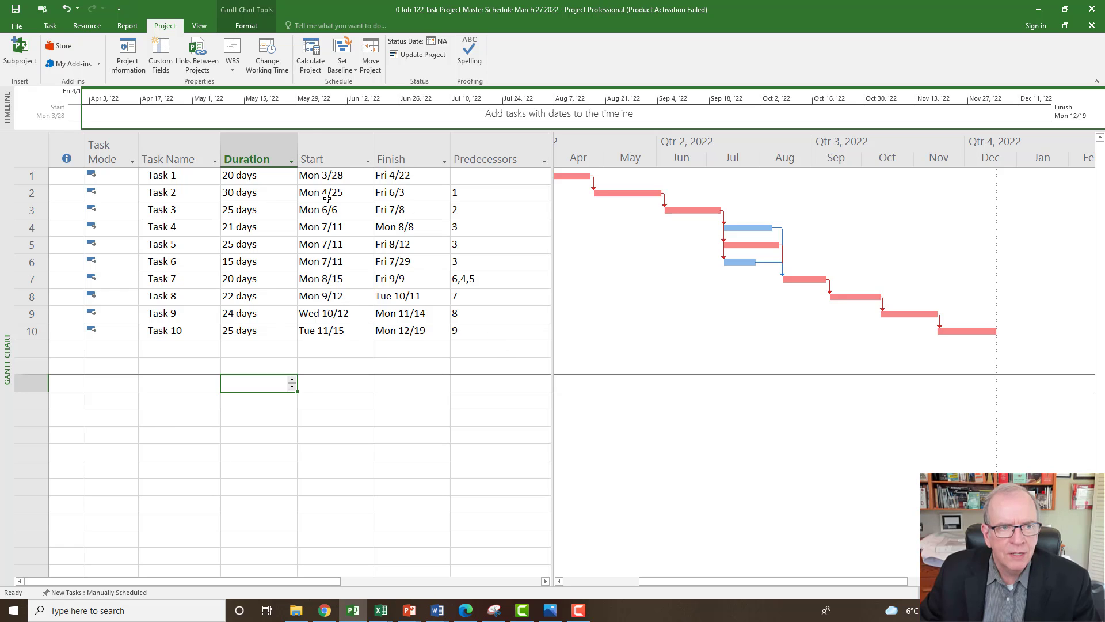
Step: Check in the baseline settings that the project baseline has been saved, without changing anything
left_click(337, 78)
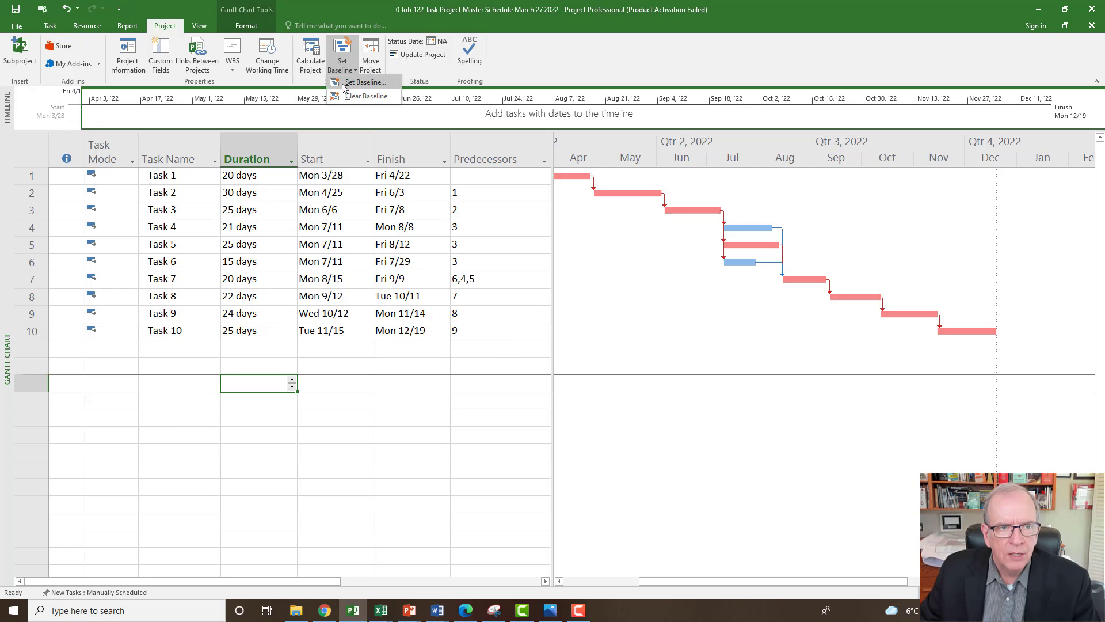
left_click(345, 86)
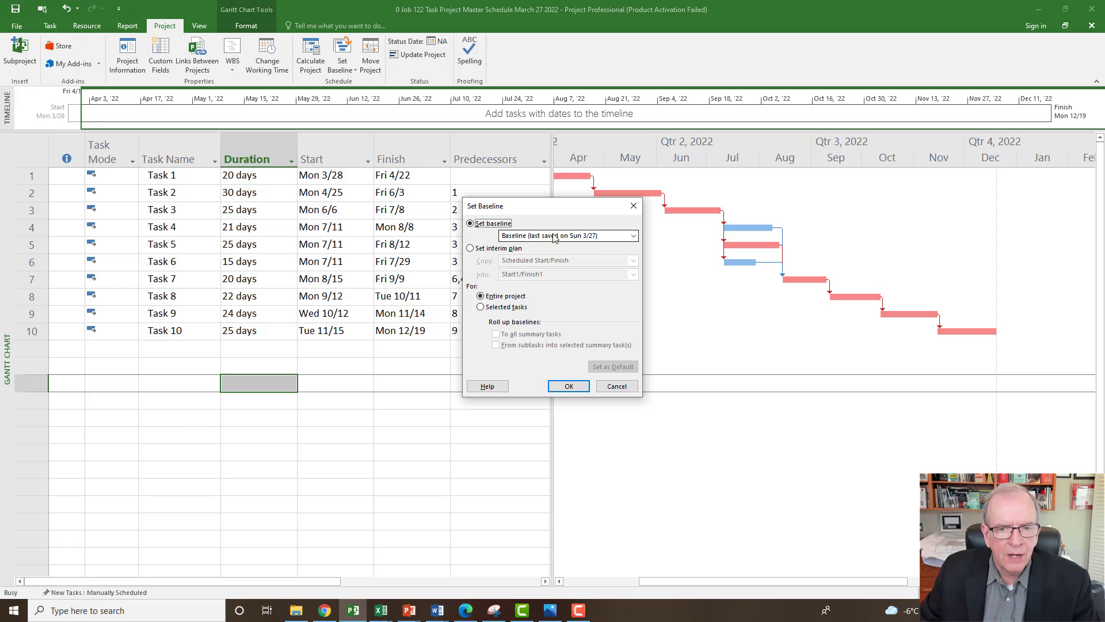
left_click(633, 207)
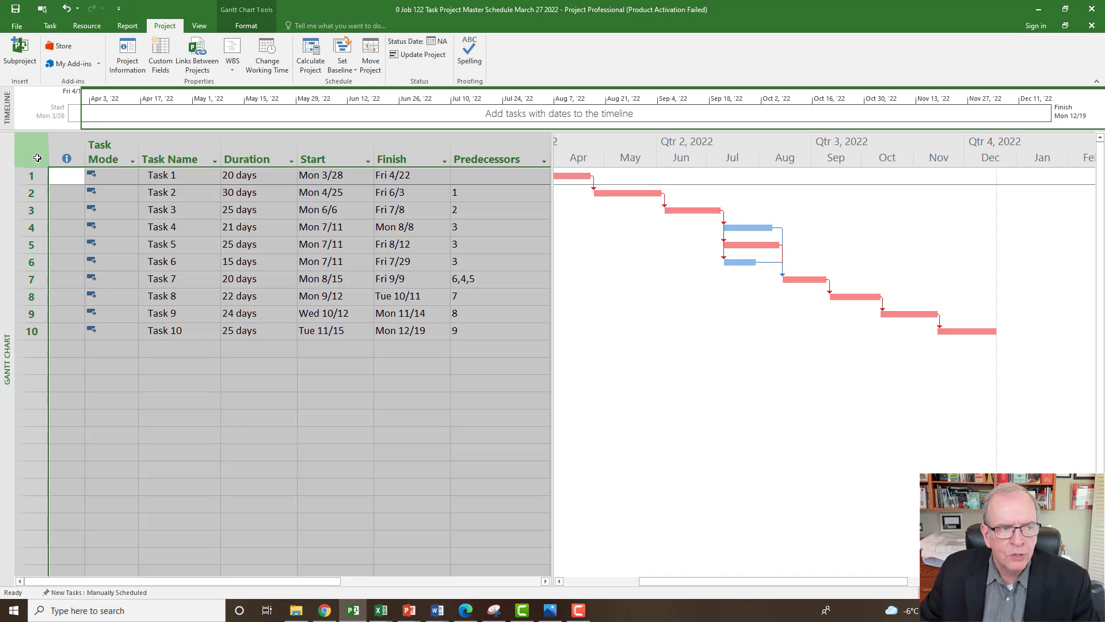
Step: Switch the task sheet to the Variance table, review the baseline and variance columns, and narrow the Task Name column
right_click(37, 157)
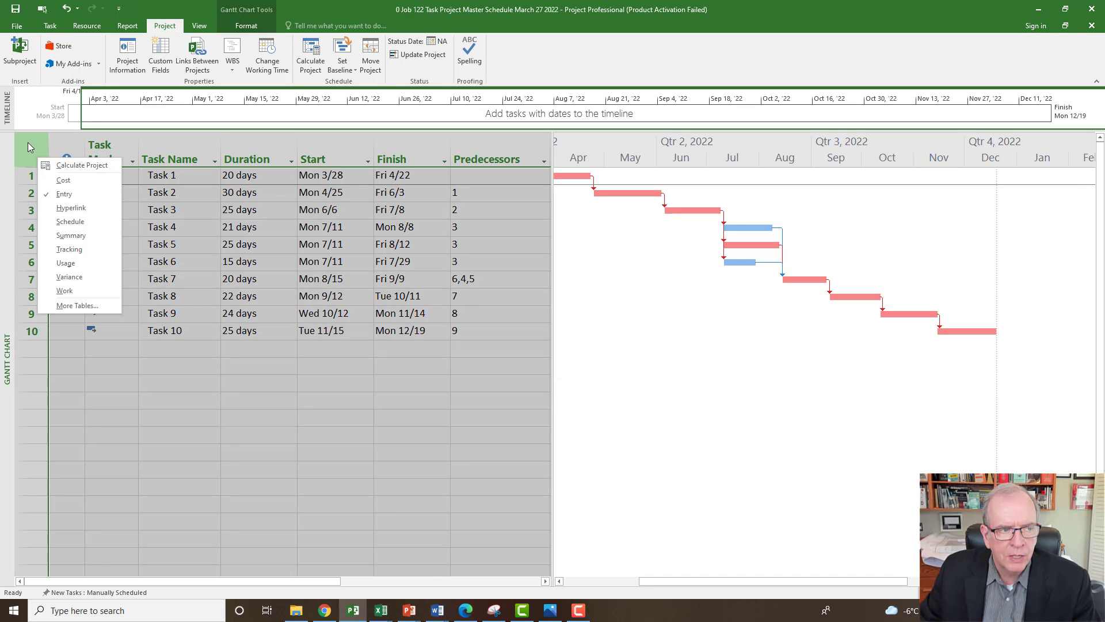
left_click(81, 276)
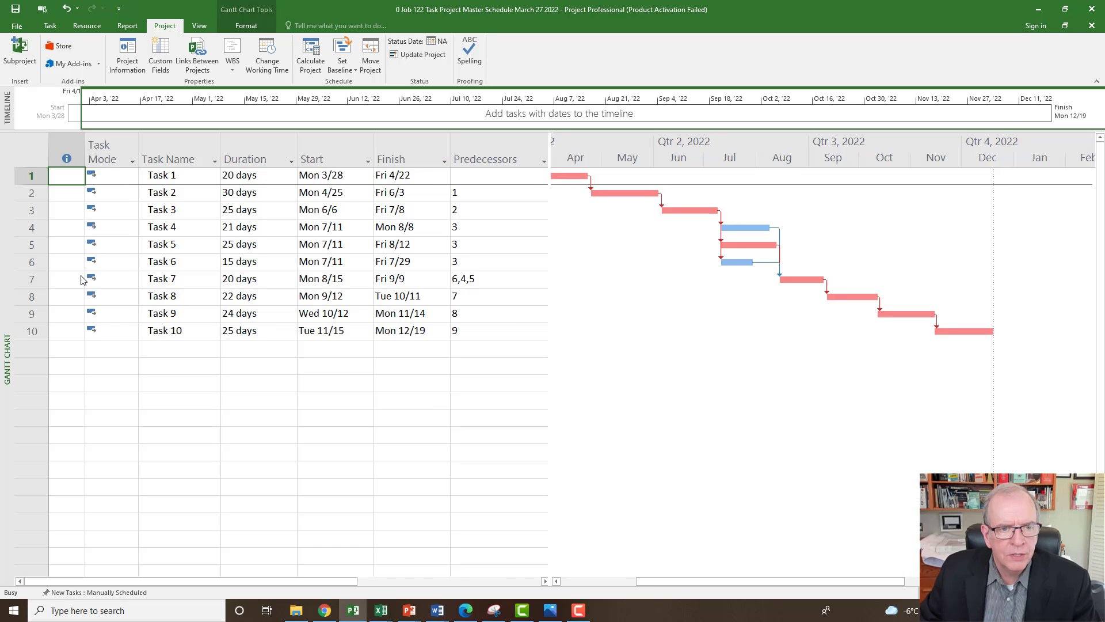
left_click(414, 154)
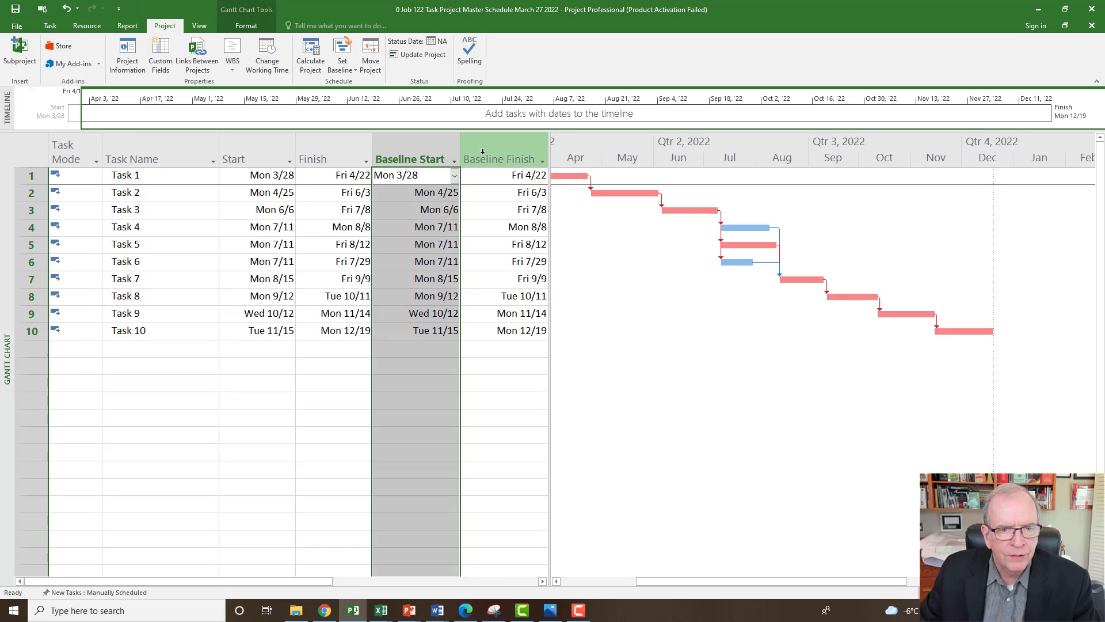
left_click(482, 151)
left_click_drag(549, 263, 670, 296)
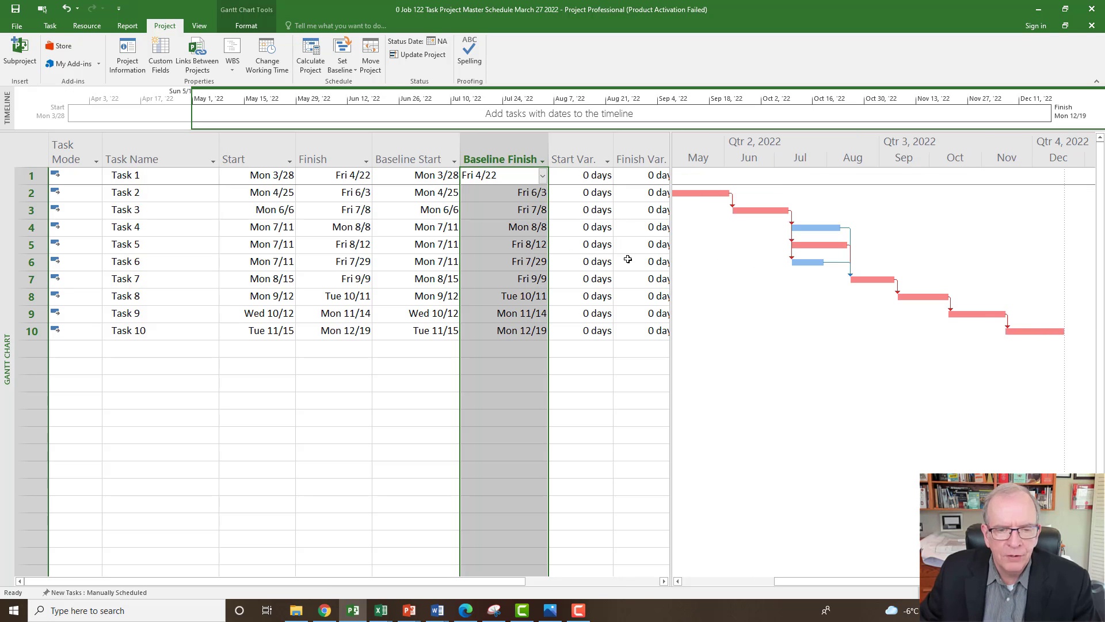
left_click_drag(216, 145, 173, 146)
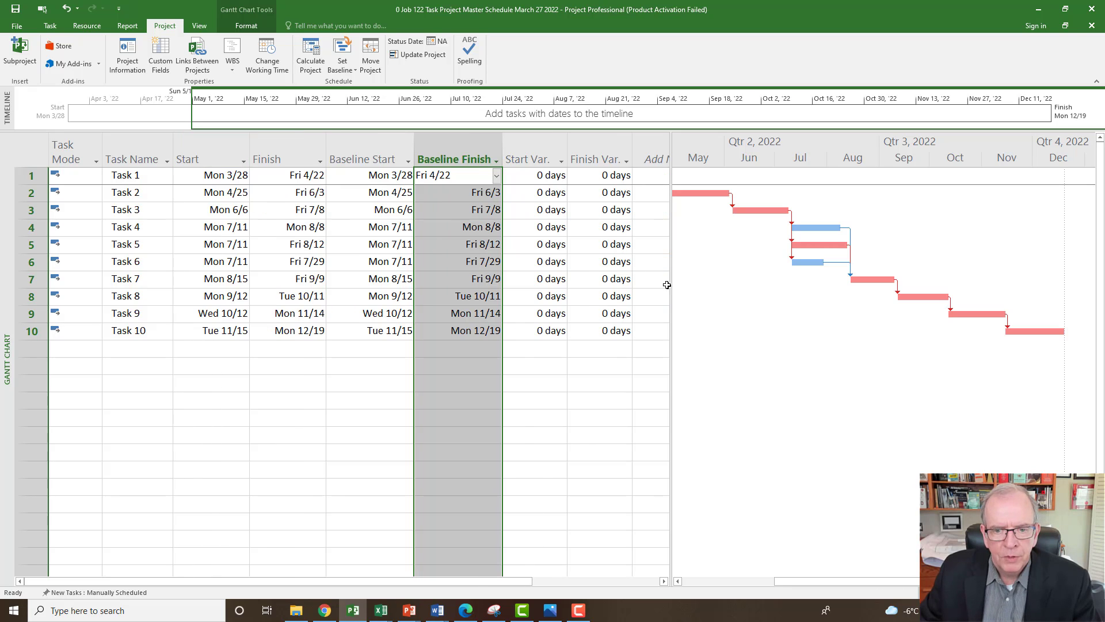
left_click_drag(667, 285, 508, 288)
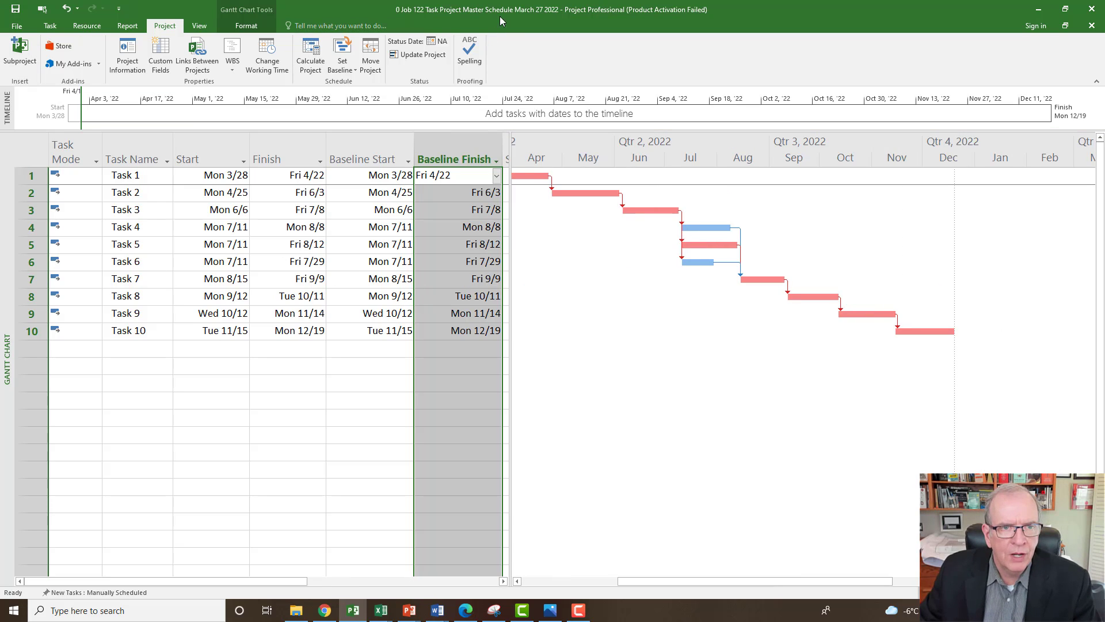
Step: Save the schedule as "0 Job 122 Task Project Master Schedule March 27 2022" in the Lesson 11 Task Project Protocol Folder, replacing the existing file
left_click(12, 25)
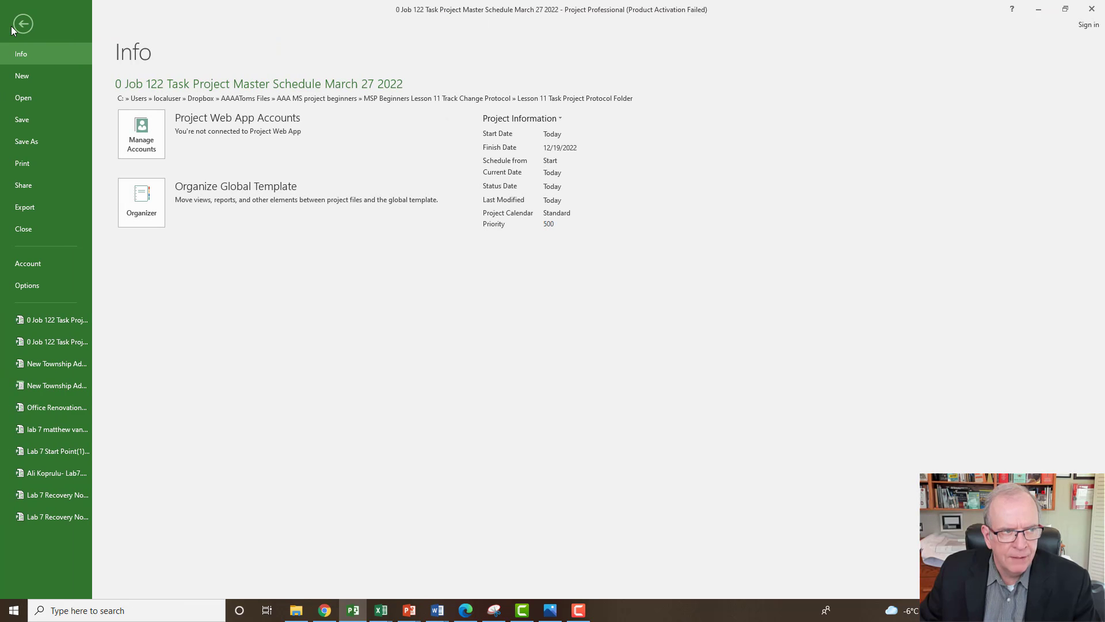
left_click(19, 142)
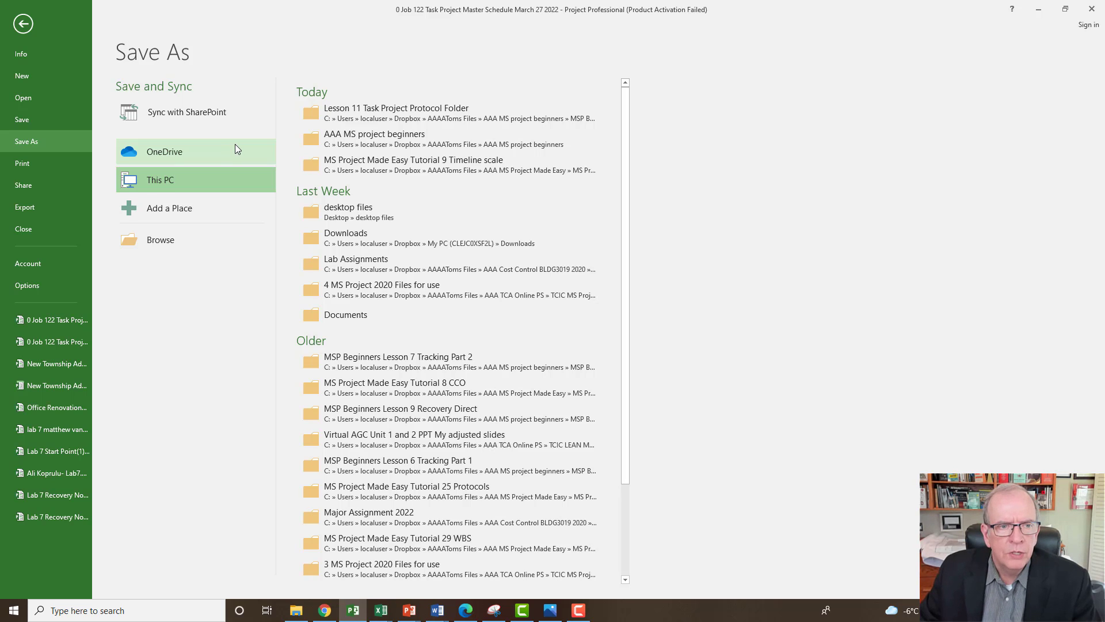
left_click(437, 116)
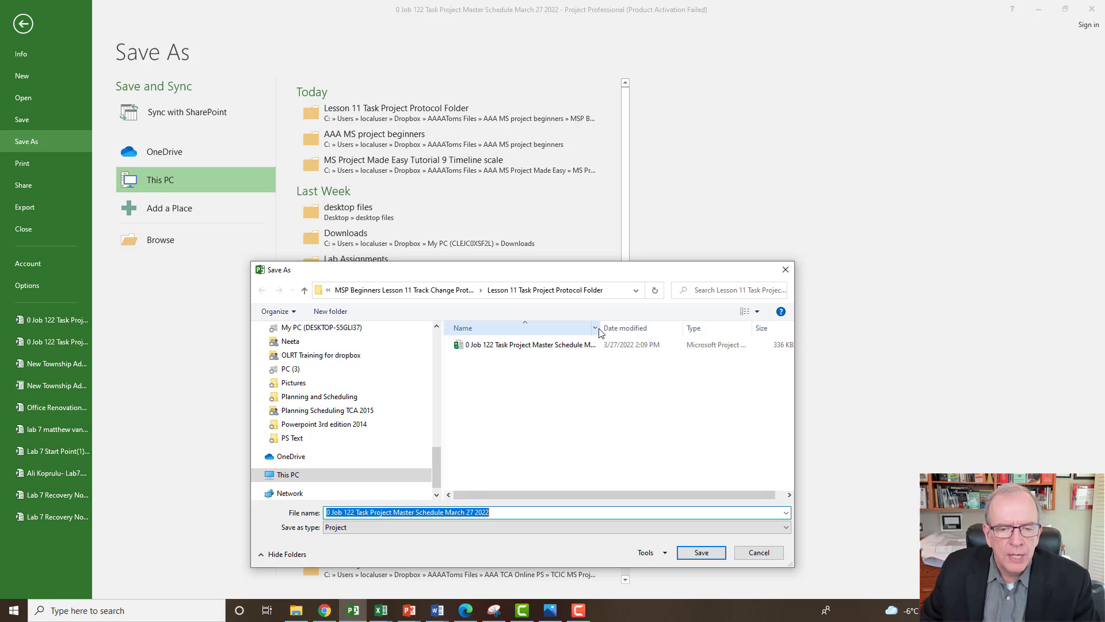
left_click_drag(599, 328, 657, 327)
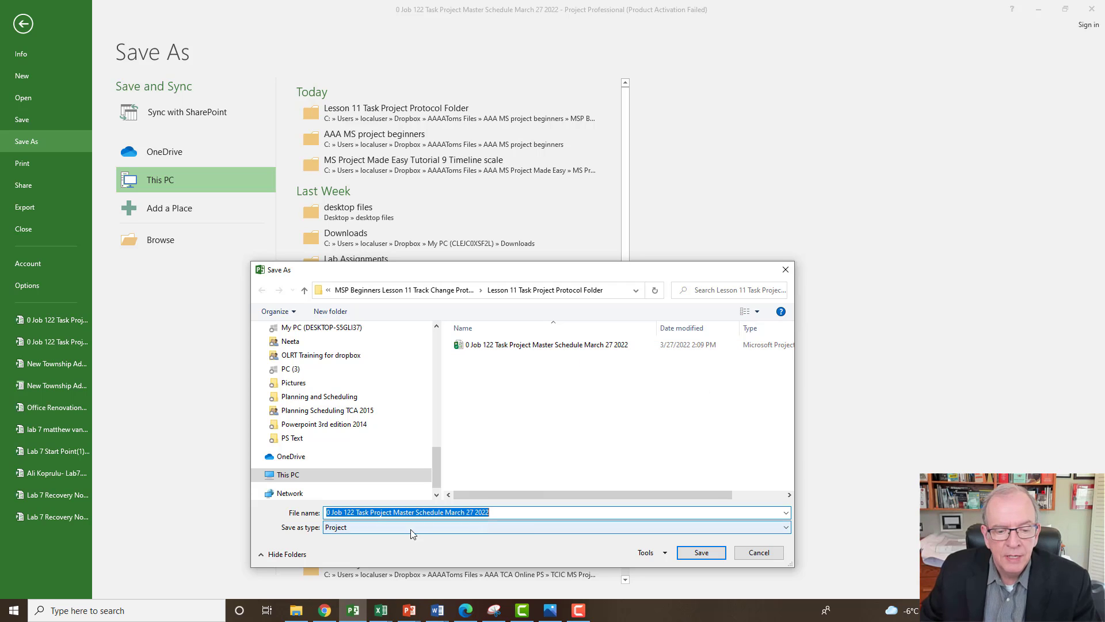
left_click(683, 554)
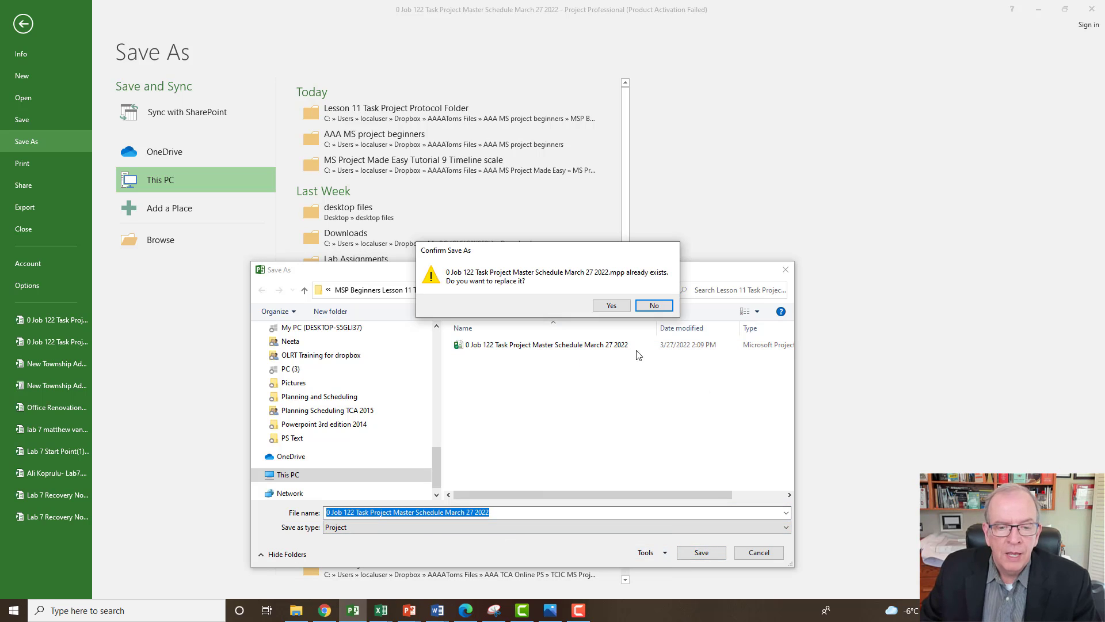
left_click(609, 306)
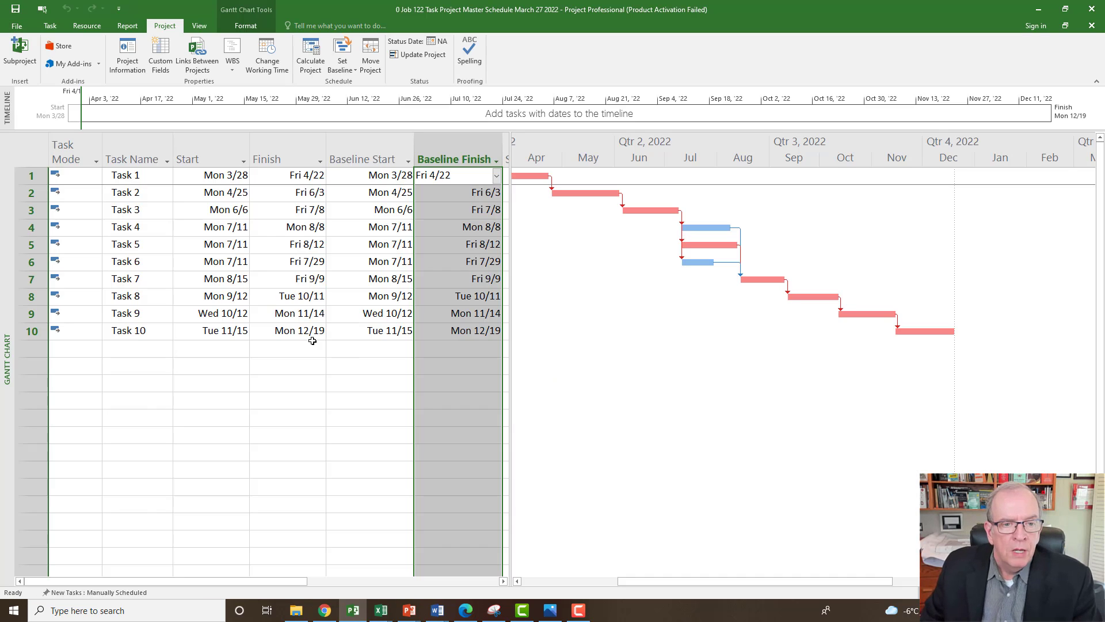
left_click(307, 350)
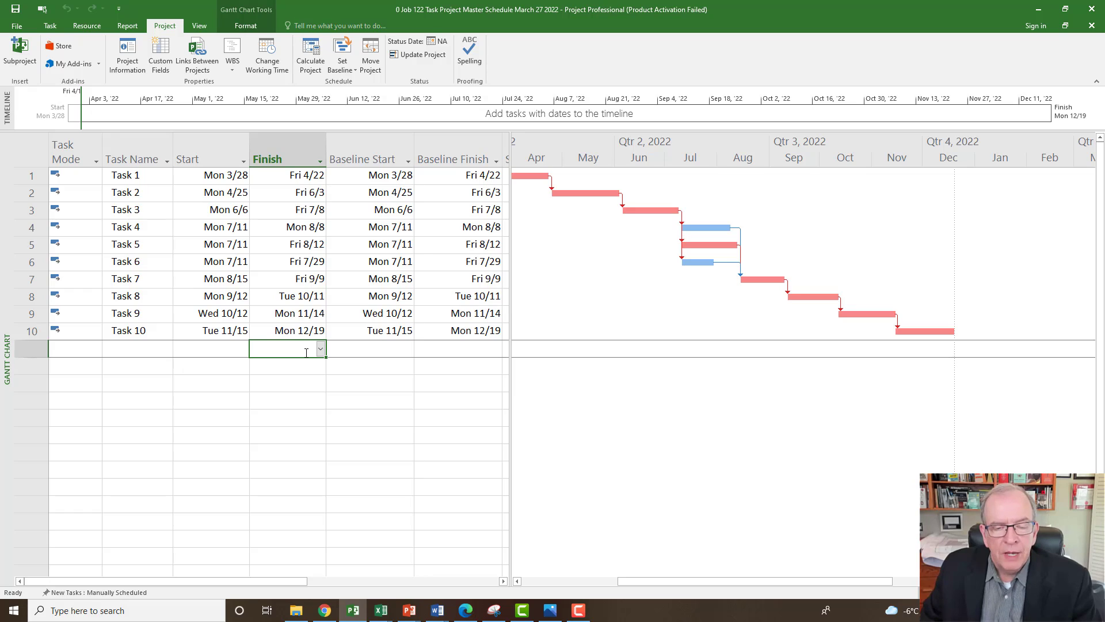
Step: Set the project's status date to Friday, April 29, 2022 in the project information
left_click_drag(641, 580, 621, 579)
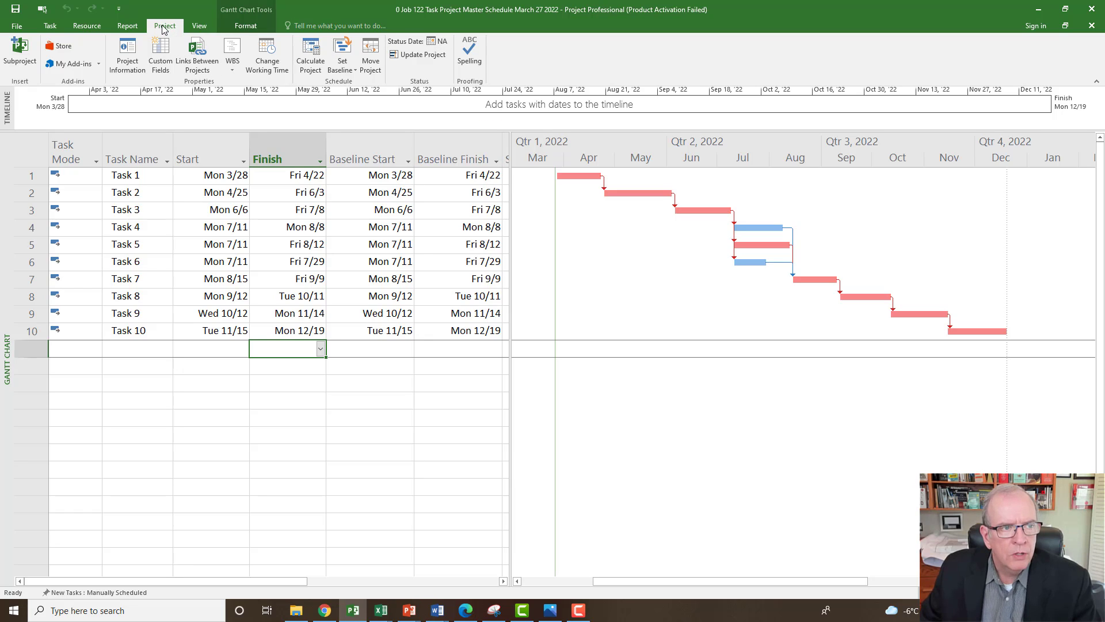
left_click(129, 55)
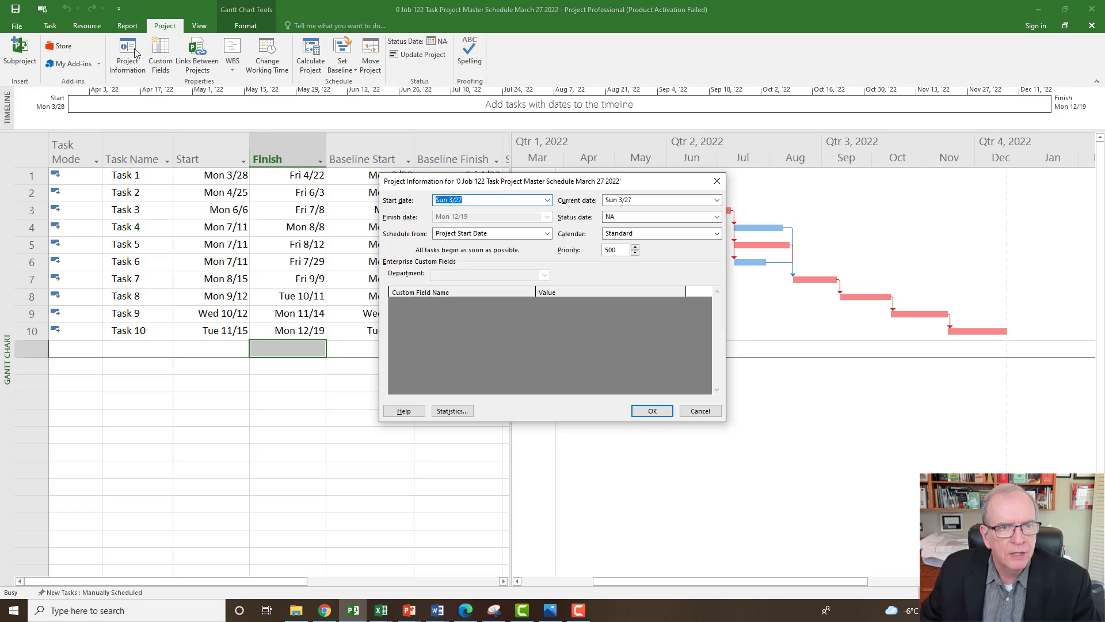
left_click(716, 216)
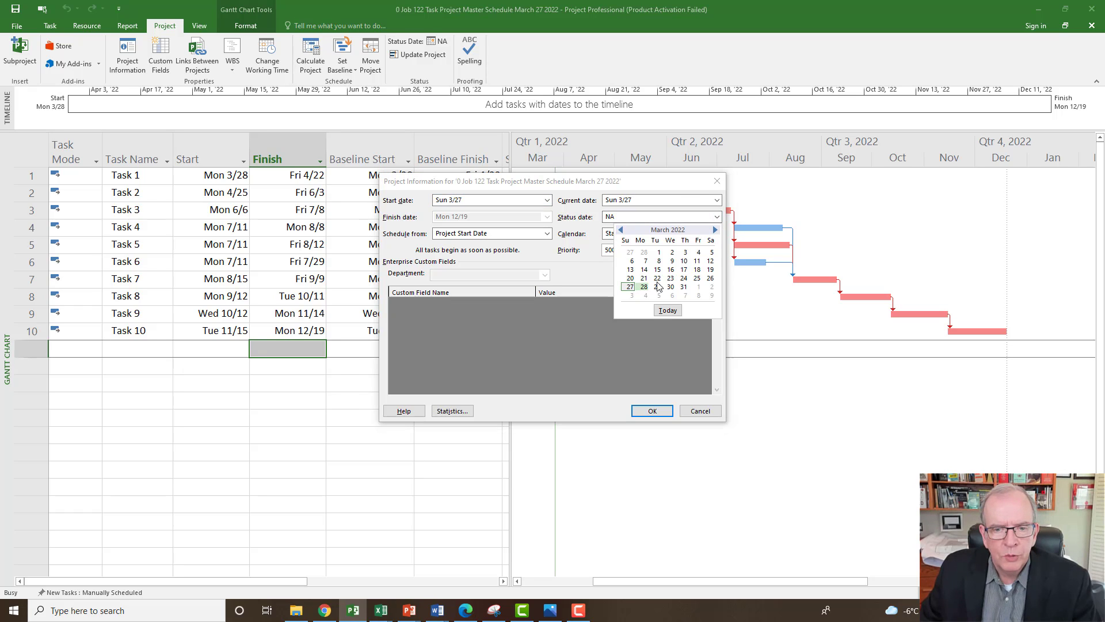
left_click(715, 230)
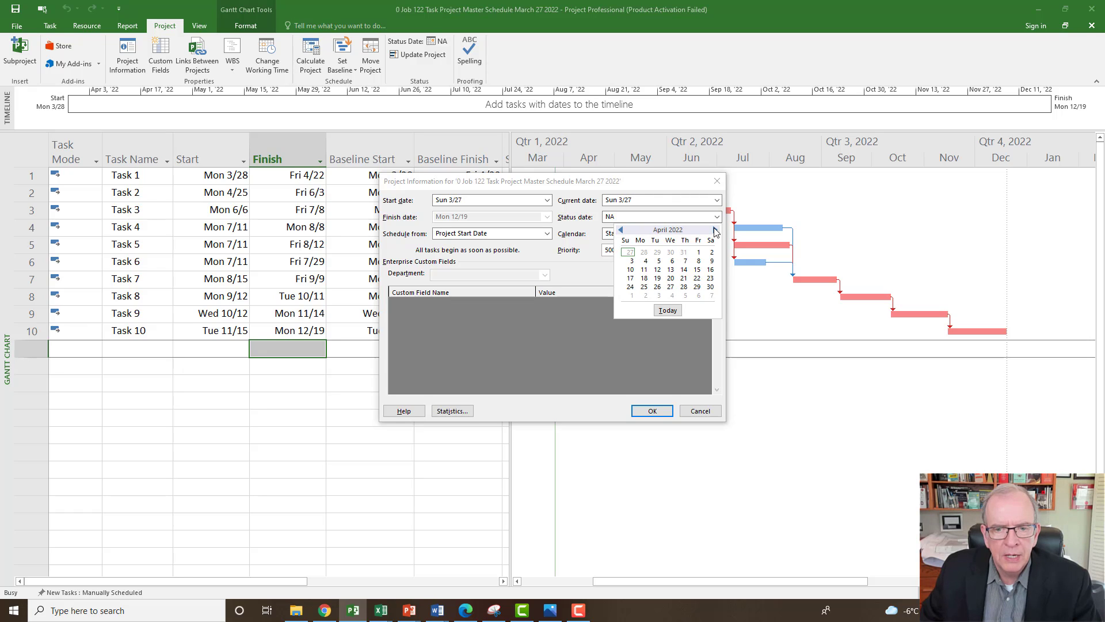
left_click(697, 287)
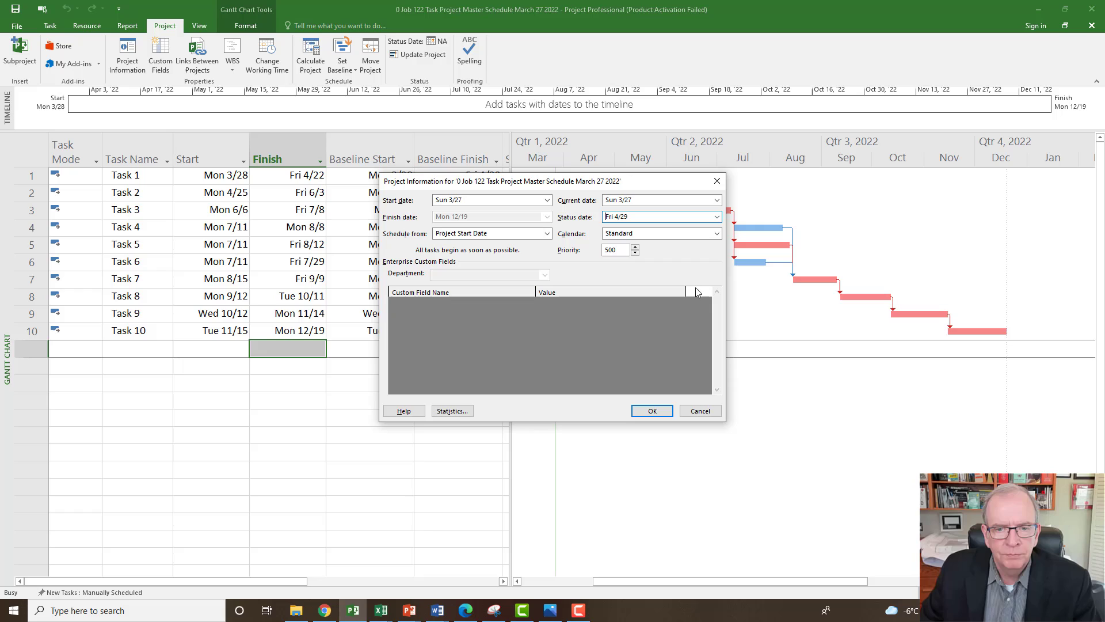
left_click(652, 411)
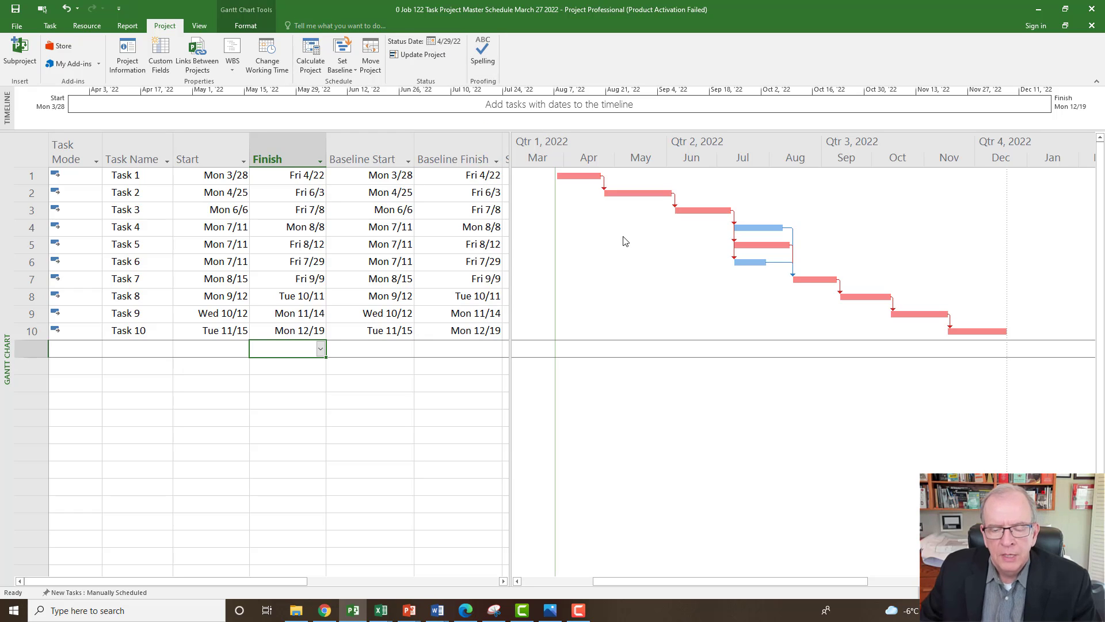
left_click(301, 391)
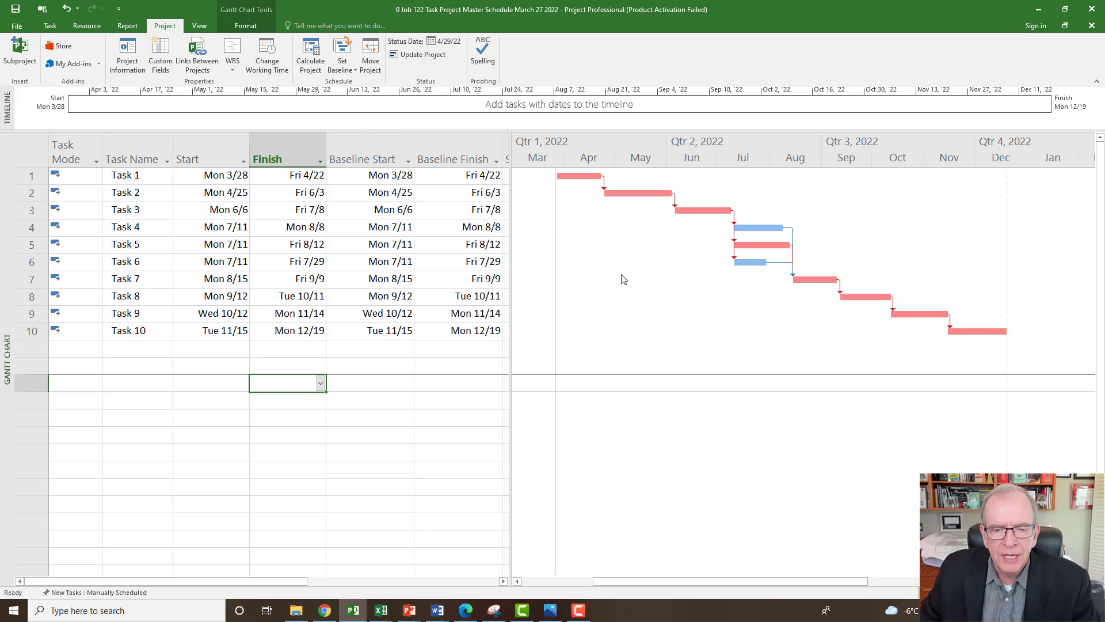
Step: Show the status date on the Gantt chart as a solid dark red gridline
right_click(605, 238)
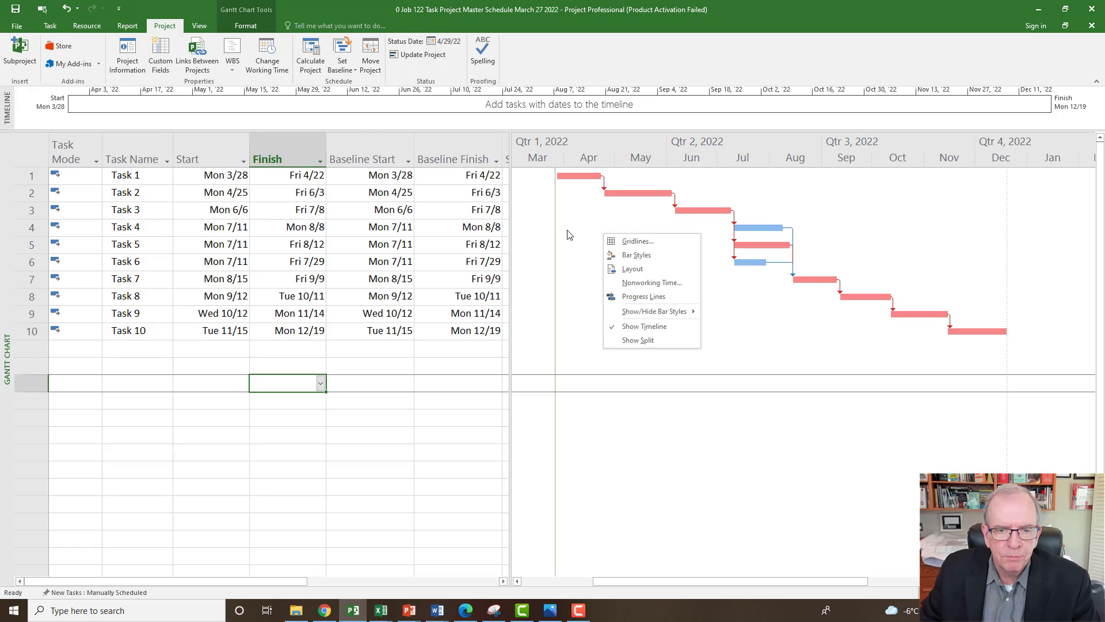
left_click(628, 241)
left_click_drag(562, 251, 694, 317)
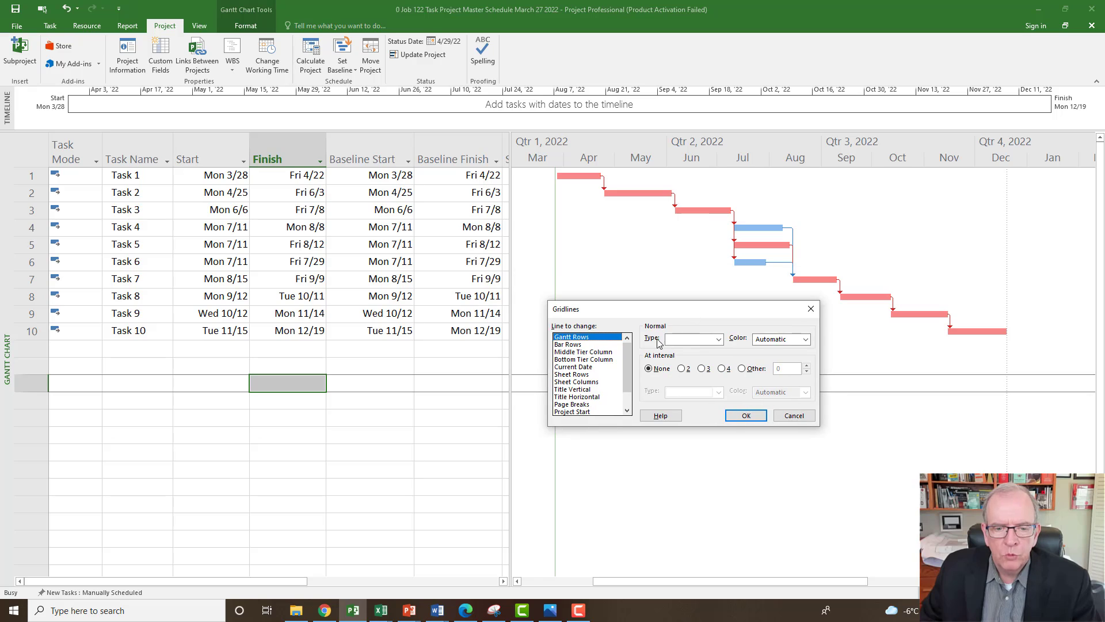
left_click_drag(626, 367, 623, 383)
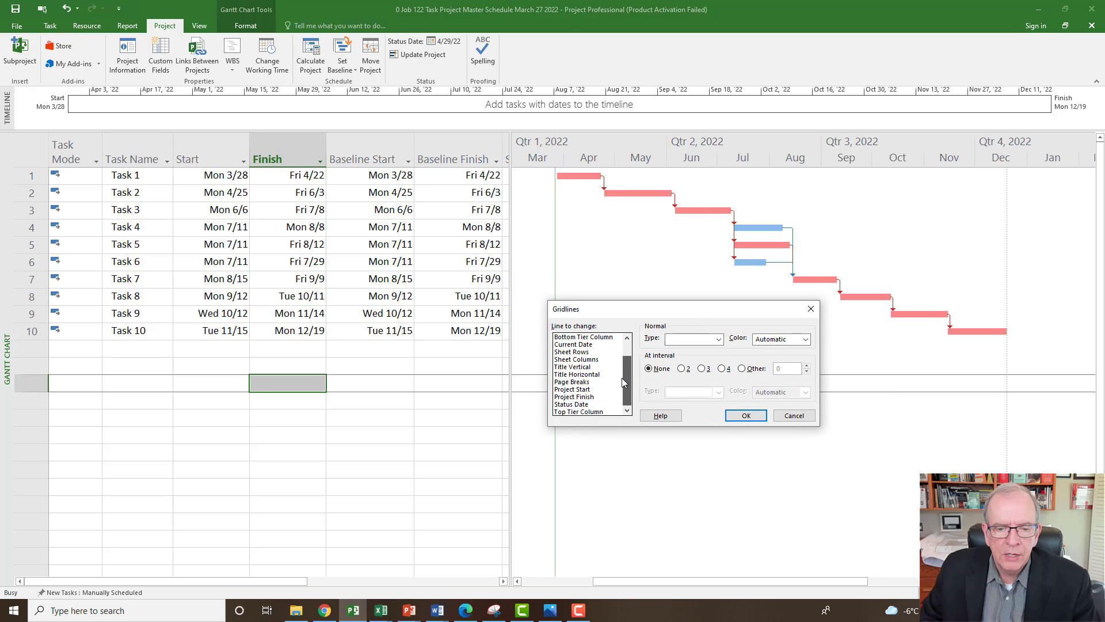
left_click(583, 404)
left_click(705, 339)
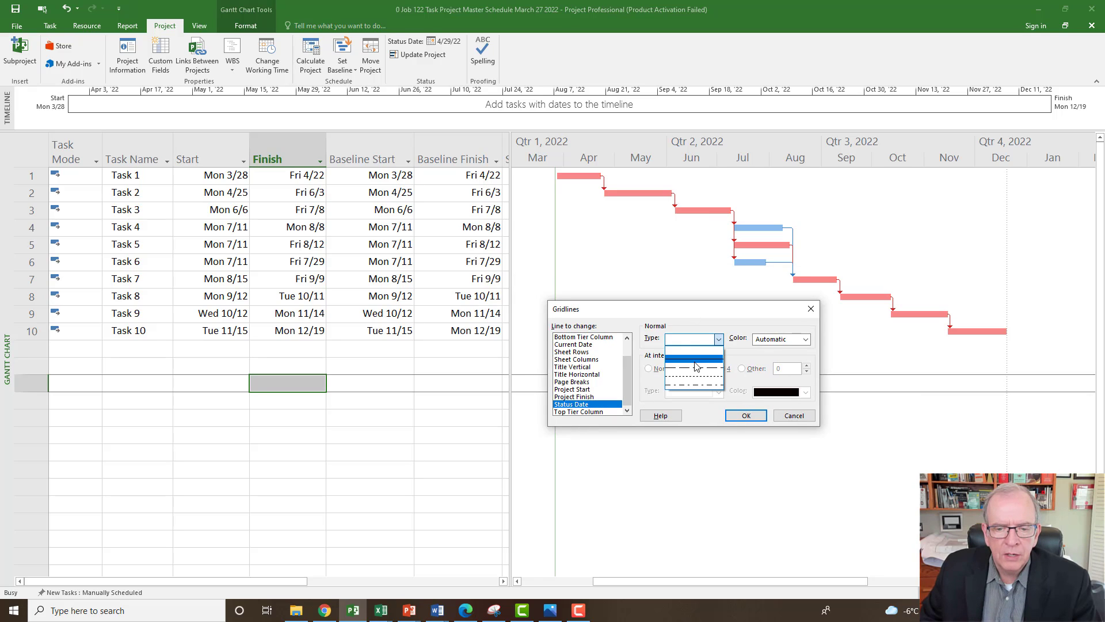
left_click(694, 360)
left_click(804, 339)
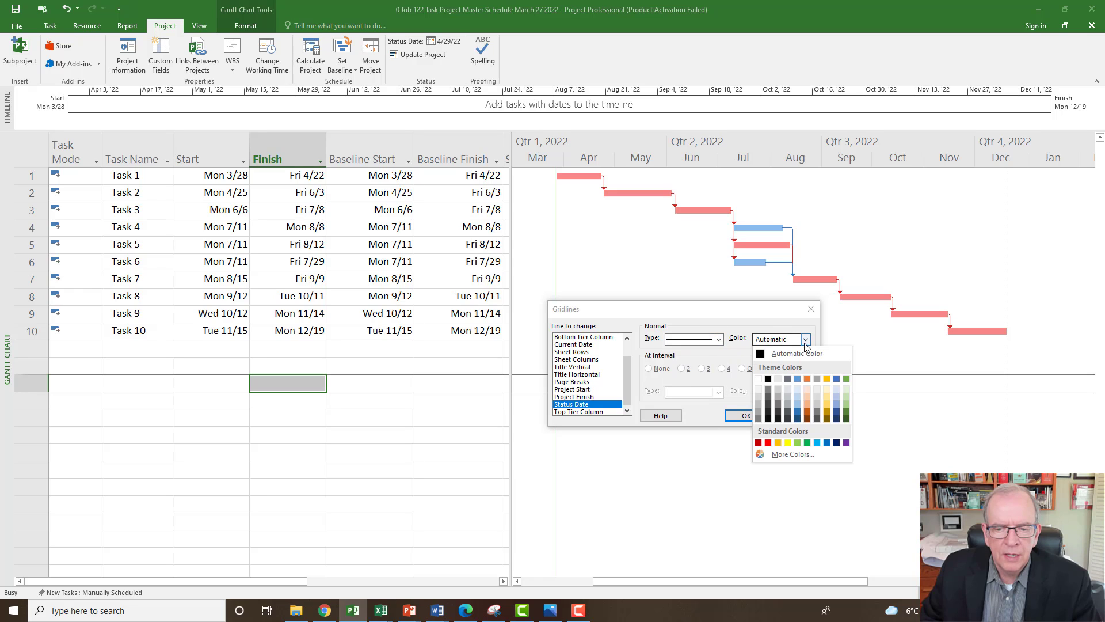
left_click(758, 442)
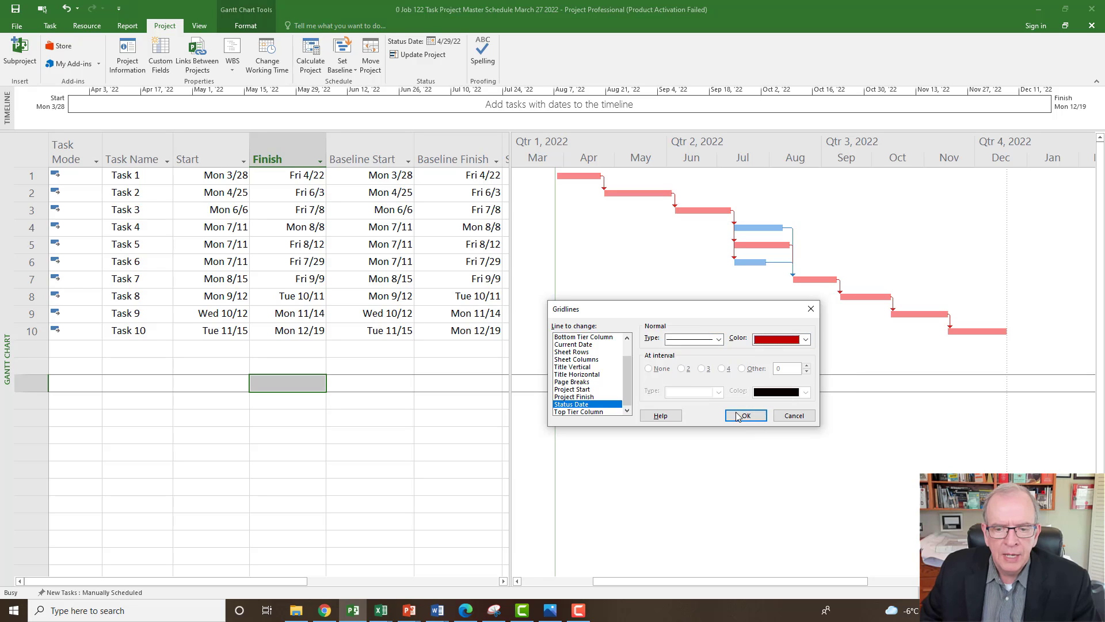
left_click(744, 415)
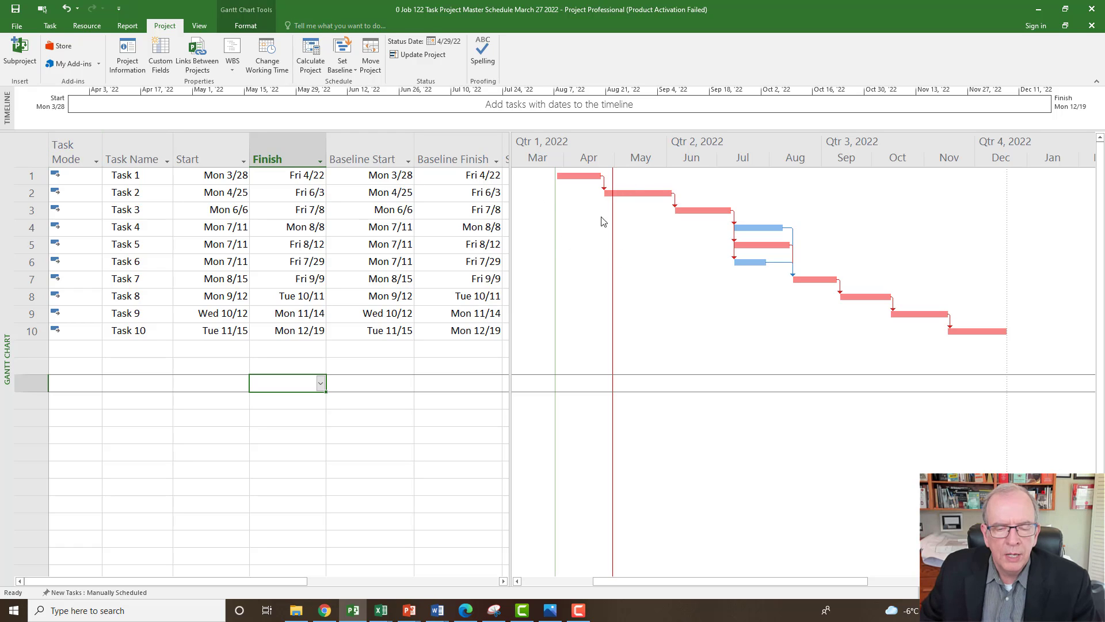
Step: Switch the task sheet to the Tracking table and look at Task 1's actual start and finish fields
left_click(32, 150)
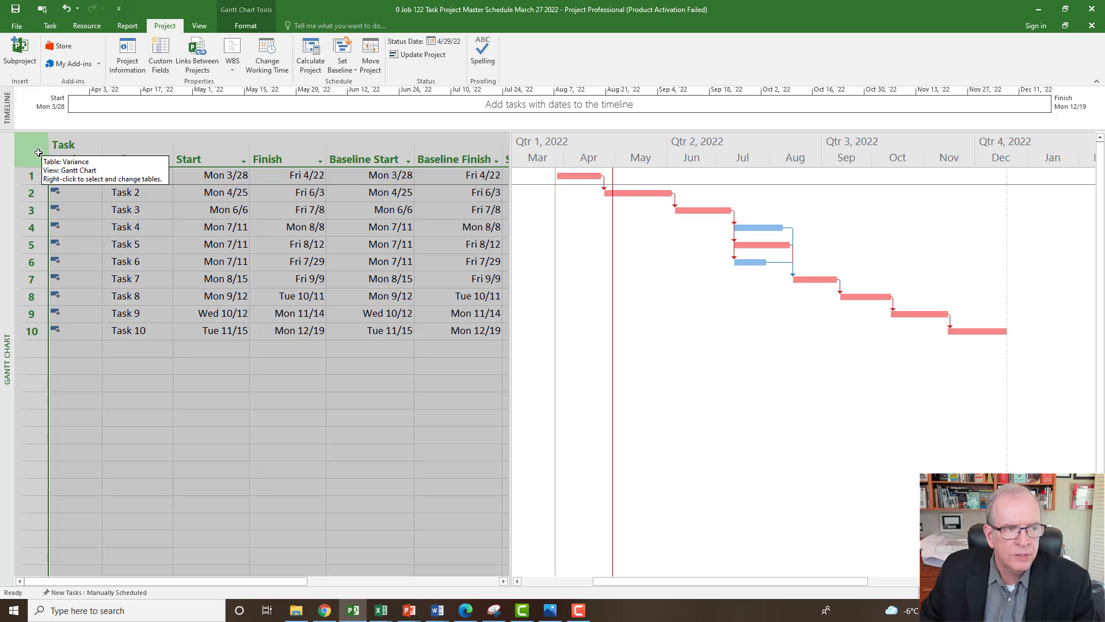
right_click(39, 152)
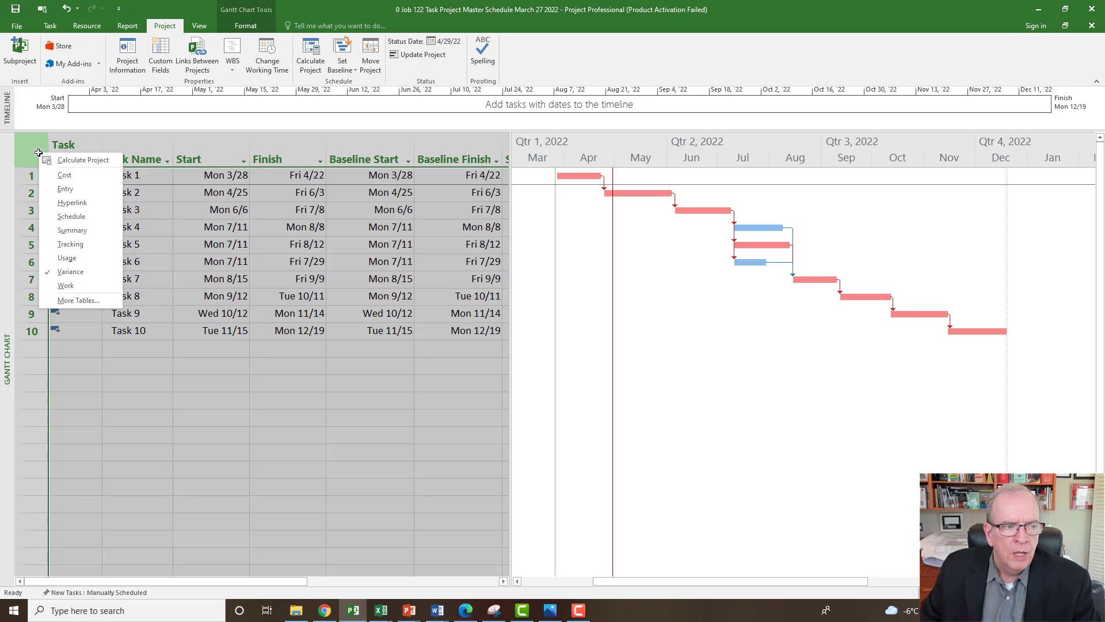
left_click(61, 244)
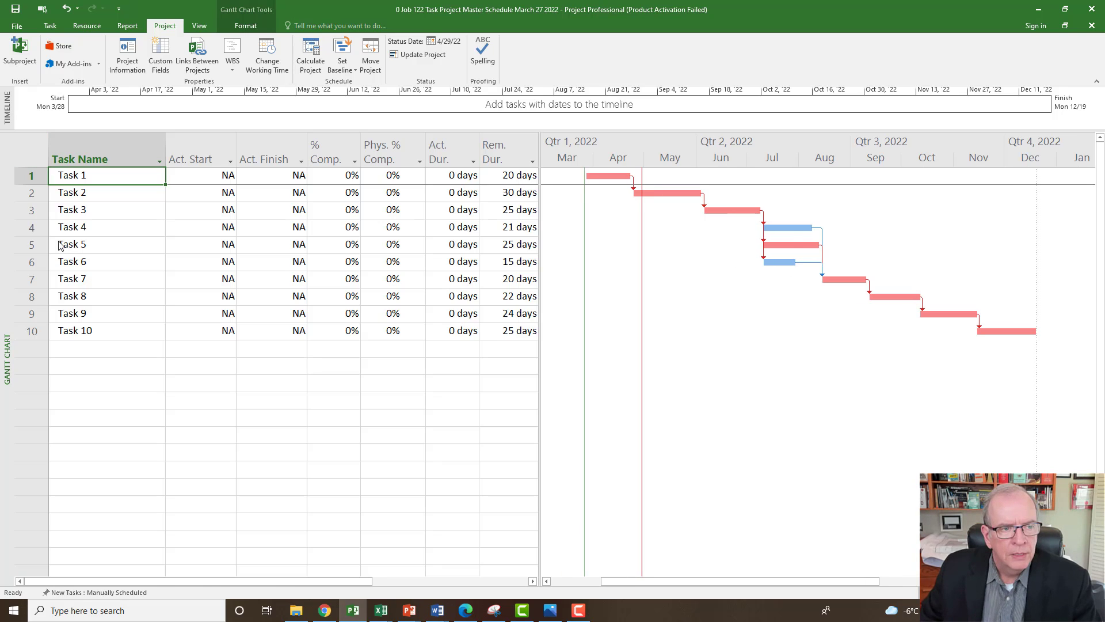
left_click(225, 180)
left_click(287, 177)
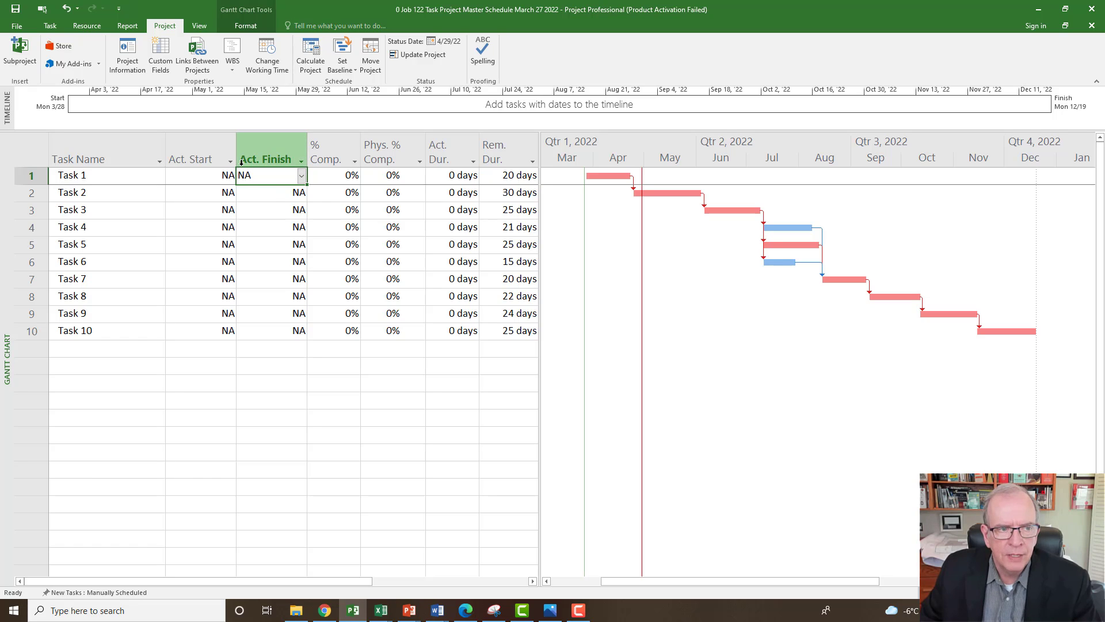
Step: Insert a Duration column before the Act. Start column and narrow it slightly
left_click(190, 148)
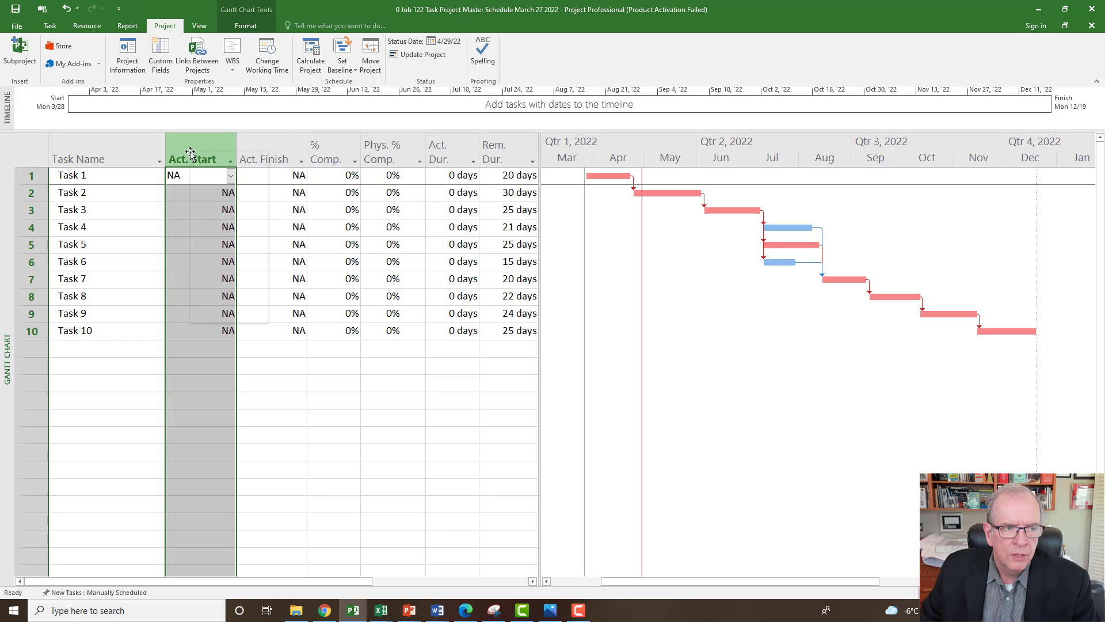
right_click(191, 151)
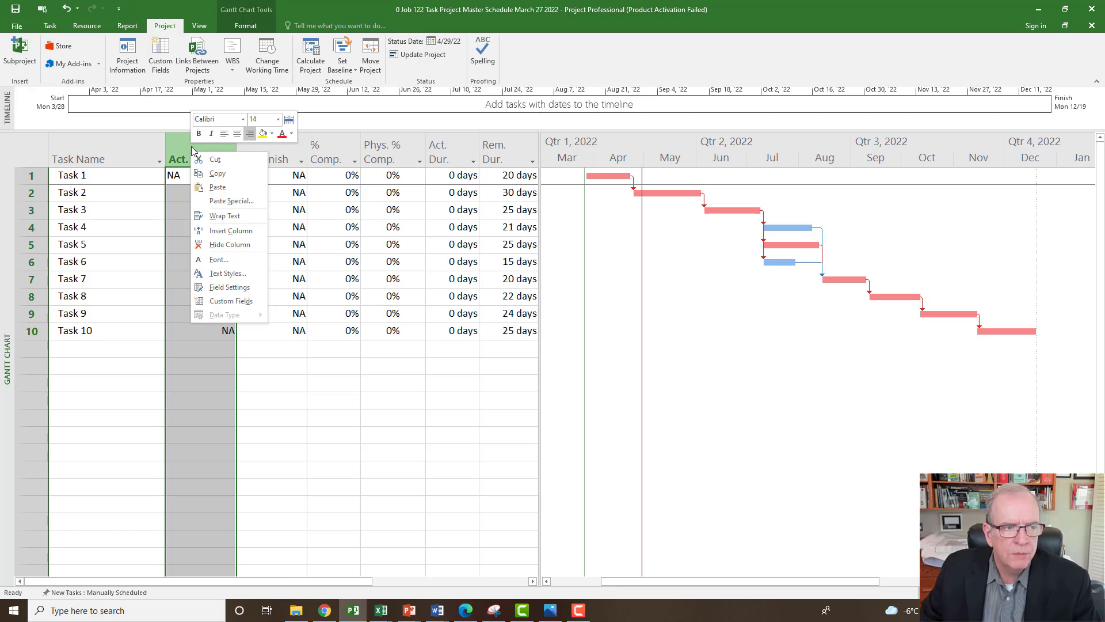
left_click(208, 230)
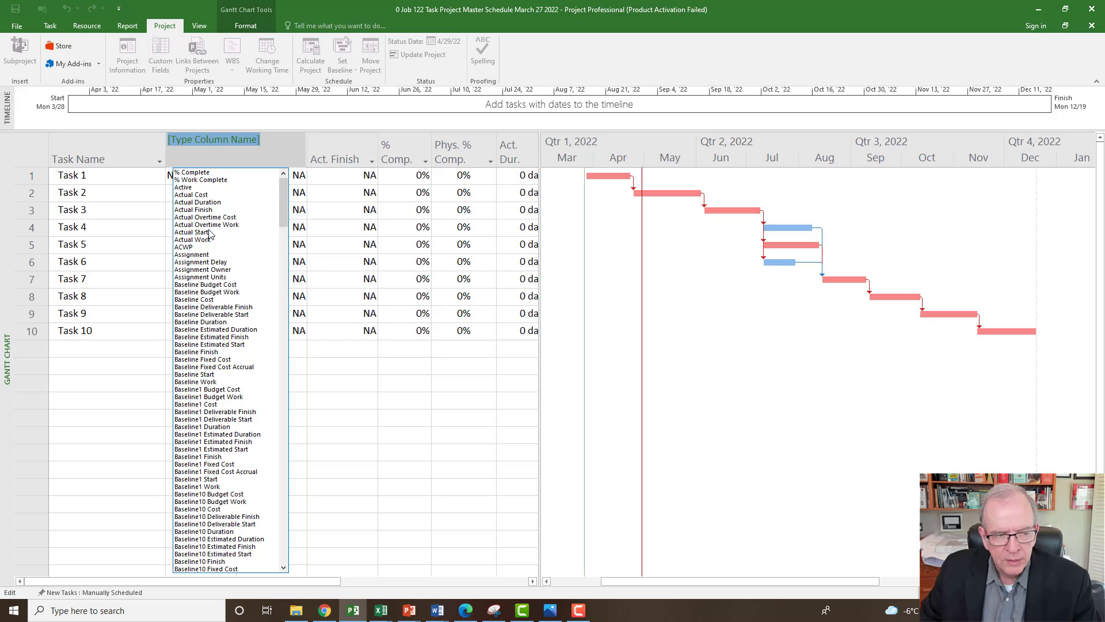
type("date1")
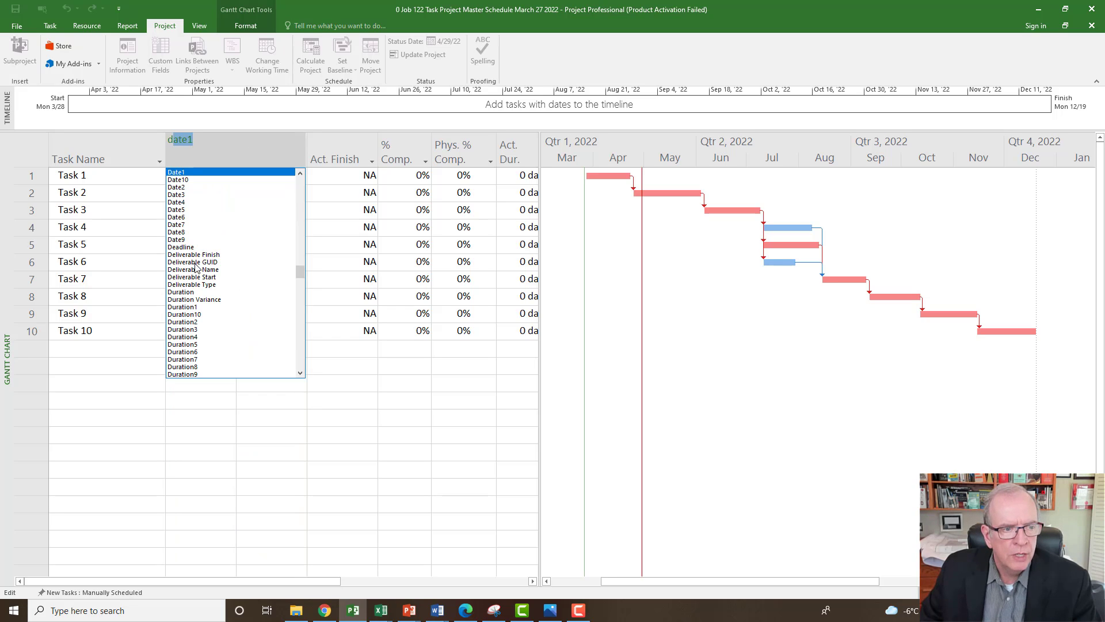
left_click(190, 292)
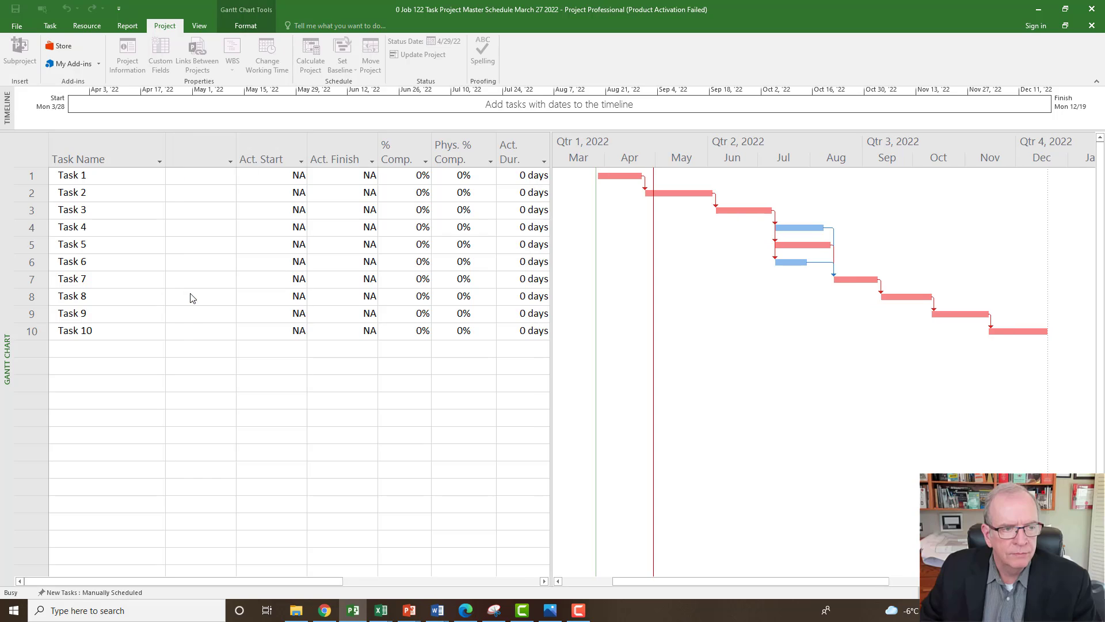
left_click_drag(240, 161, 224, 162)
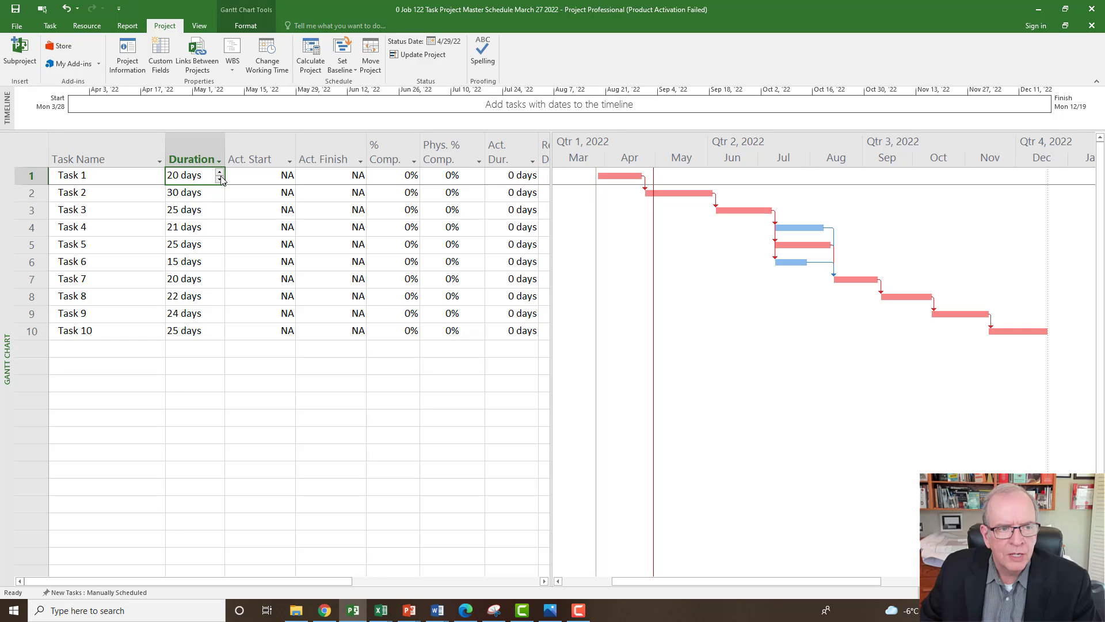
Step: Set Task 1's duration to 22 days and mark the task 100% complete
left_click(220, 172)
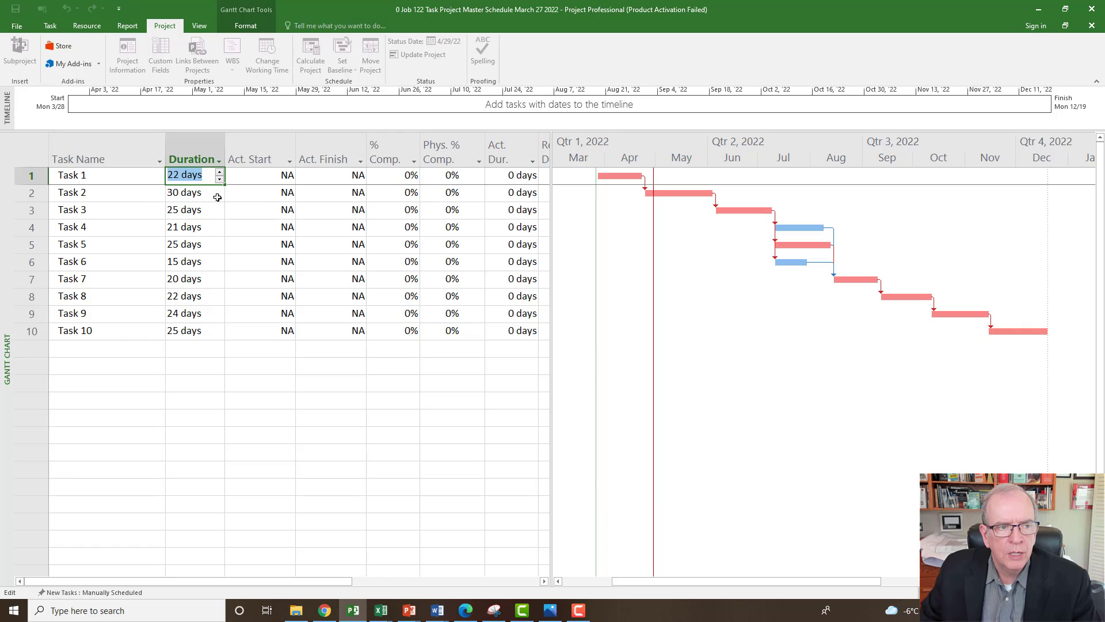
left_click(236, 176)
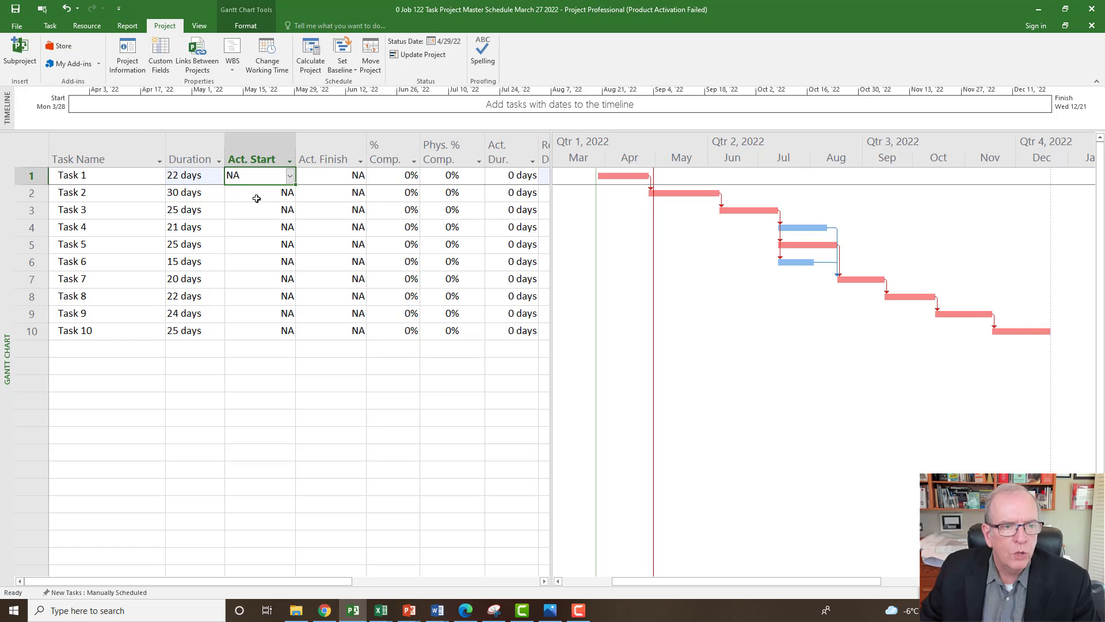
left_click(410, 180)
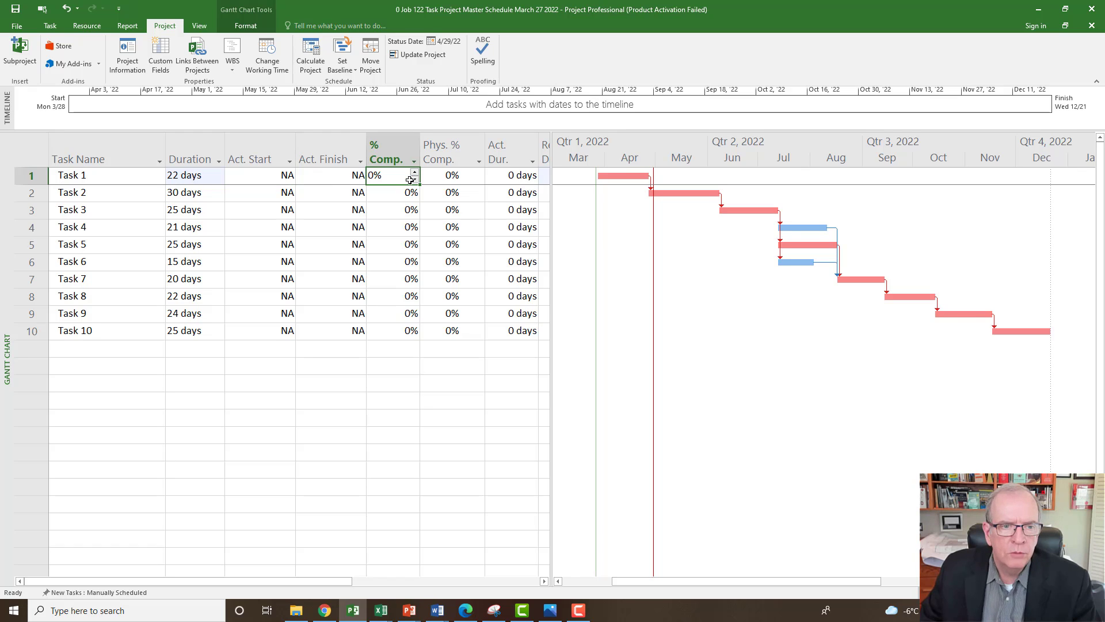
left_click(59, 28)
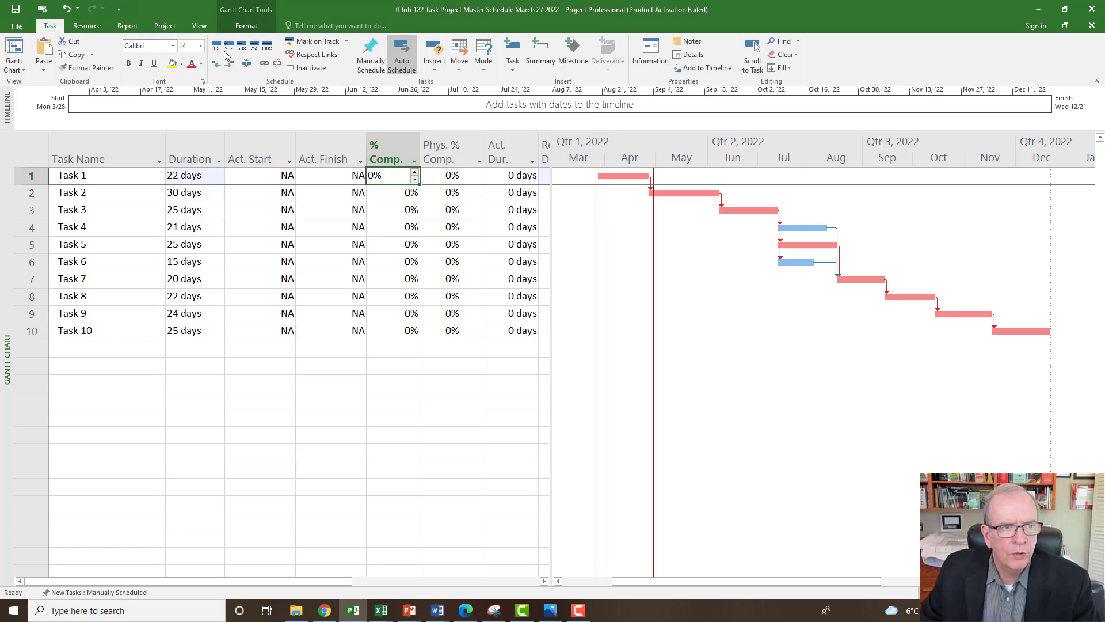
left_click(268, 46)
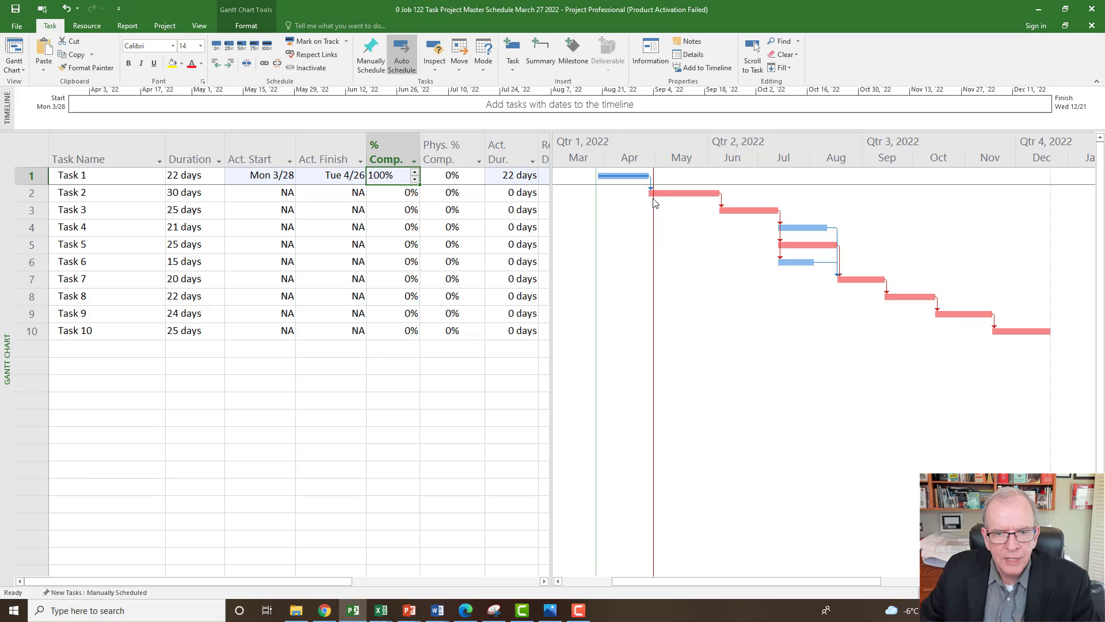
Step: Mark all tasks in the schedule as on track
left_click(25, 159)
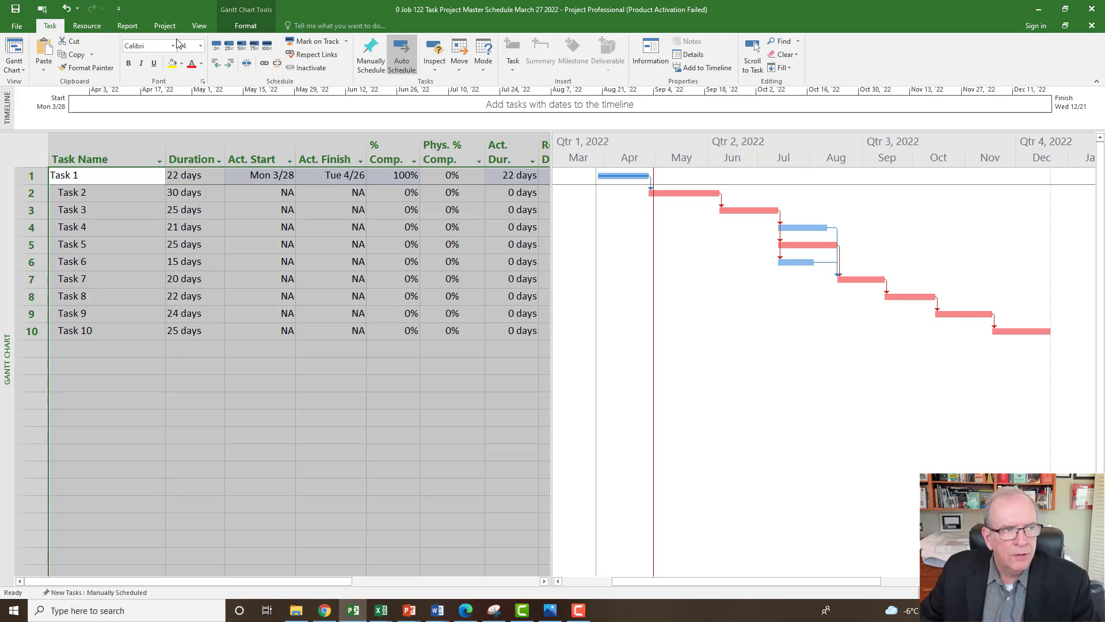
left_click(302, 45)
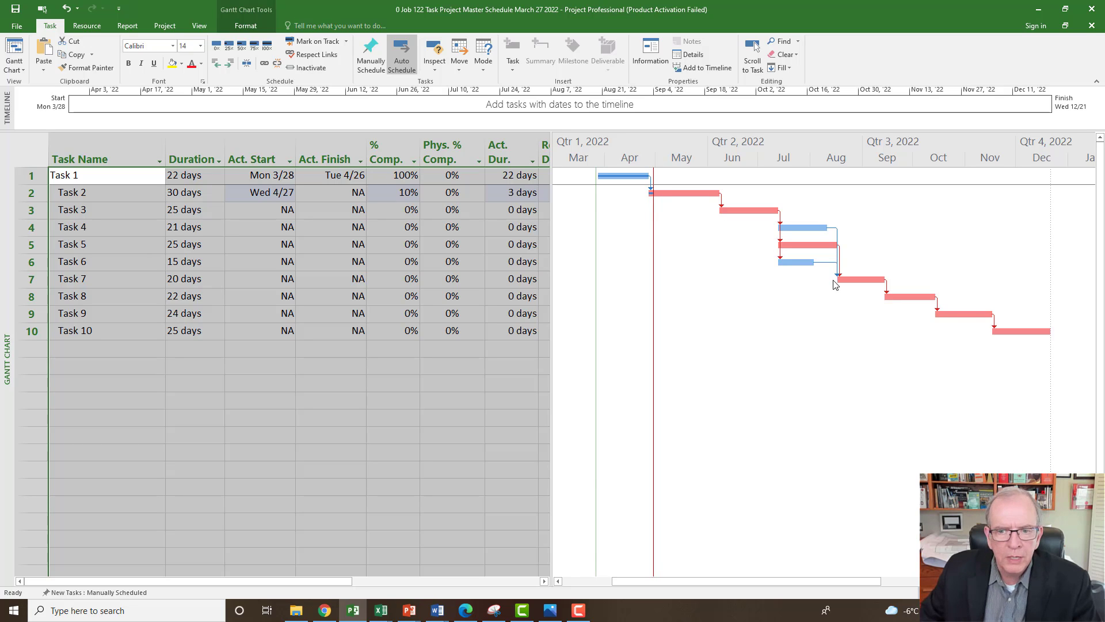
Step: Switch the task sheet to the Variance table and widen the table area to show the Start Var. and Finish Var. columns
left_click(36, 159)
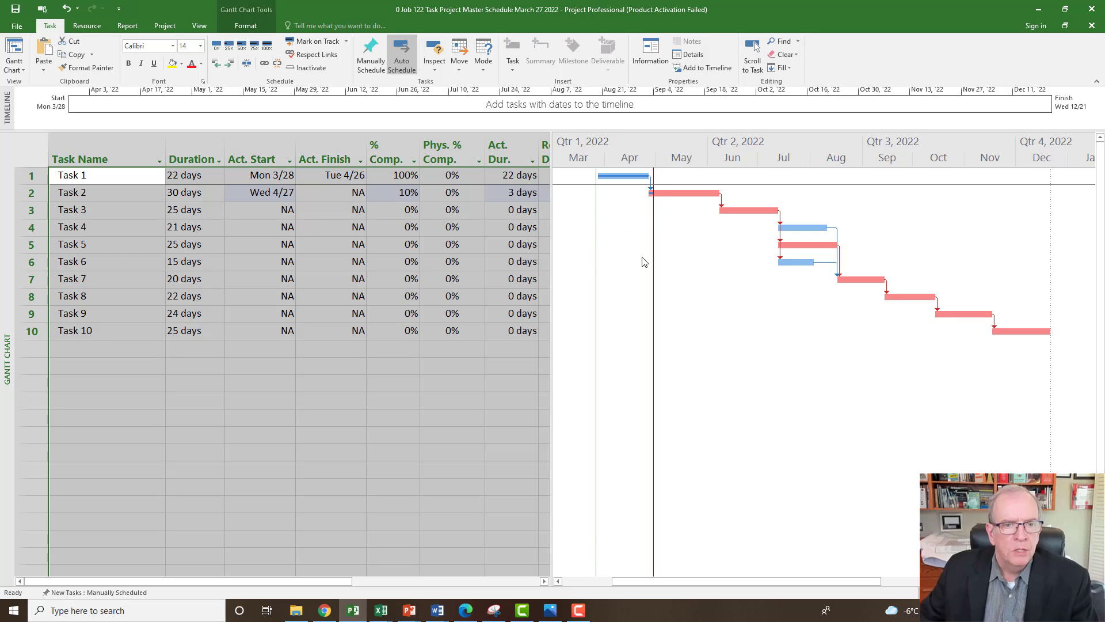
left_click_drag(552, 257, 542, 256)
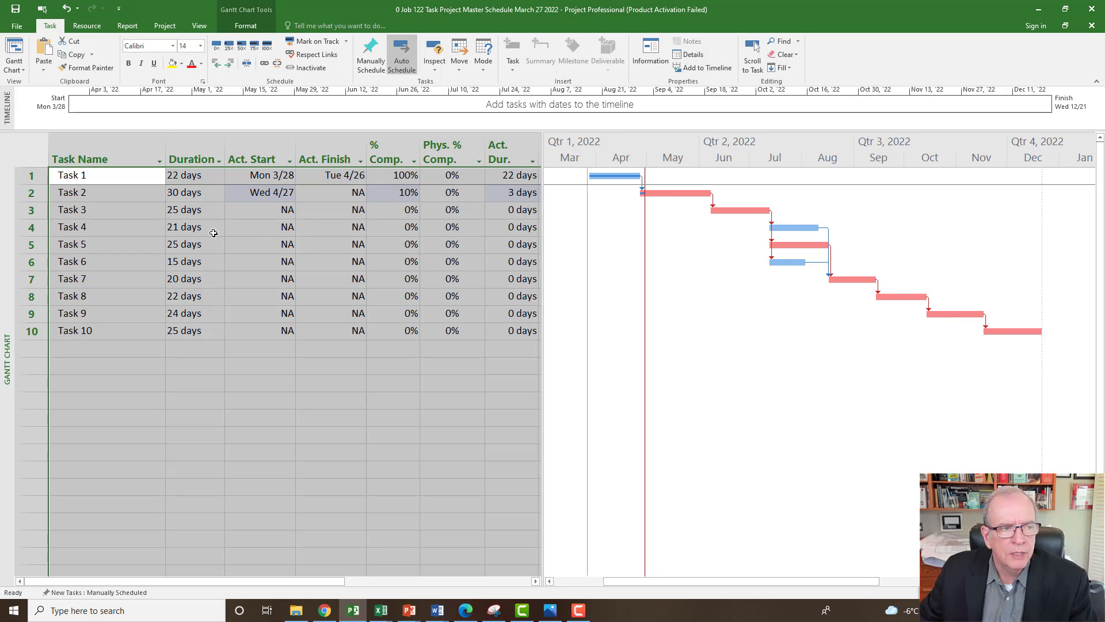
right_click(36, 151)
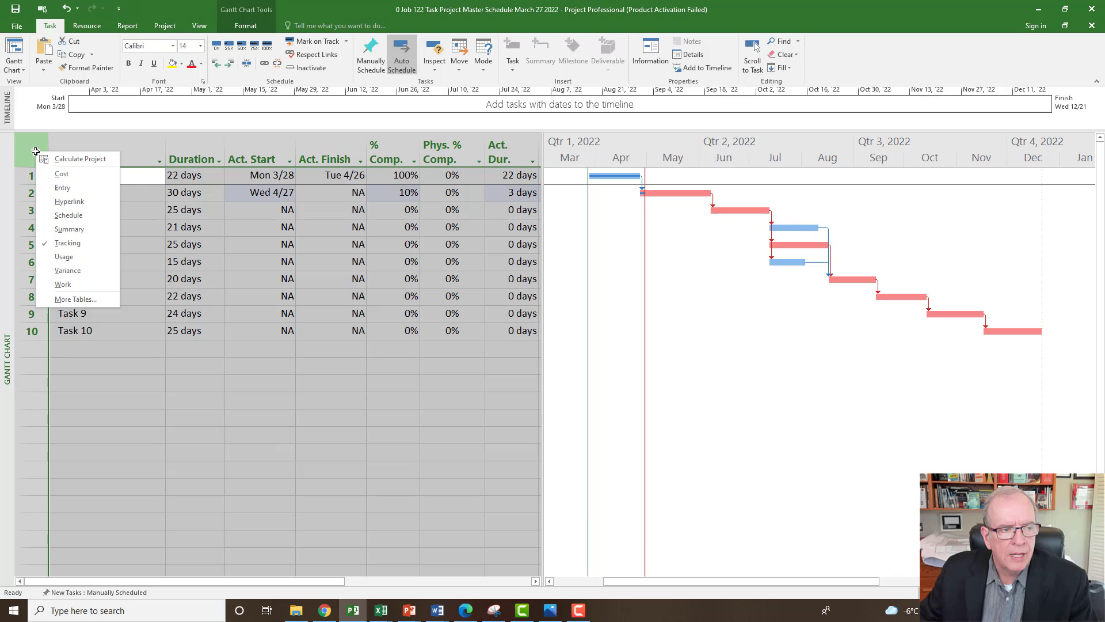
left_click(65, 270)
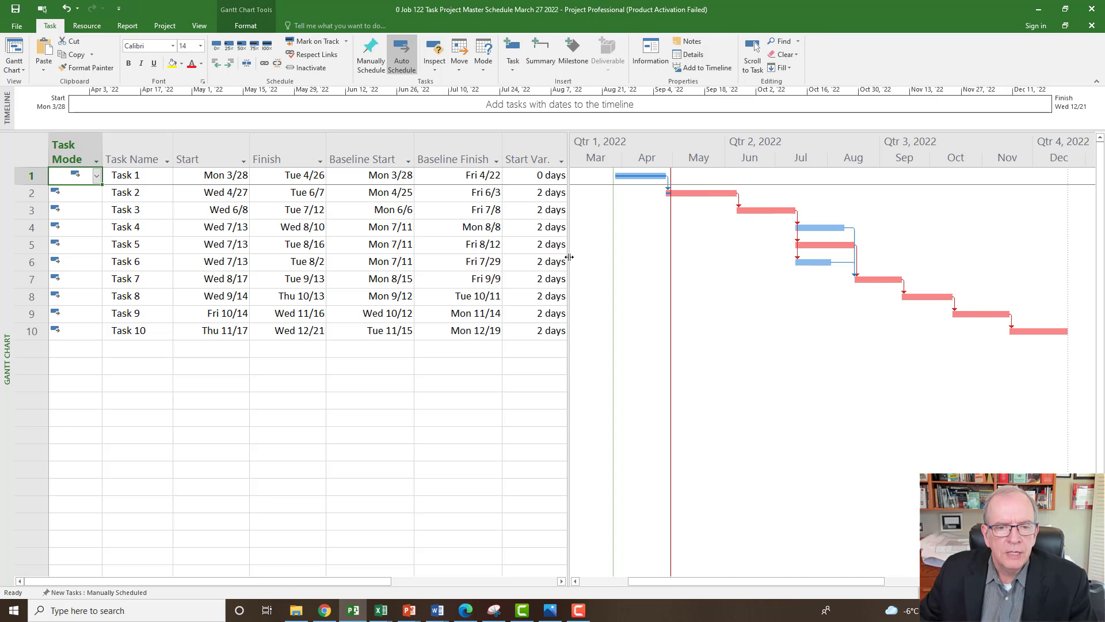
left_click_drag(569, 257, 646, 229)
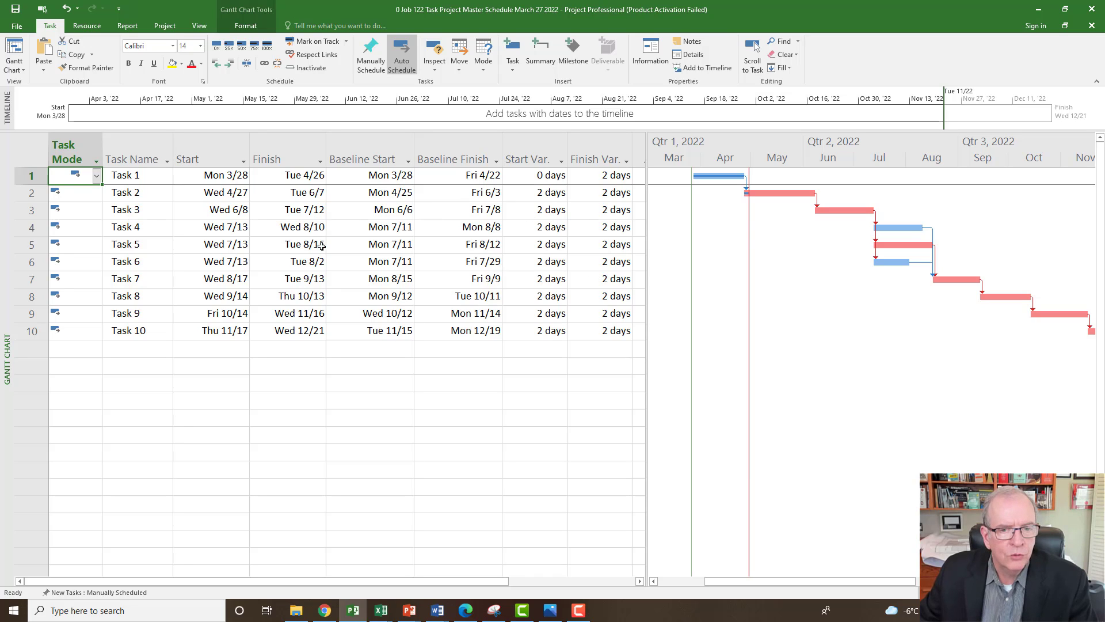
Step: Switch to the Tracking Gantt view and set the text style of all items to size 14
right_click(9, 273)
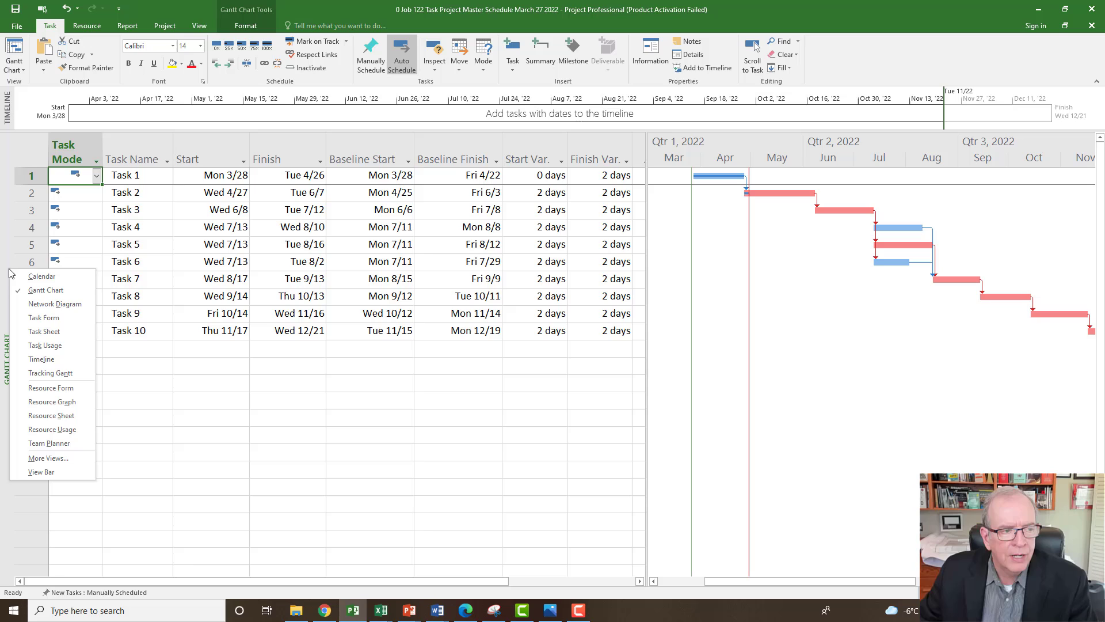
left_click(49, 374)
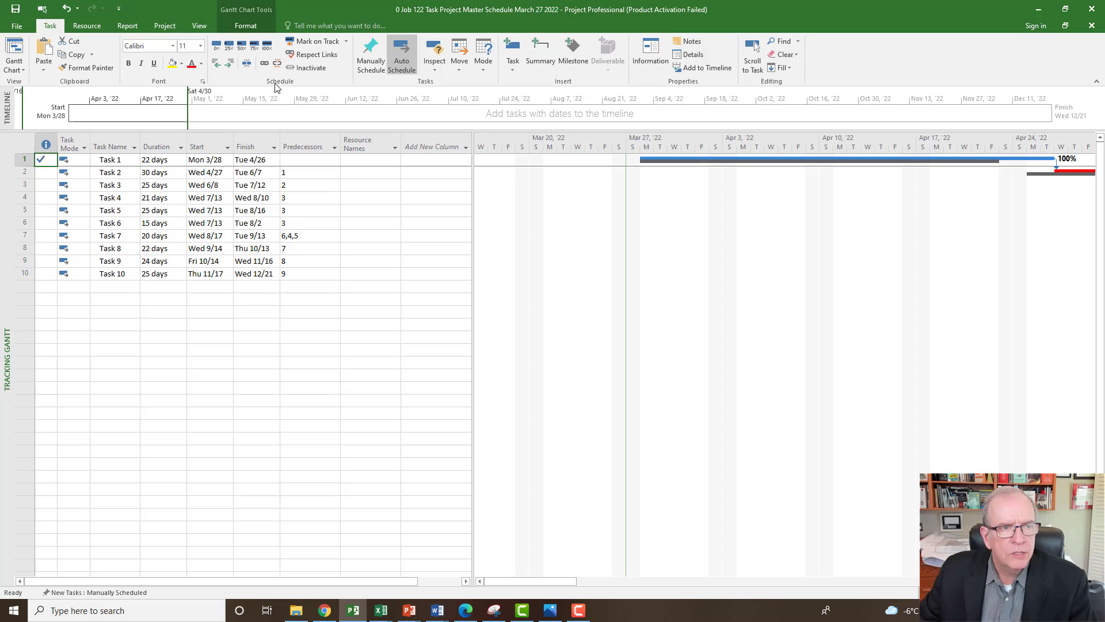
left_click(242, 28)
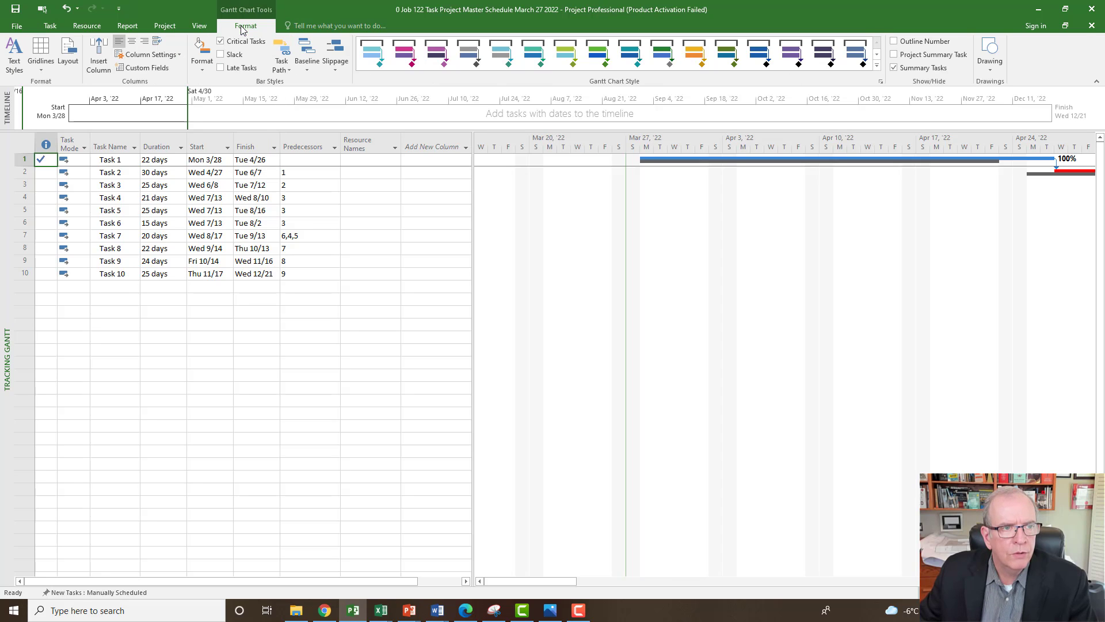
left_click(14, 59)
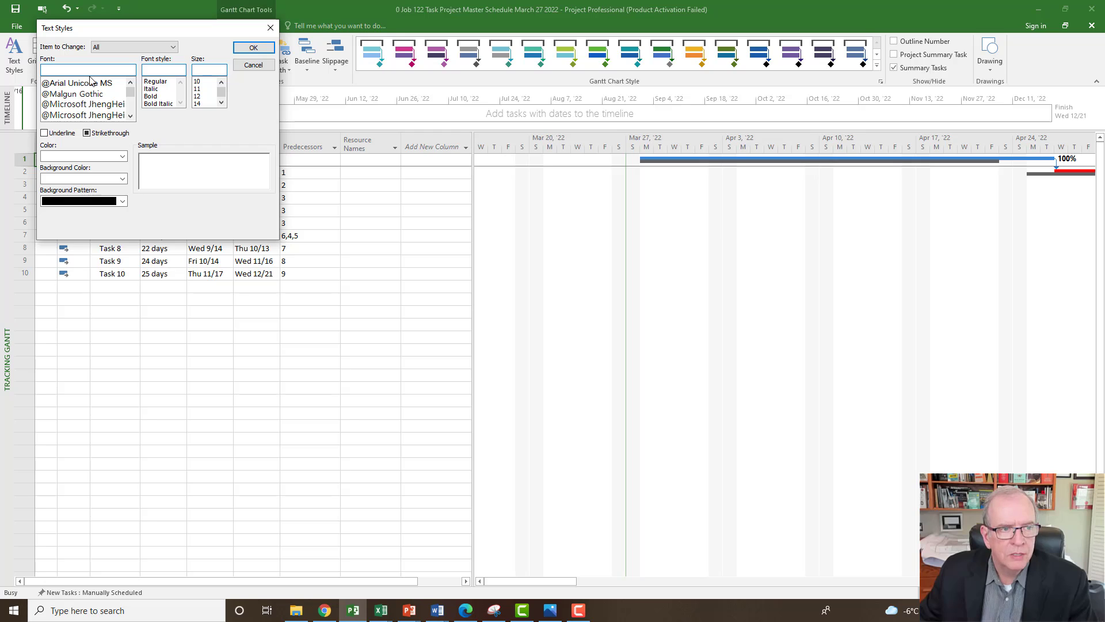
left_click(203, 104)
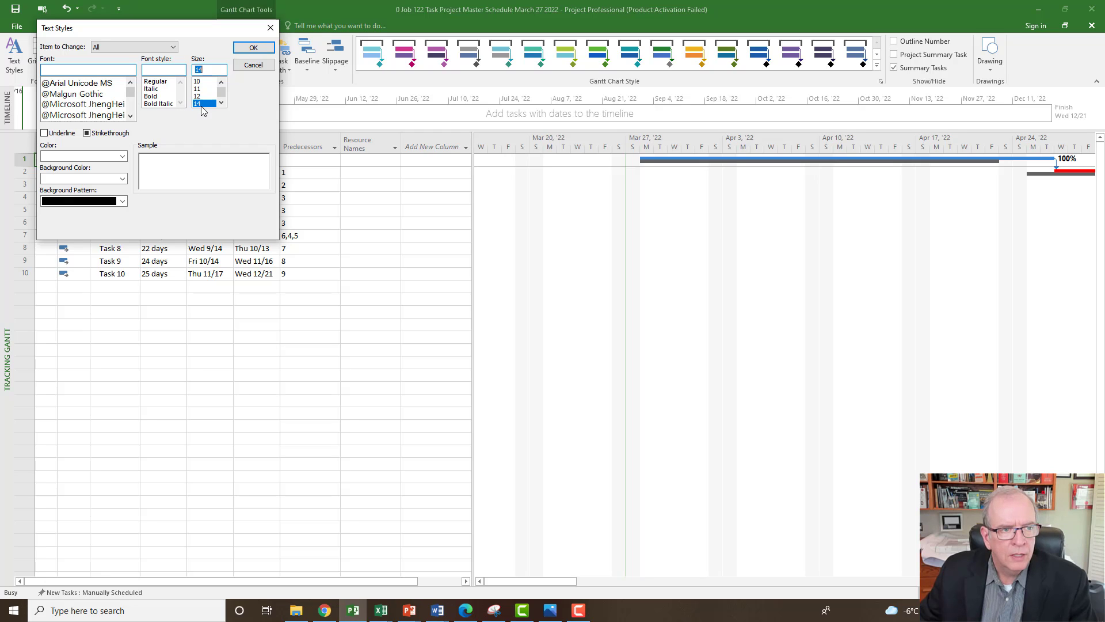
left_click(253, 47)
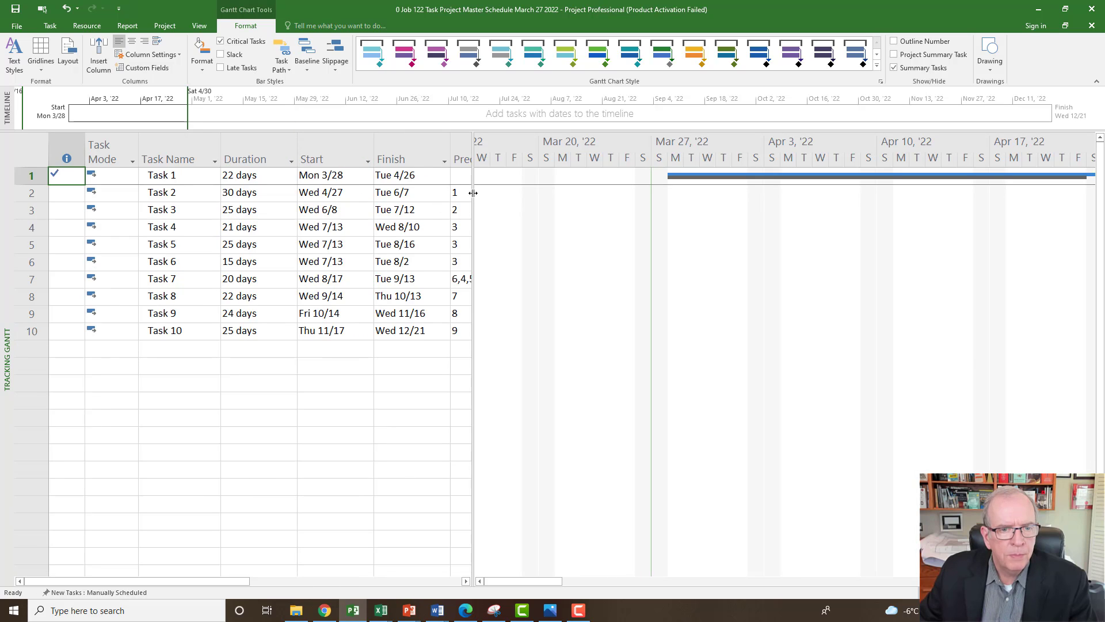
Step: Switch the Tracking Gantt sheet to the Variance table and widen the table area to show the Start Var. and Finish Var. columns
left_click_drag(473, 193, 520, 229)
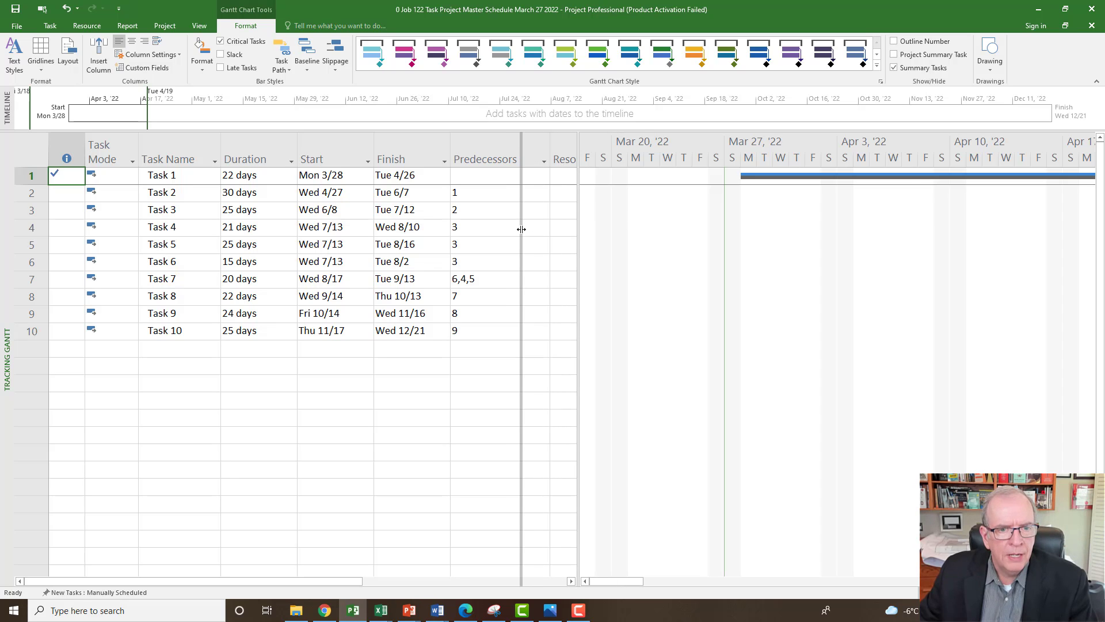
left_click(26, 151)
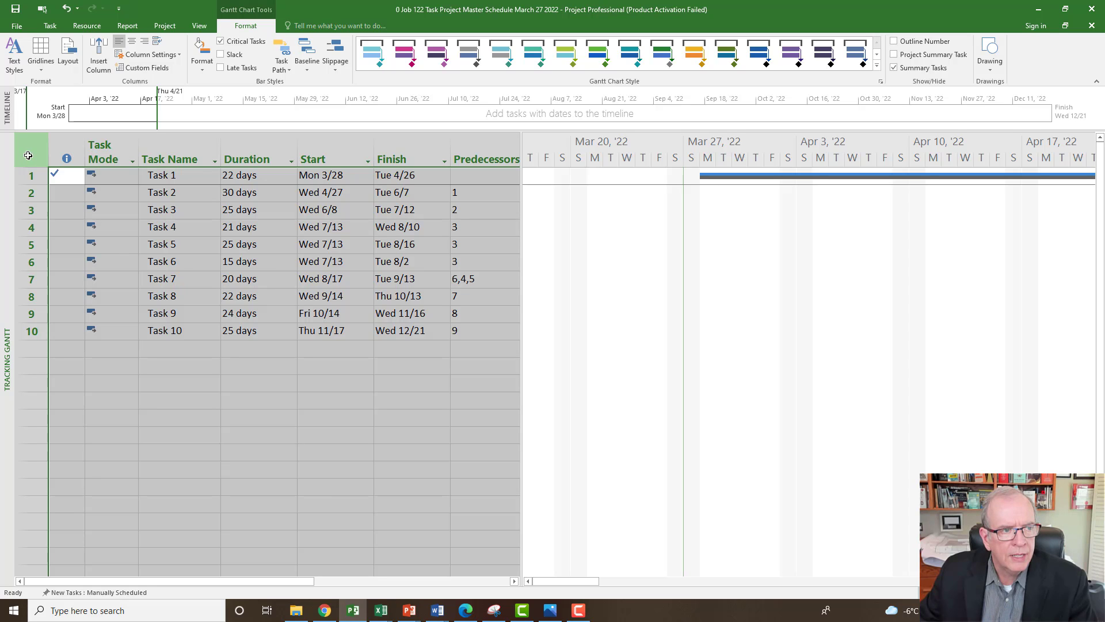
right_click(28, 156)
left_click(61, 282)
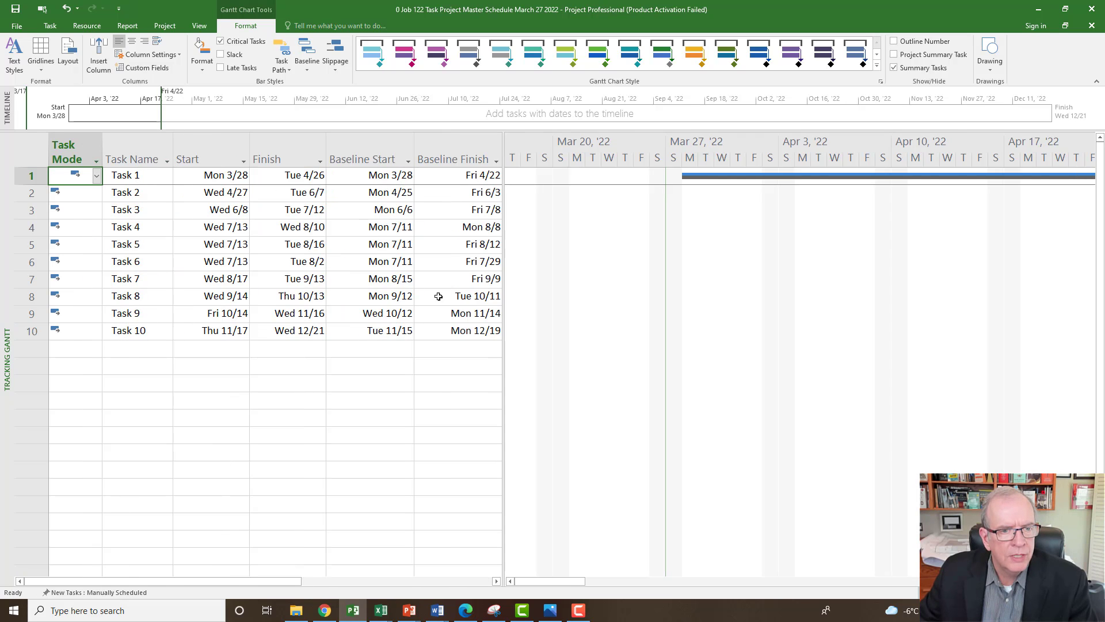
left_click_drag(504, 230, 639, 228)
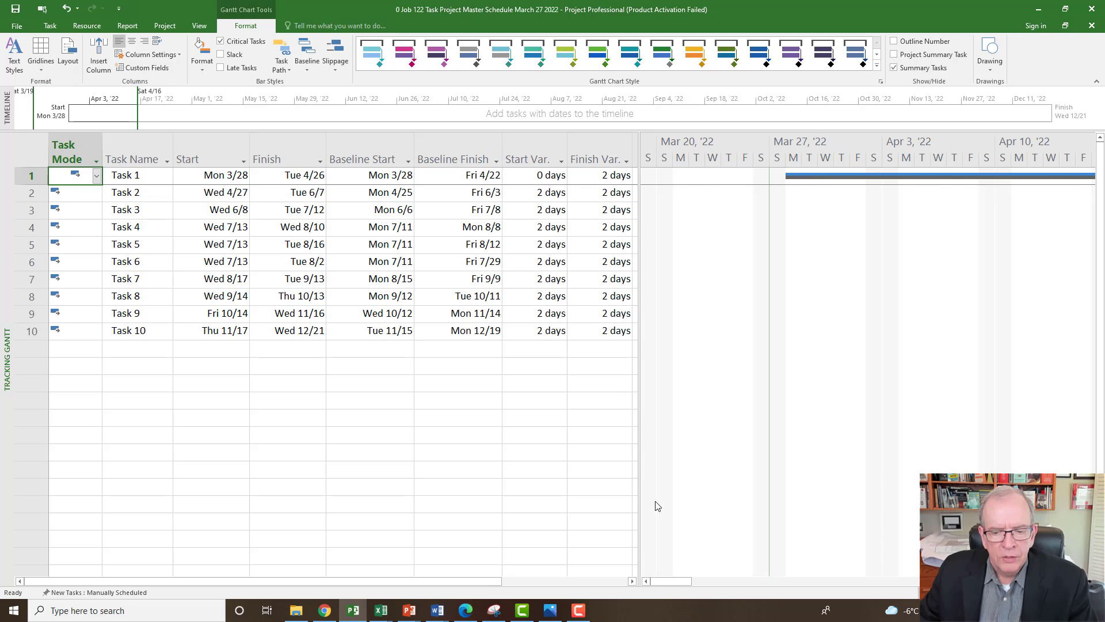
left_click_drag(673, 584, 710, 584)
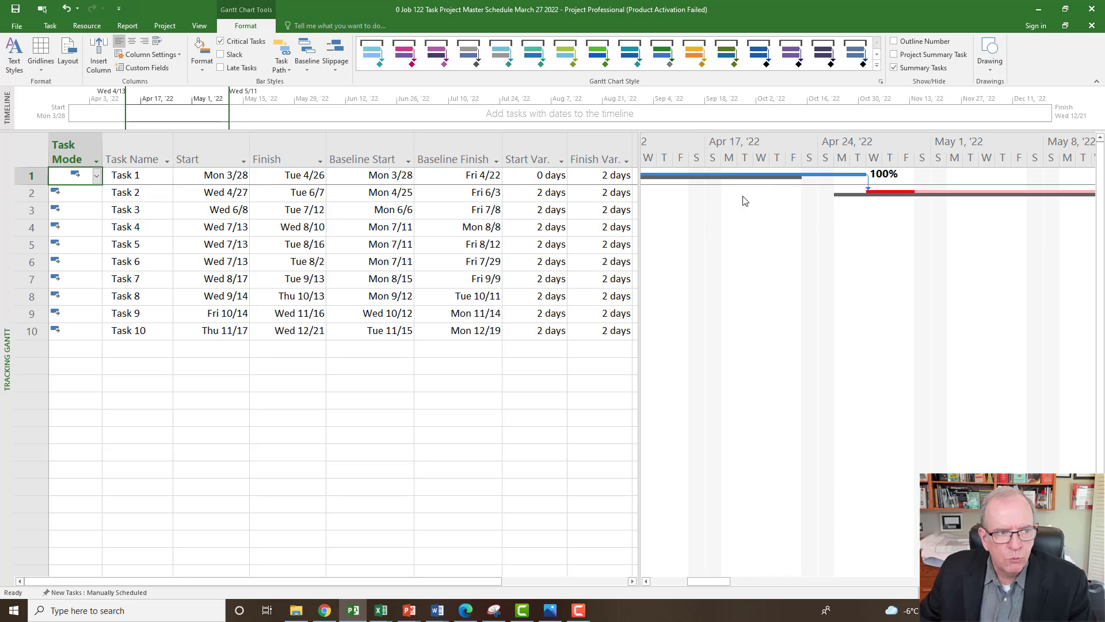
Step: Add the note "Why Task 1 is delayed" to Task 1
double_click(137, 175)
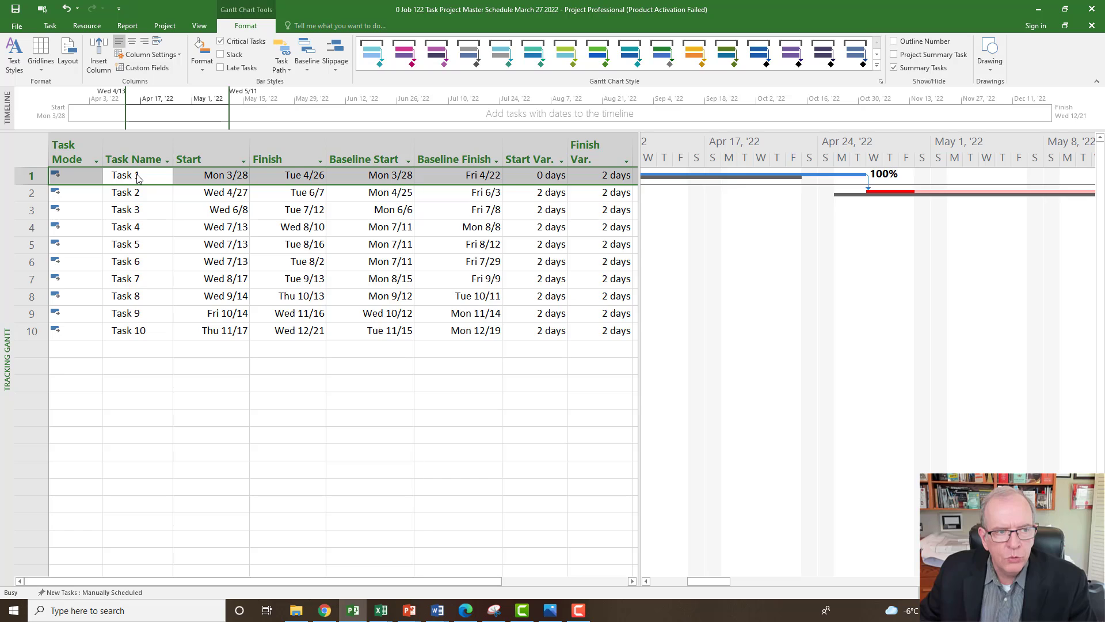
left_click_drag(540, 202, 520, 236)
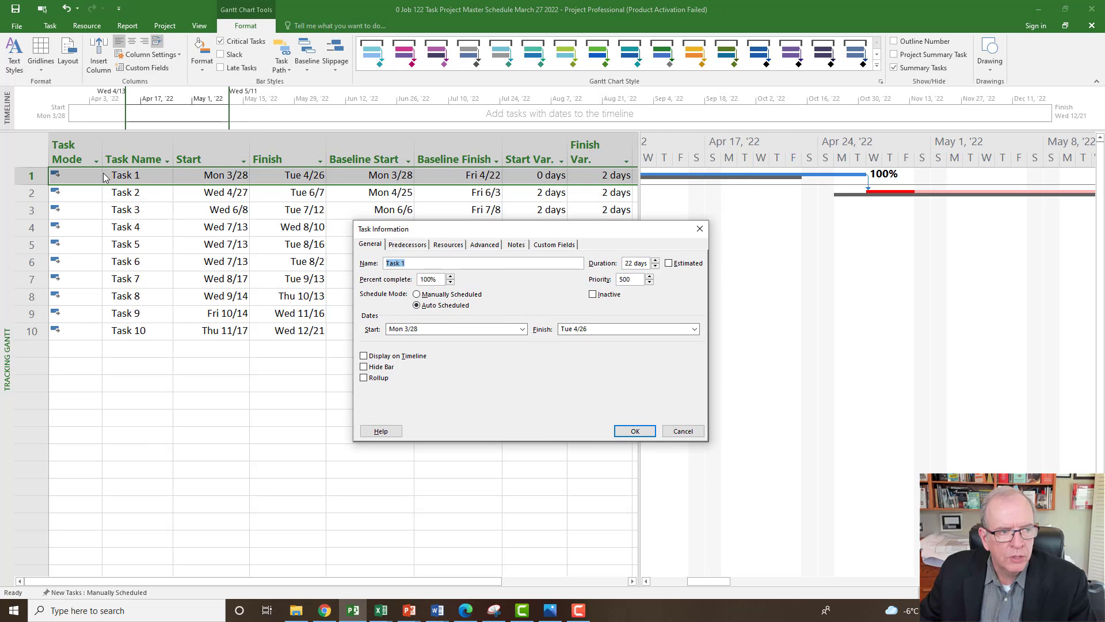
left_click(516, 245)
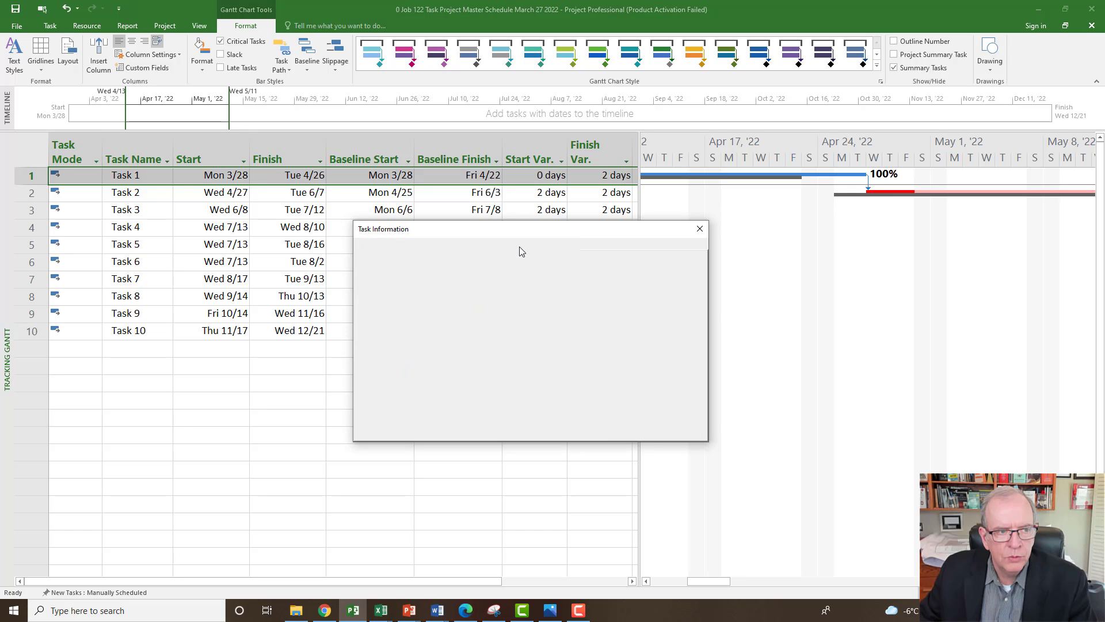
left_click(446, 311)
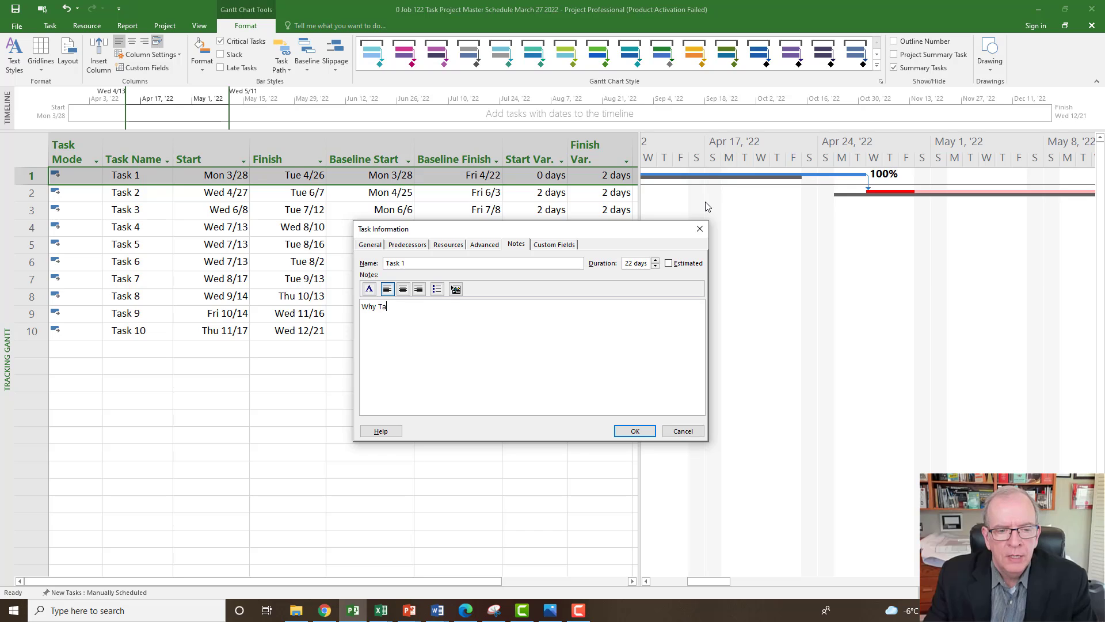
type("Why Task 1 is delayed")
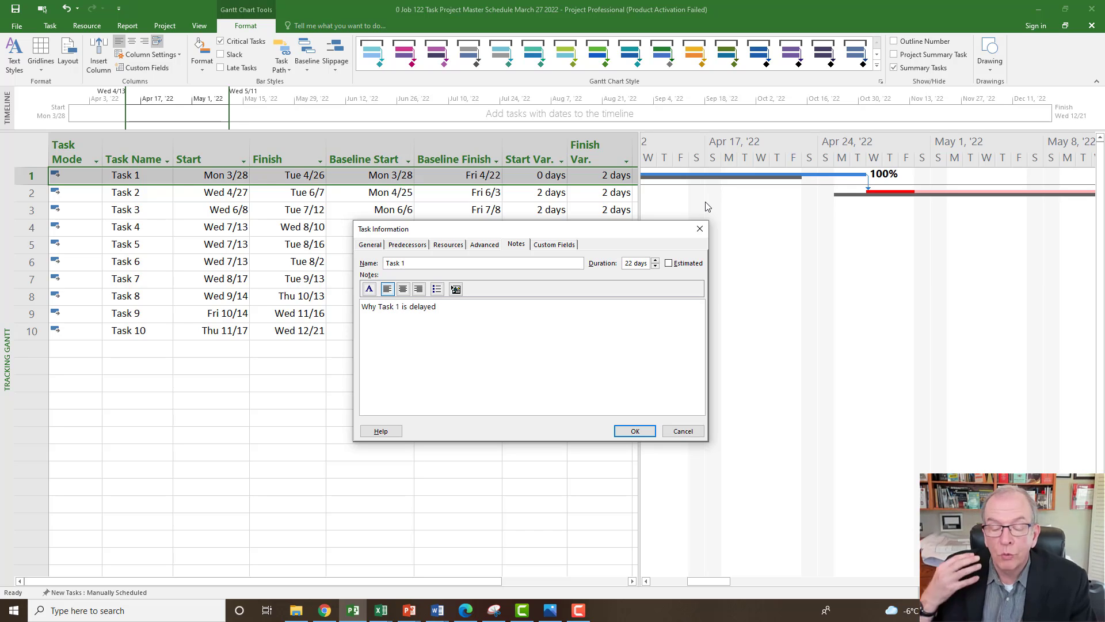
left_click(633, 430)
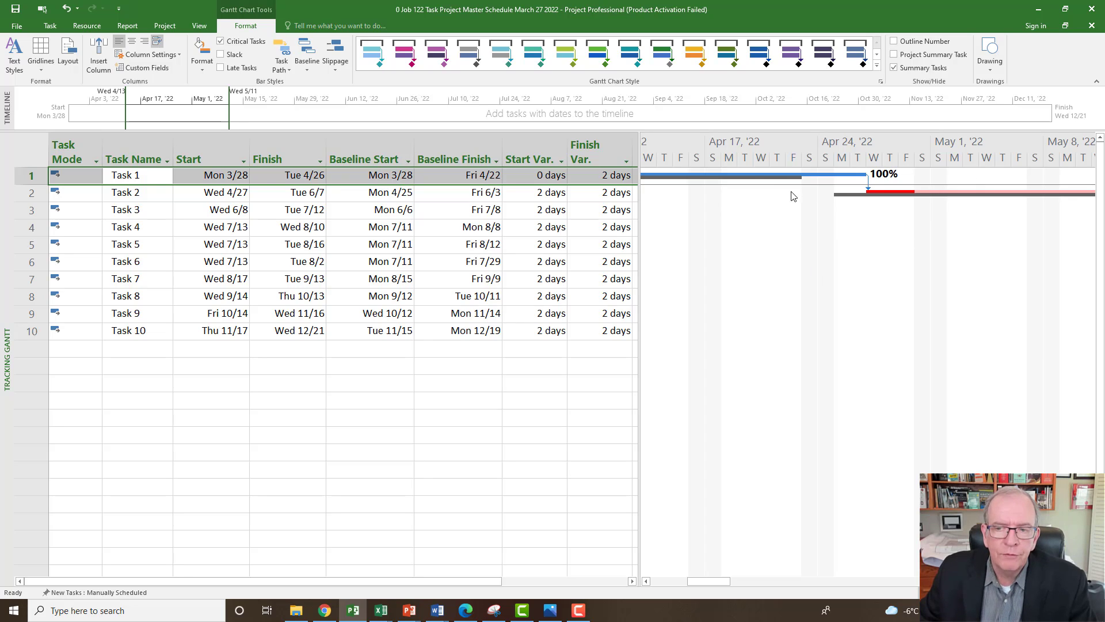
Step: Format the Status Date gridline on the Gantt chart as a solid red line
right_click(733, 229)
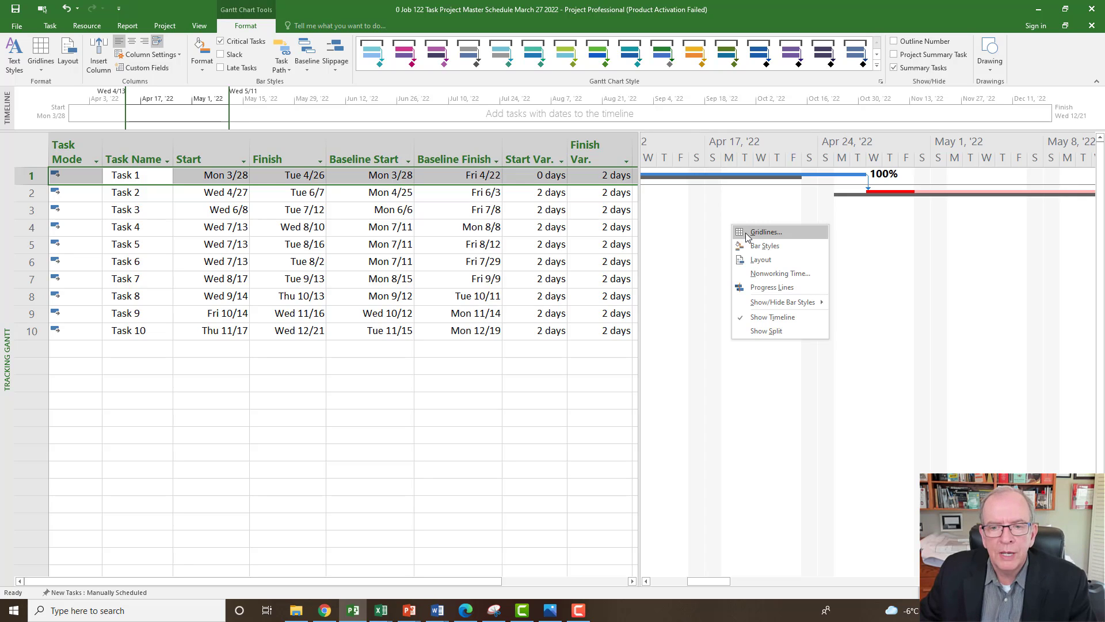
left_click(747, 233)
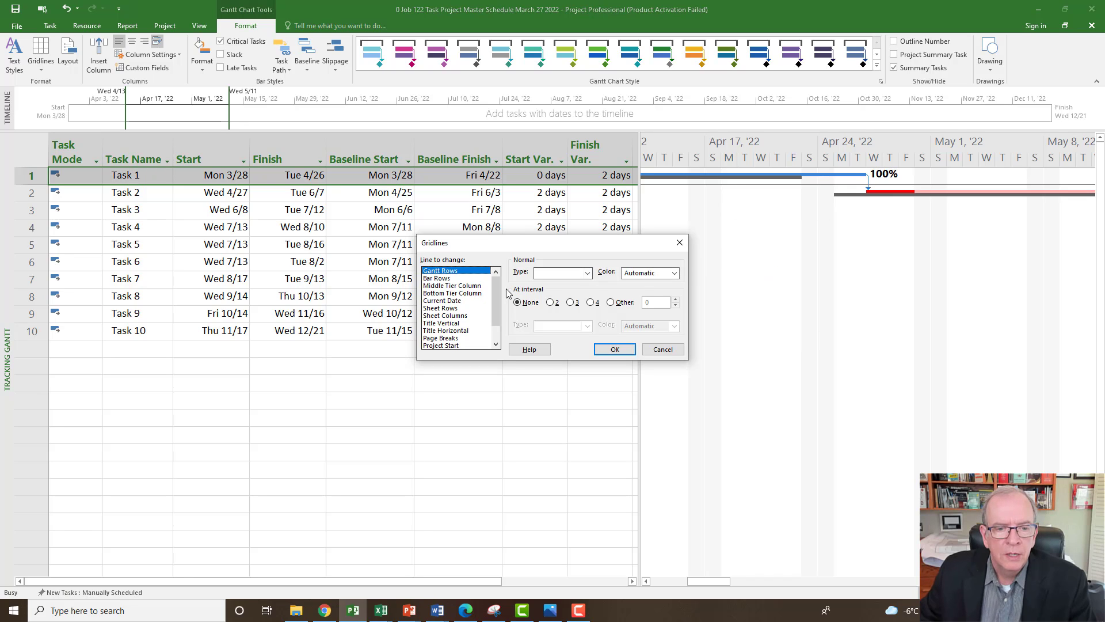
scroll(496, 296, "down", 1)
left_click(459, 339)
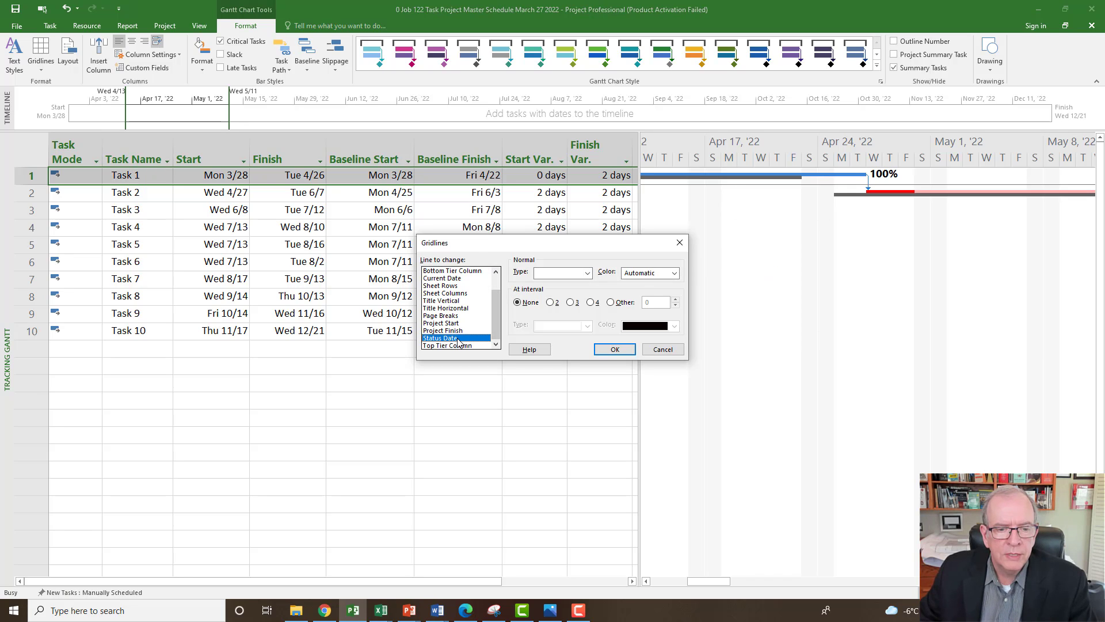
left_click(587, 273)
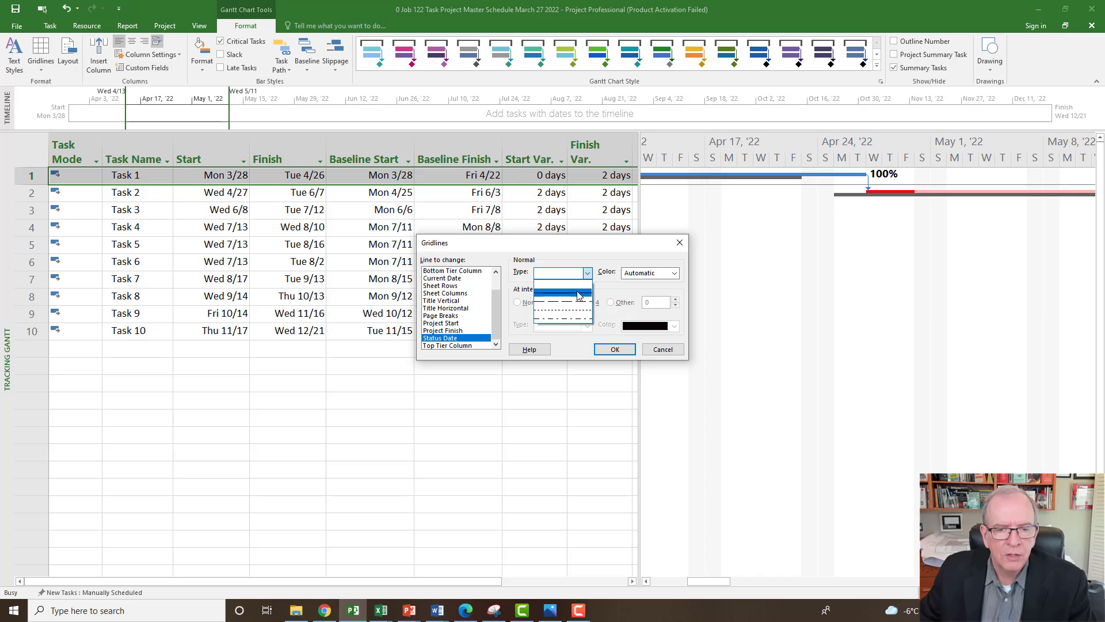
left_click(578, 295)
left_click(673, 273)
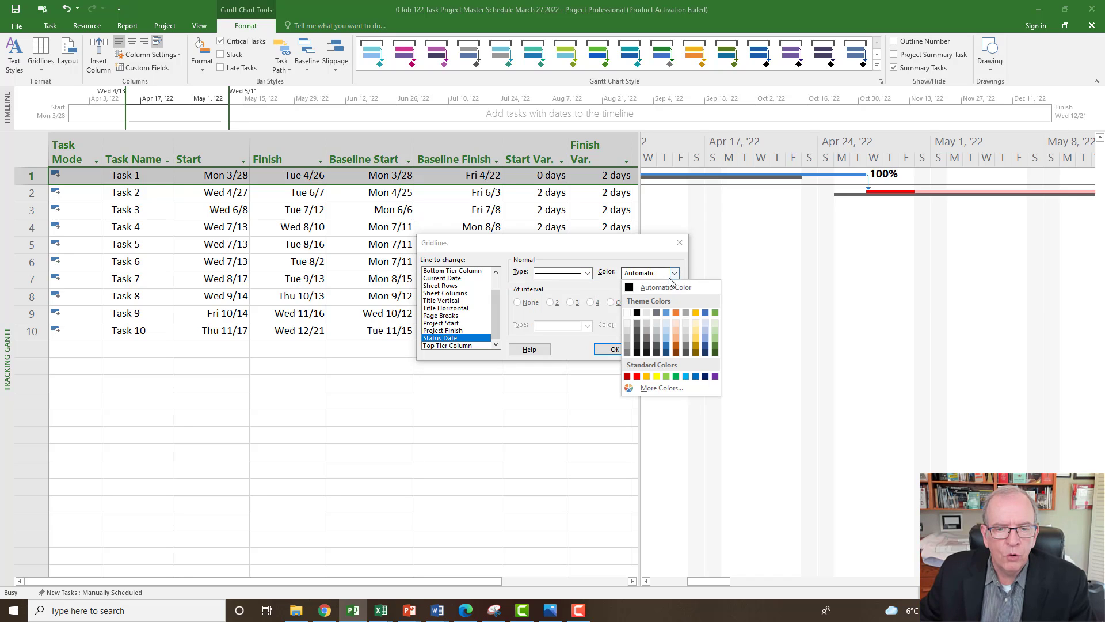
left_click(637, 377)
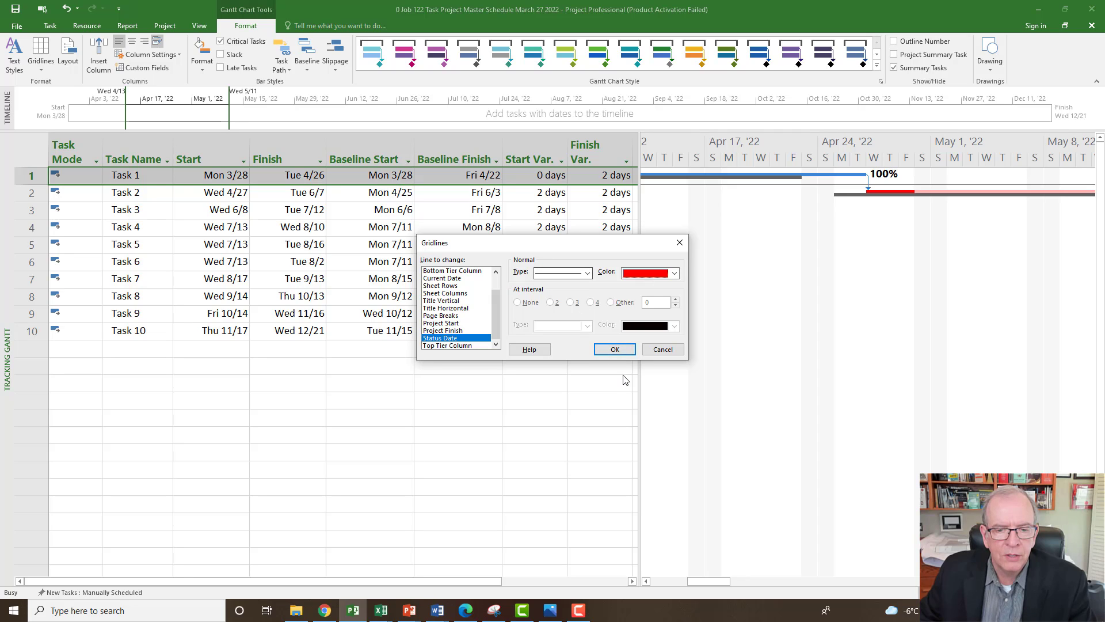
left_click(611, 350)
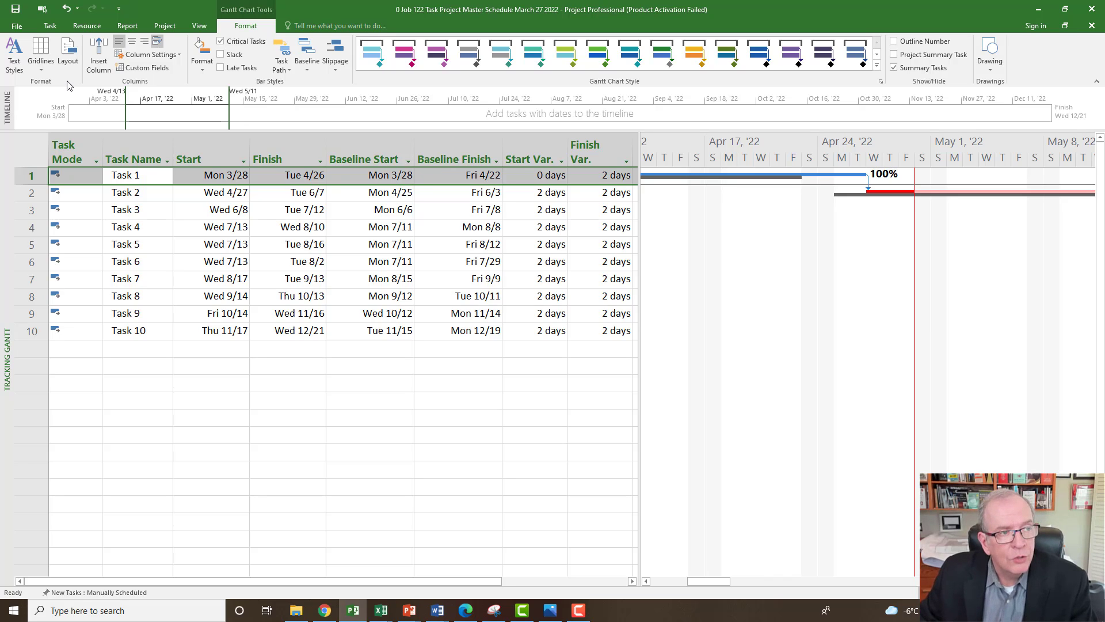
Step: Start saving a copy of the schedule in the Lesson 11 Task Project Protocol Folder, changing the file name's leading number to 1
left_click(15, 26)
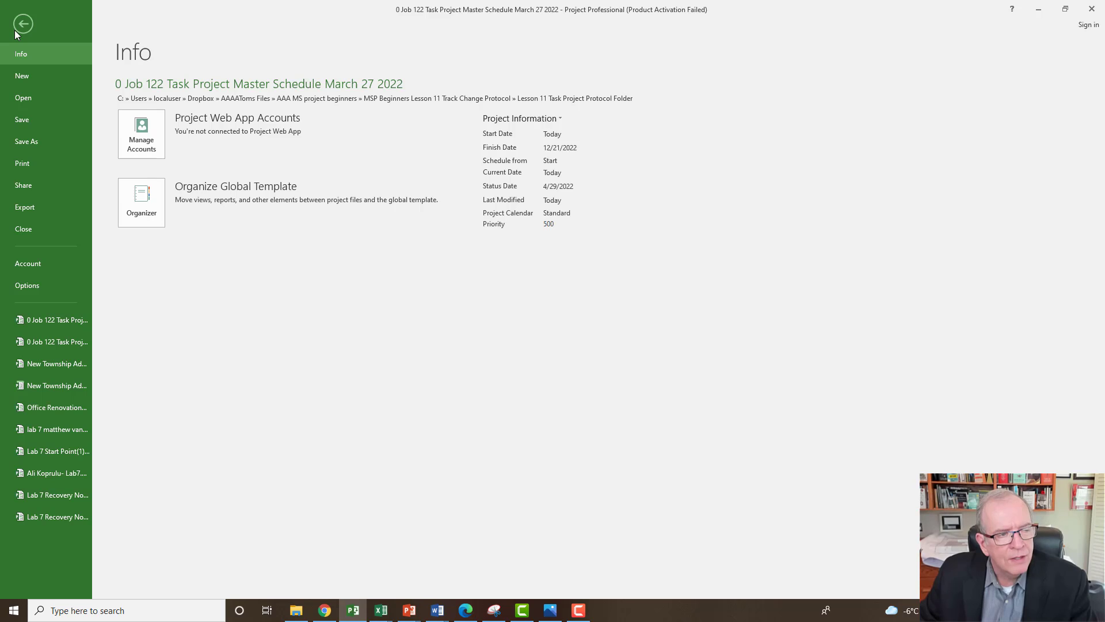
left_click(27, 141)
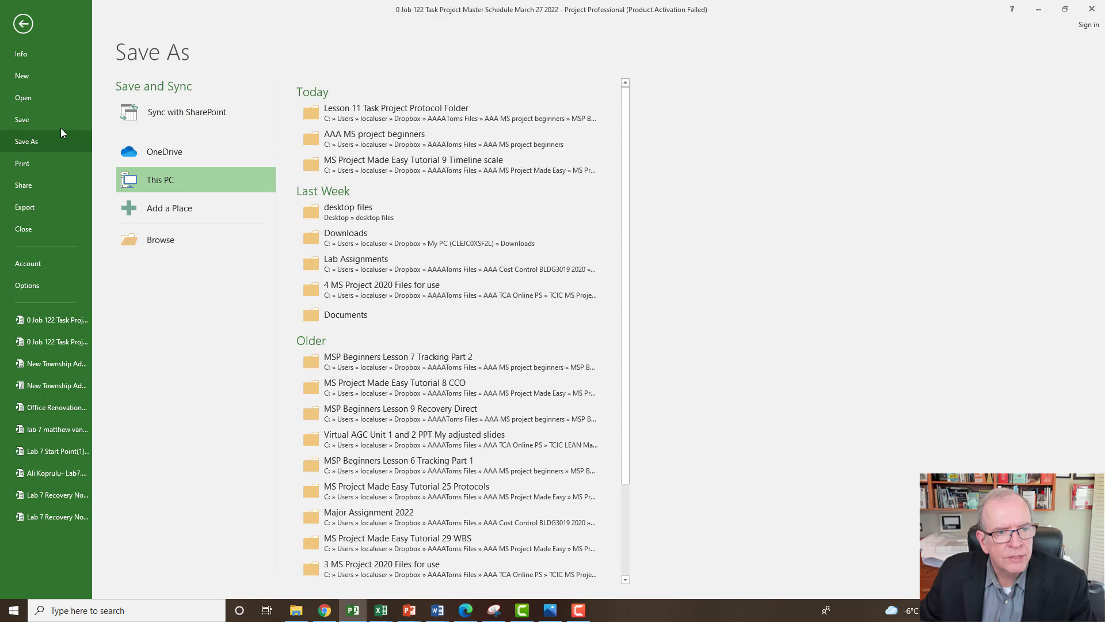
left_click(350, 119)
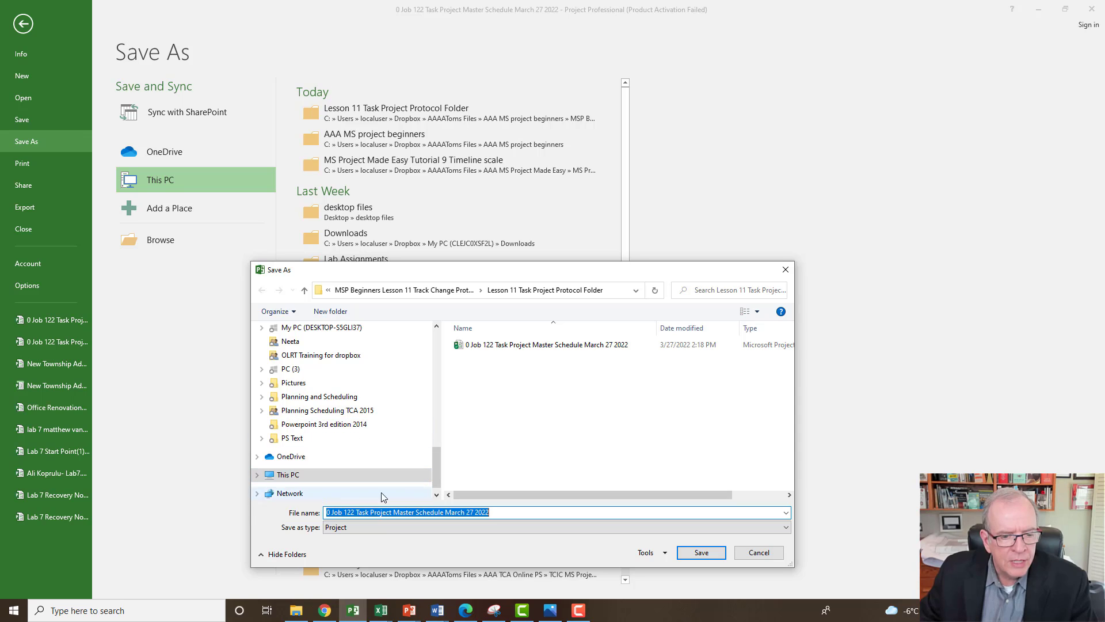
left_click(331, 512)
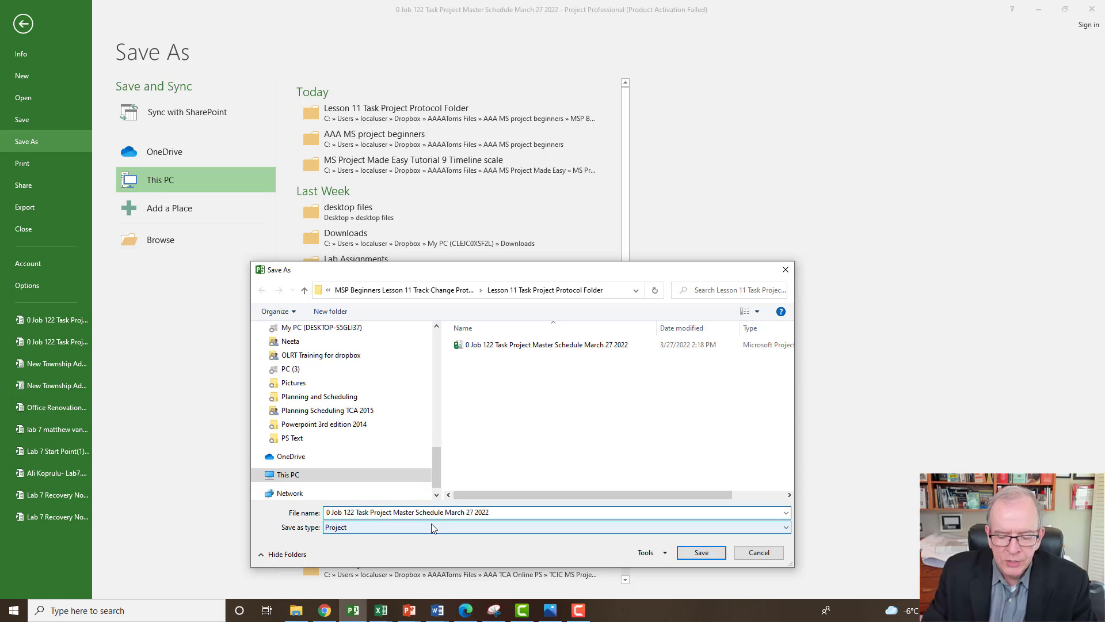
key("BackSpace")
type("1")
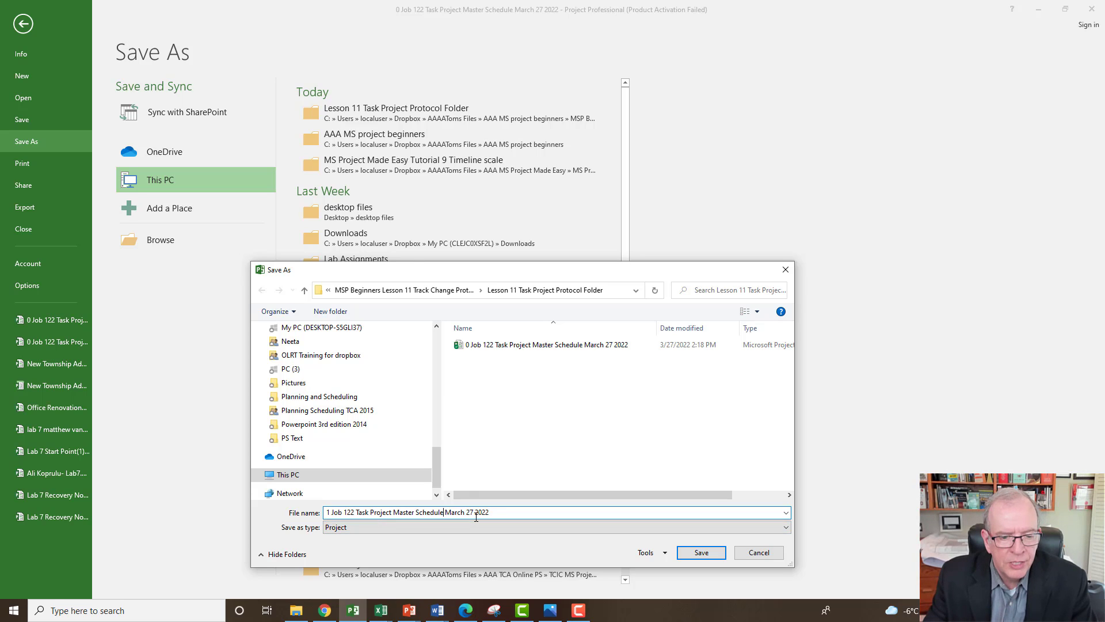
Step: Replace "Master Schedule" with "Update" in the new file name
key("BackSpace")
key("BackSpace")
key("BackSpace")
key("BackSpace")
key("BackSpace")
key("BackSpace")
key("BackSpace")
key("BackSpace")
key("BackSpace")
key("BackSpace")
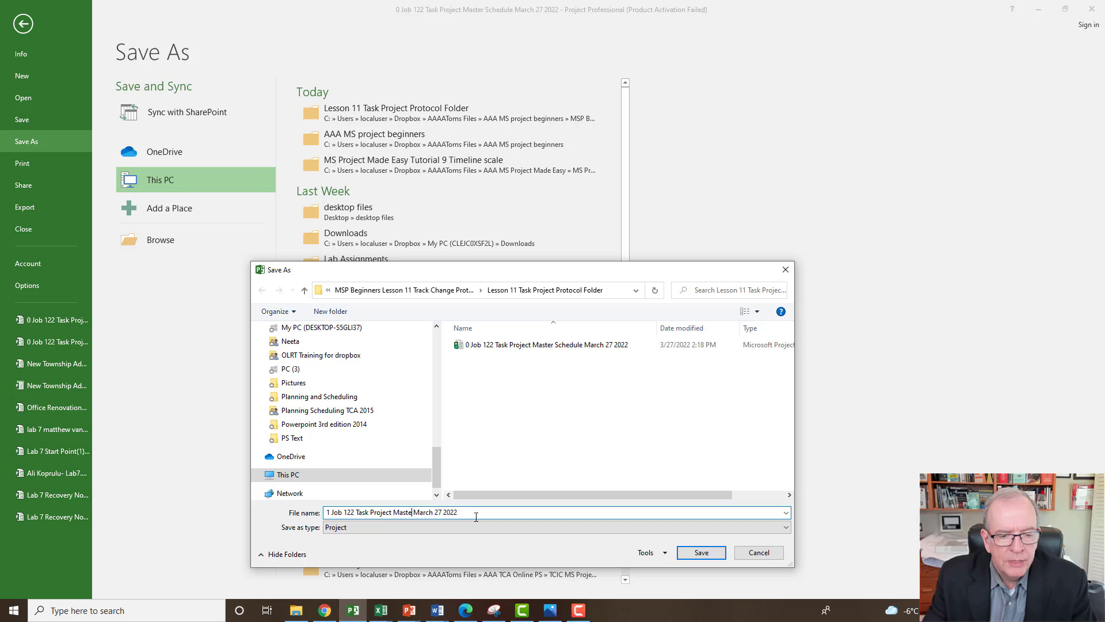
key("BackSpace")
key("BackSpace")
key("BackSpace")
key("BackSpace")
key("BackSpace")
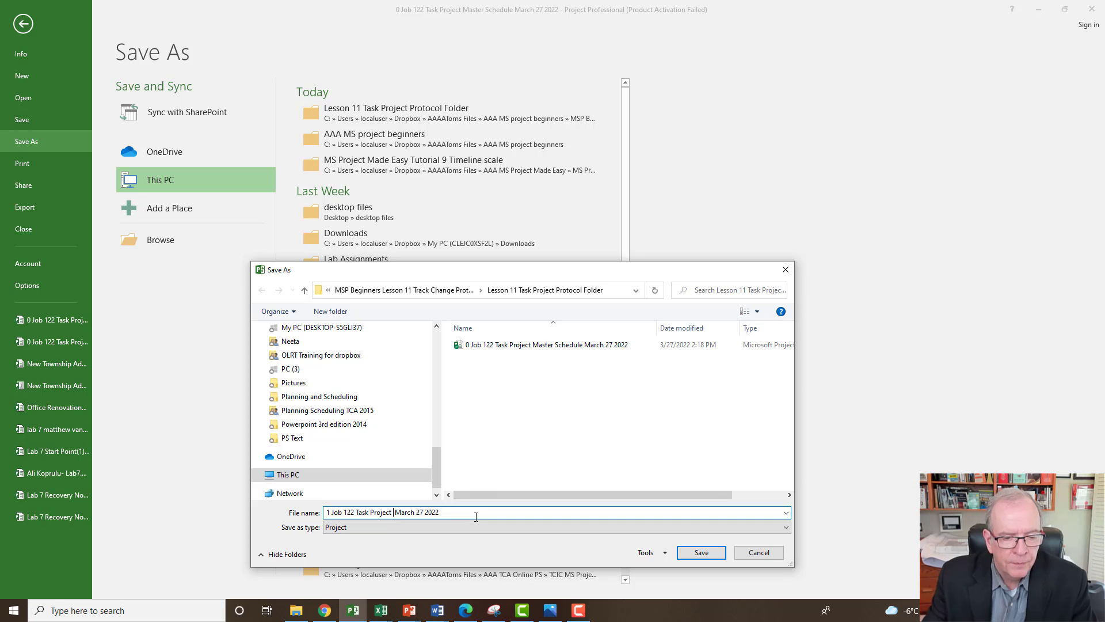
type("Update")
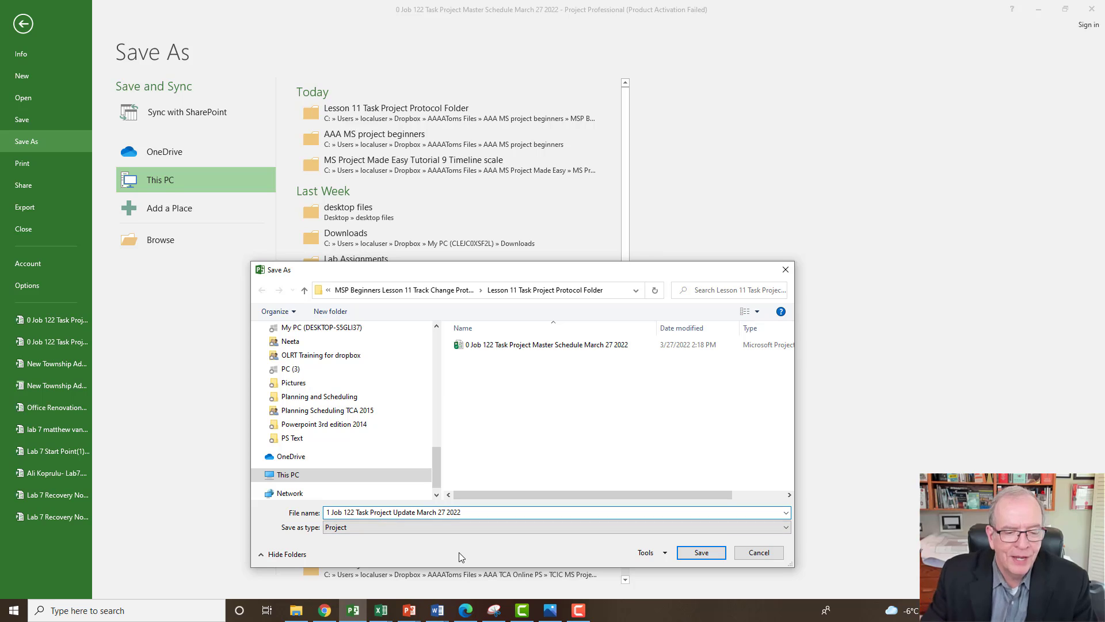
Step: Change the date in the file name to April 29 and save the copy as "1 Job 122 Task Project Update April 29 2022"
key("BackSpace")
key("BackSpace")
key("BackSpace")
key("BackSpace")
key("BackSpace")
key("BackSpace")
key("BackSpace")
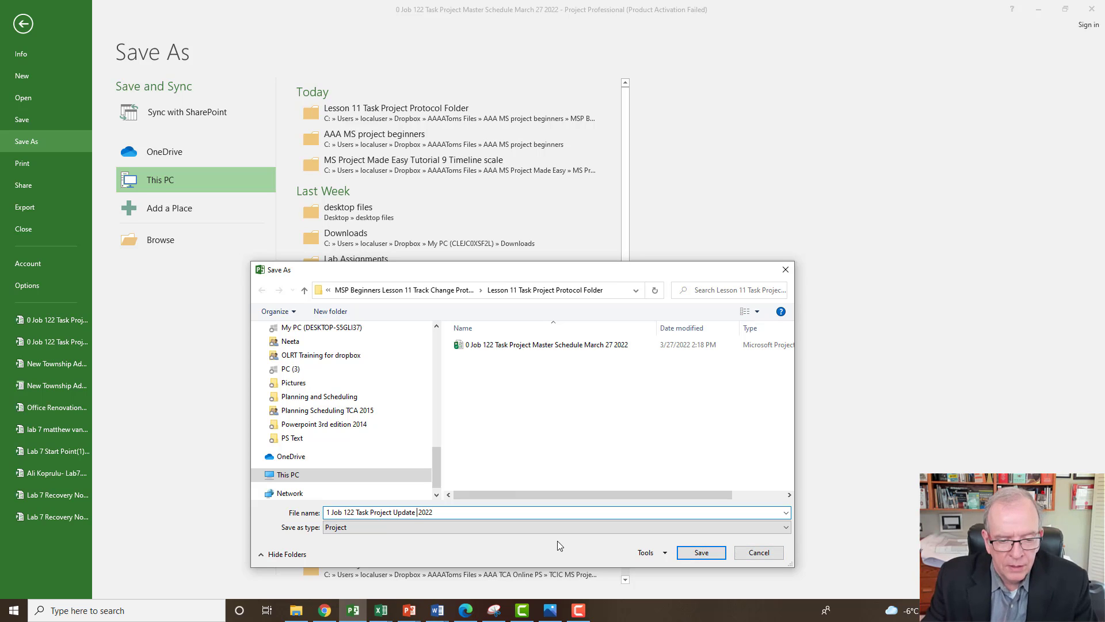
type("pril 29")
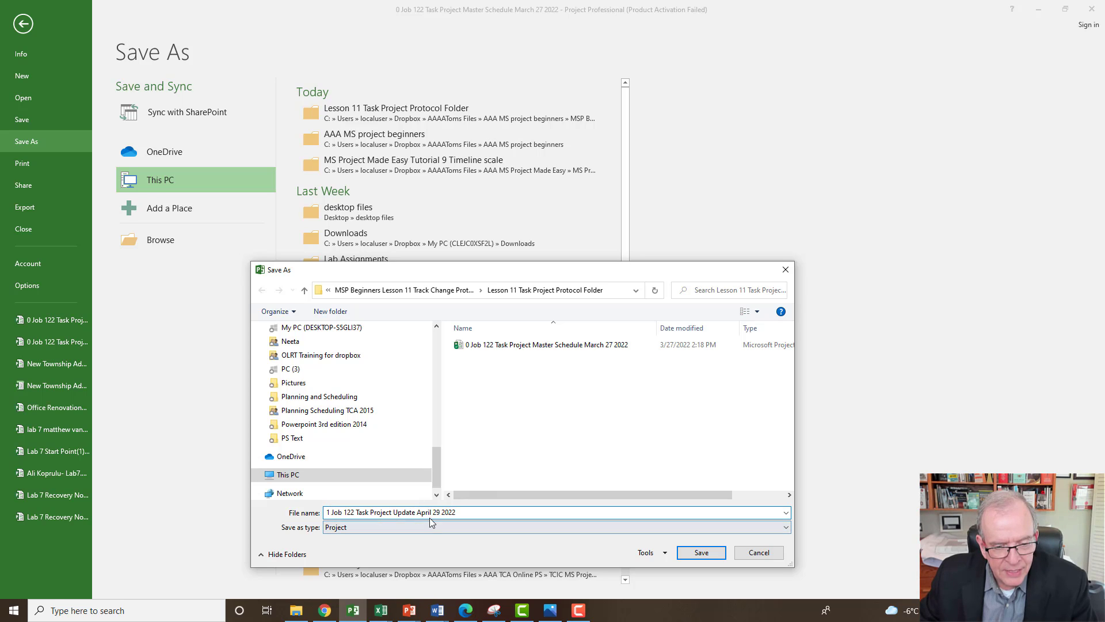
left_click(693, 556)
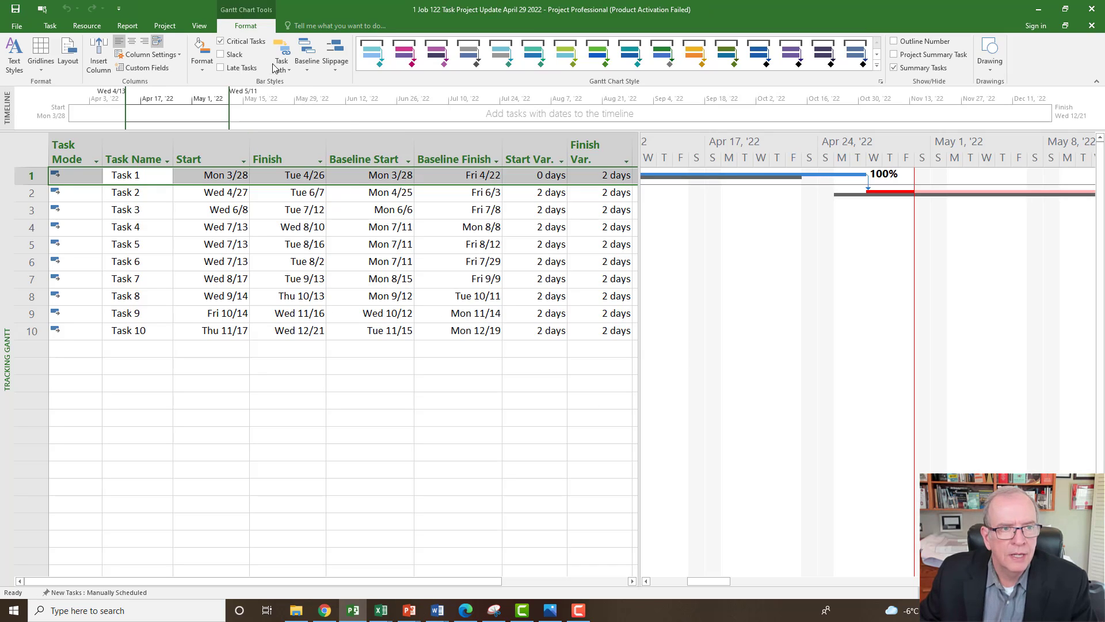
left_click(199, 26)
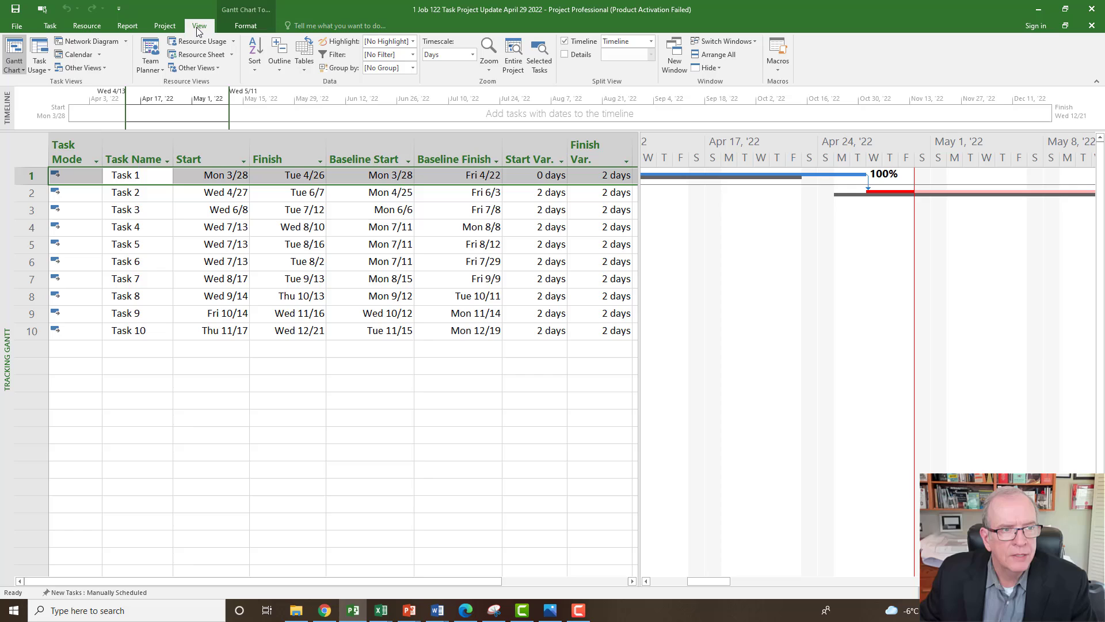
left_click(167, 26)
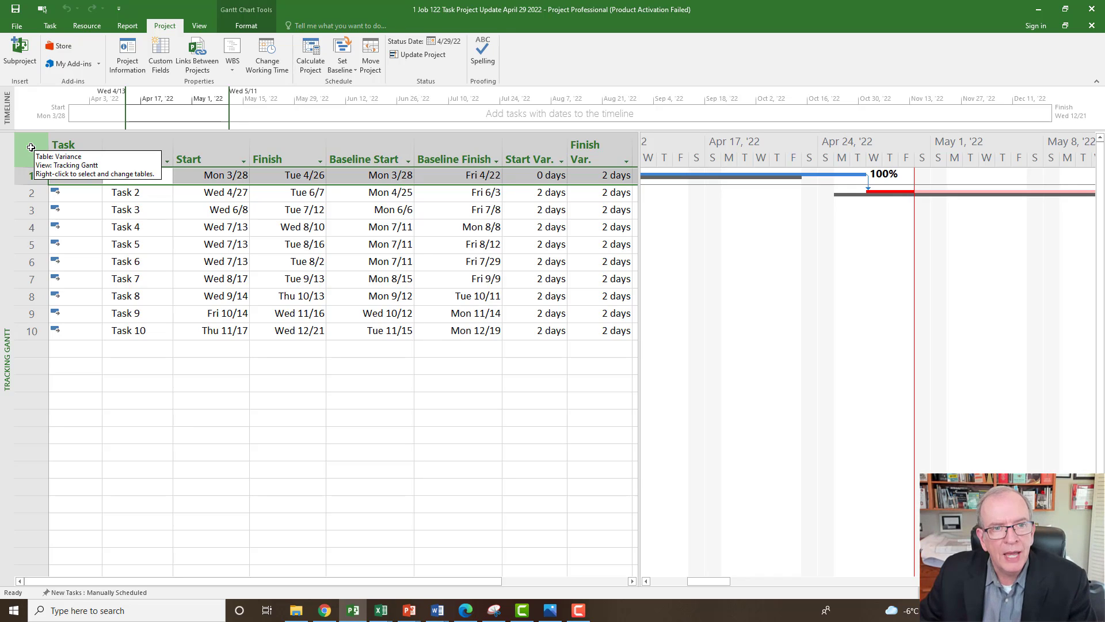
left_click(142, 311)
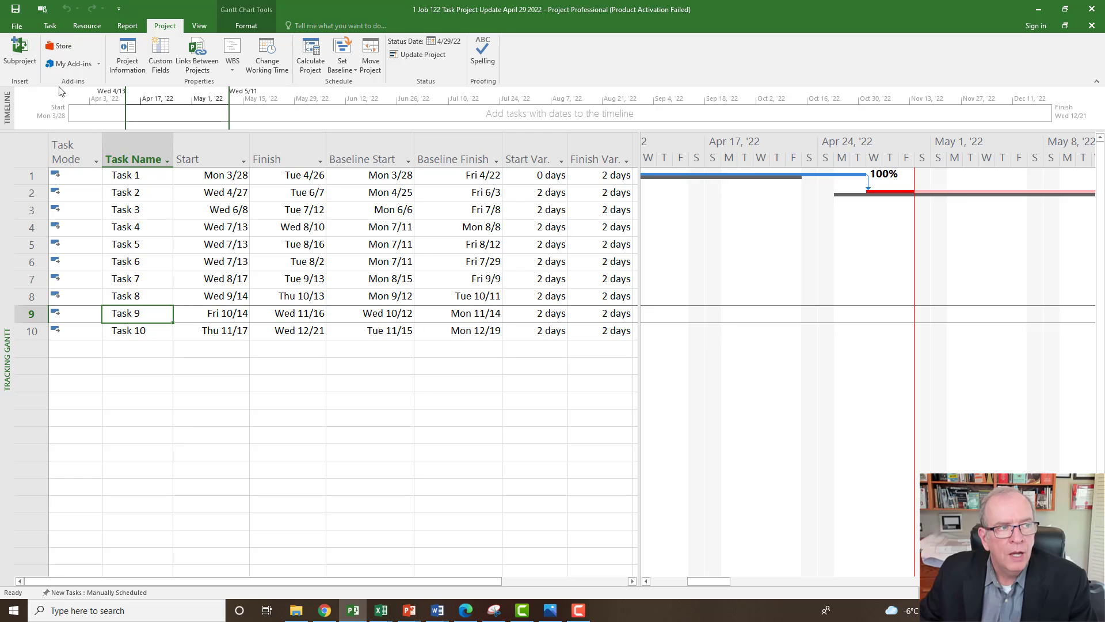
Step: Save a copy in the Lesson 11 Task Project Protocol Folder as "1 Job 122 Task Project Recovery April 29 2022", replacing "Update" with "Recovery"
left_click(17, 27)
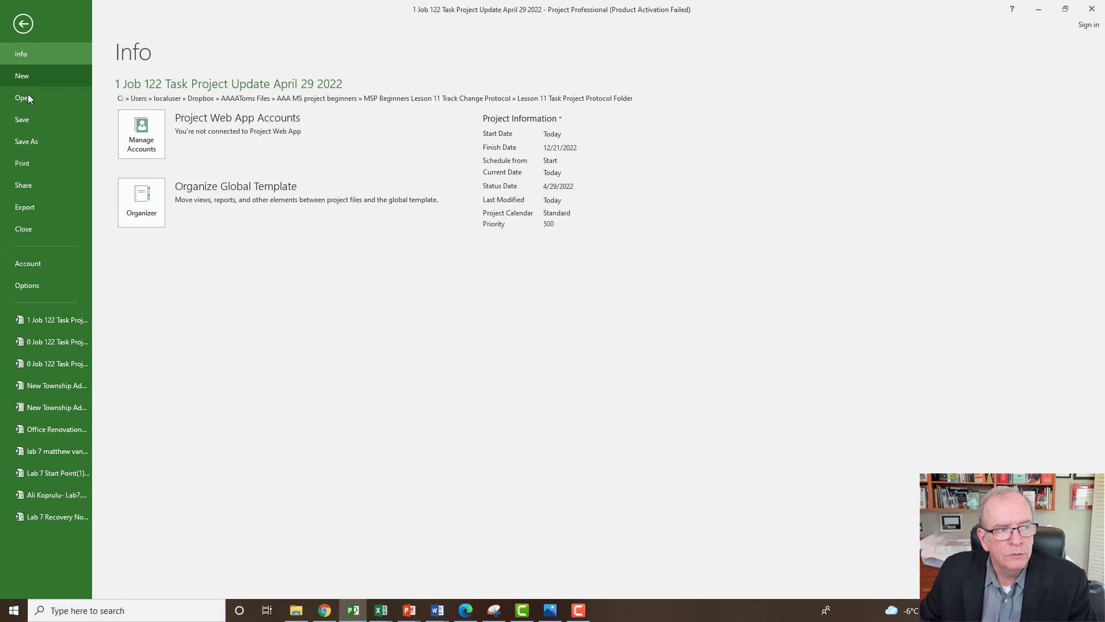
left_click(27, 142)
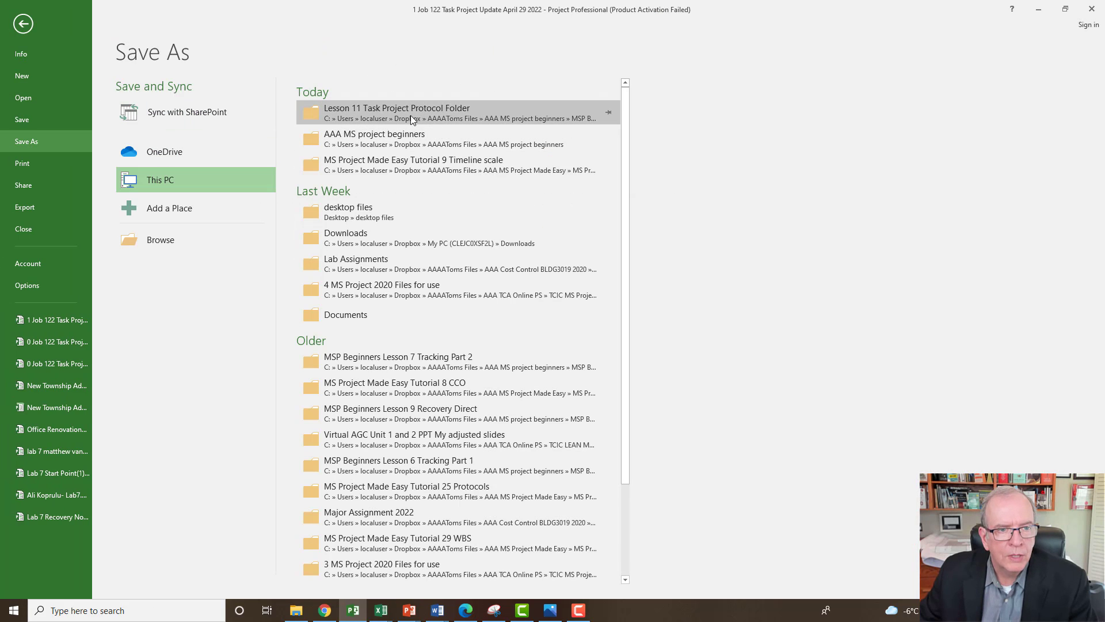
left_click(433, 115)
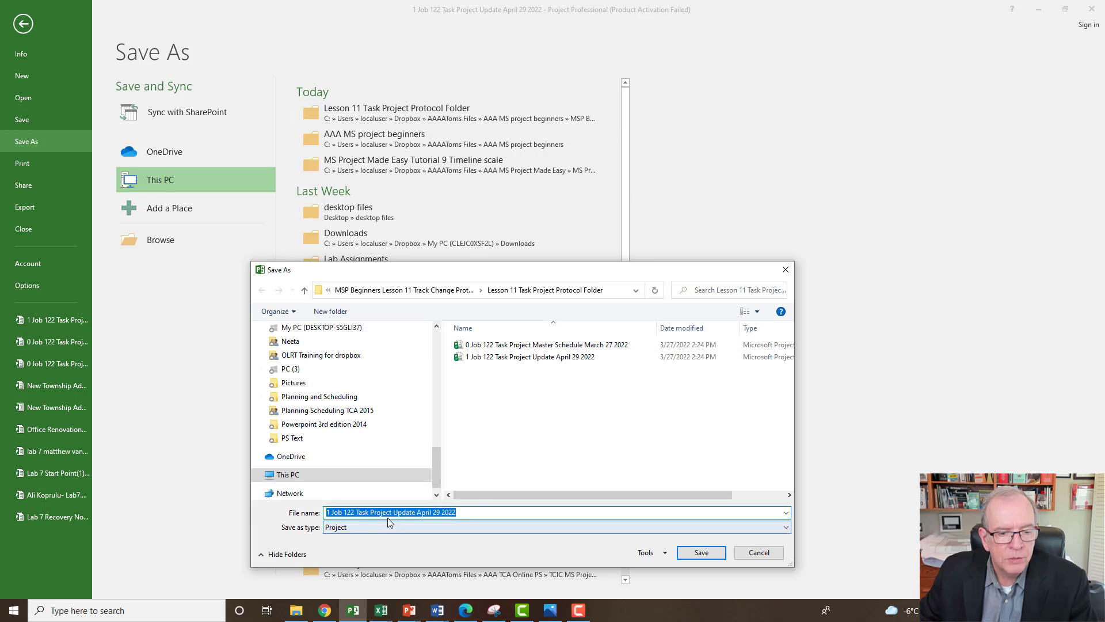
left_click(415, 512)
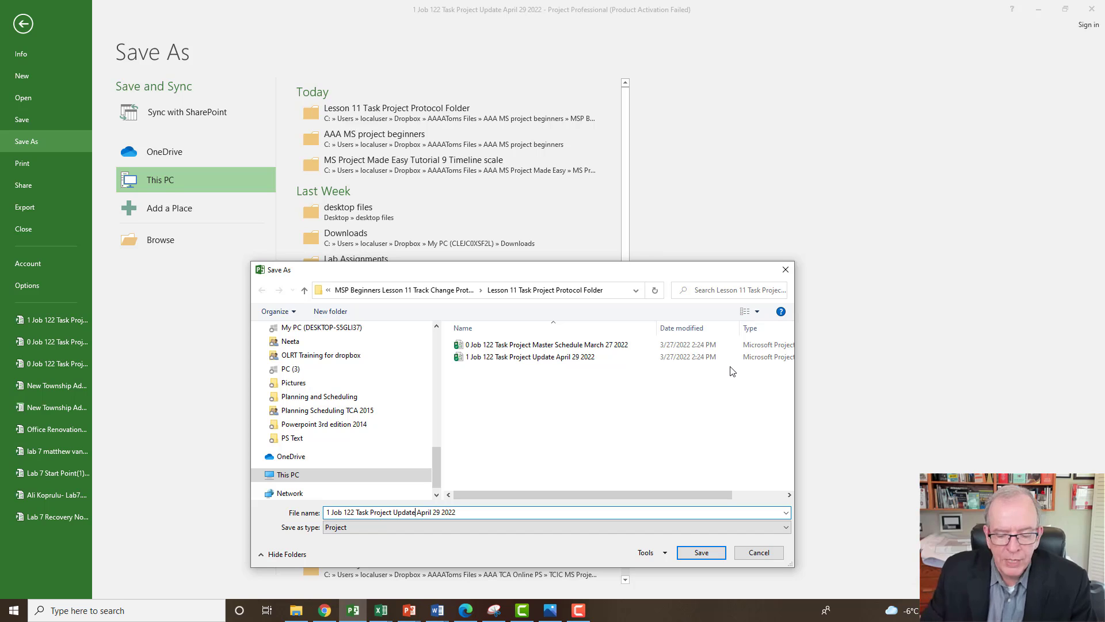
key("BackSpace")
key("BackSpace")
key("BackSpace")
key("BackSpace")
key("BackSpace")
key("BackSpace")
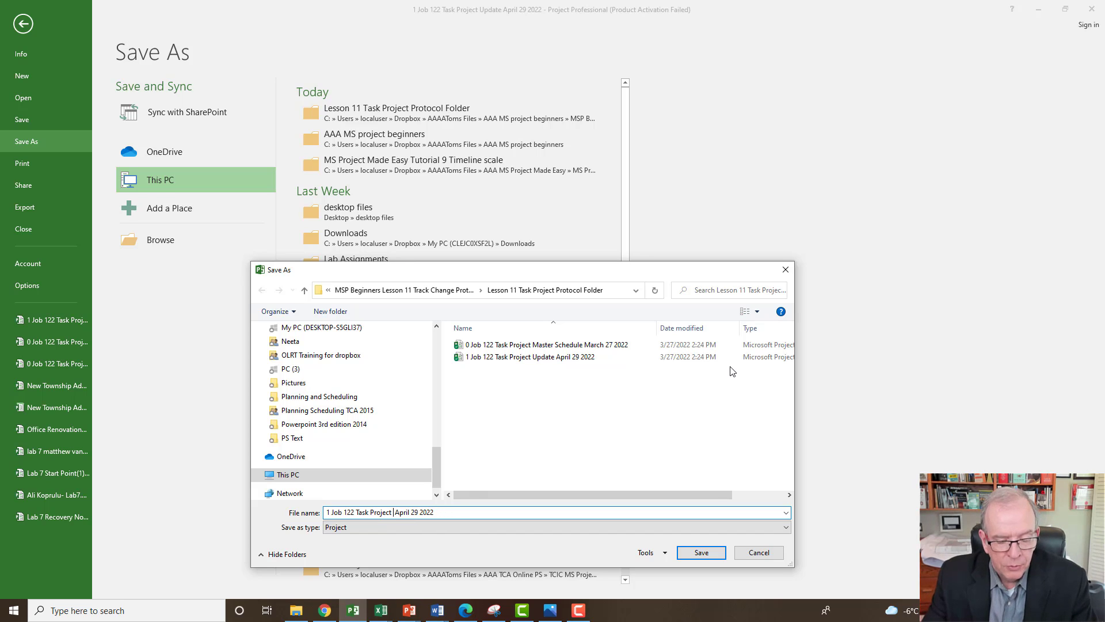
type("Recovery")
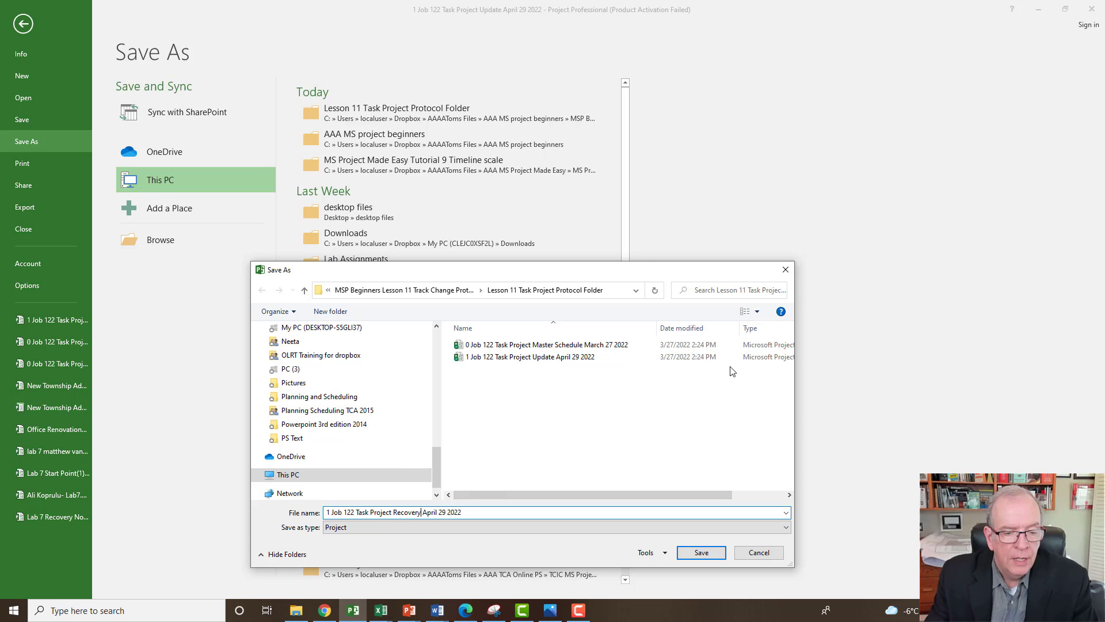
left_click(700, 552)
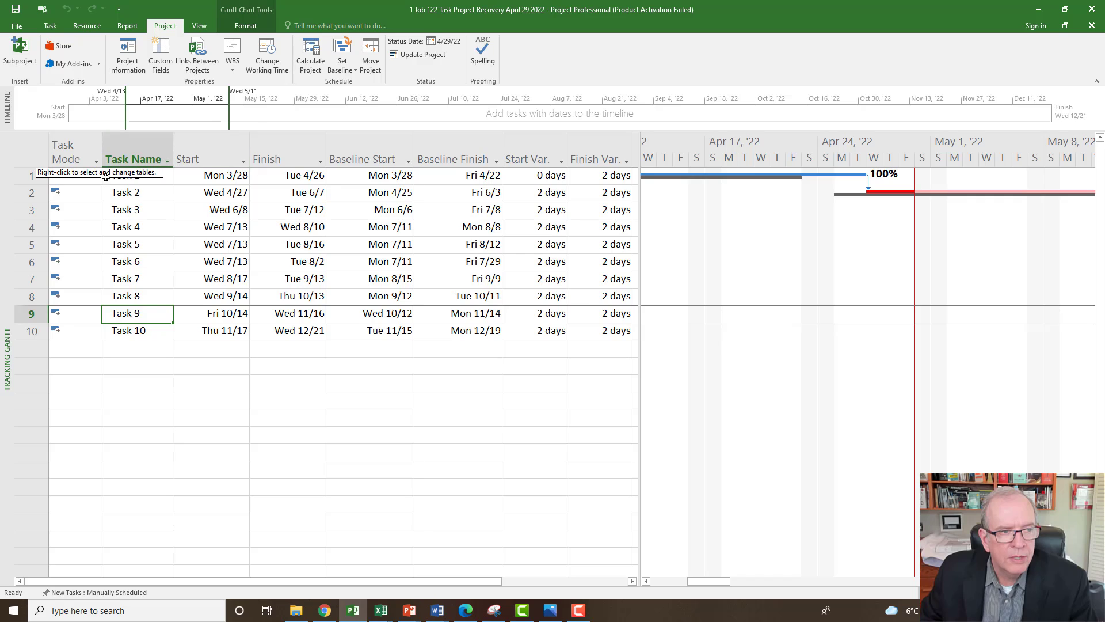
Step: Insert a Duration column before the Start column in the Tracking Gantt table
left_click(140, 144)
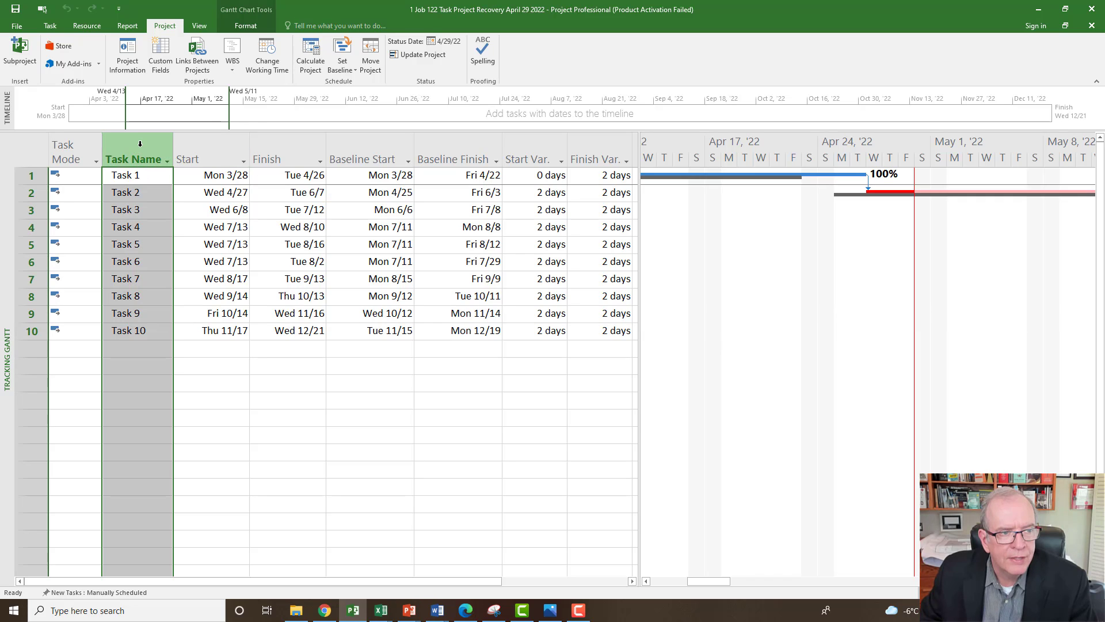
left_click(216, 150)
right_click(216, 151)
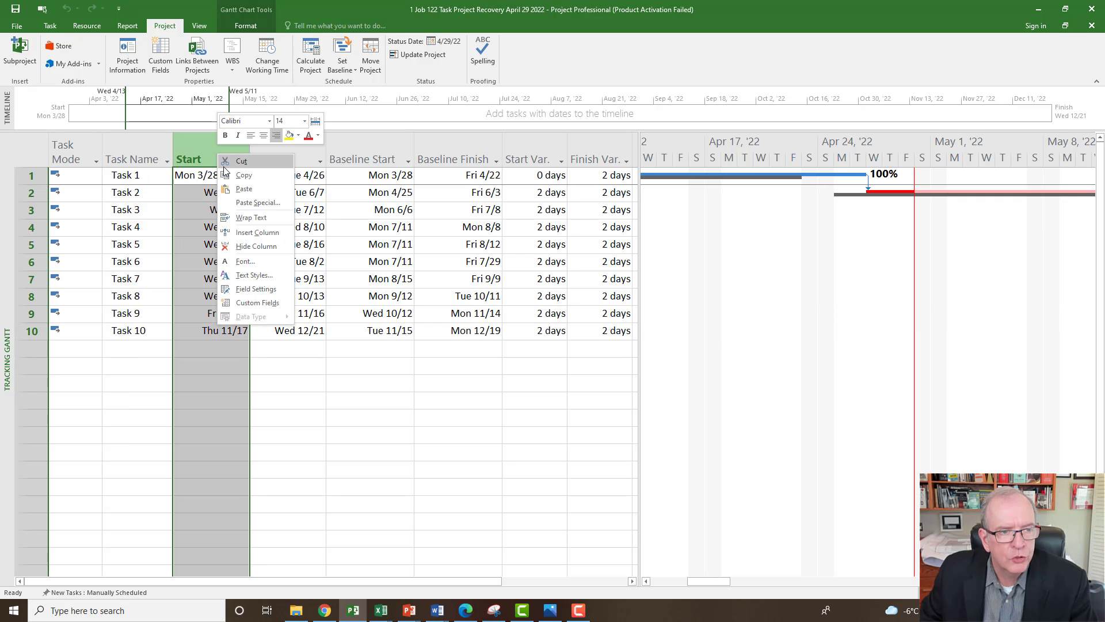
left_click(237, 232)
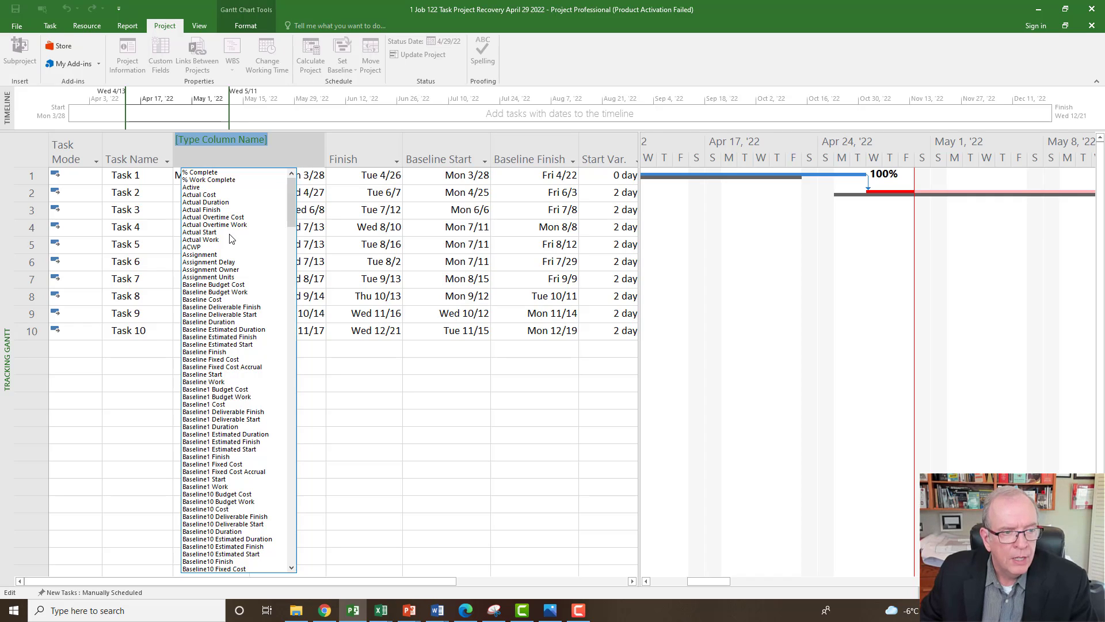
type("date1")
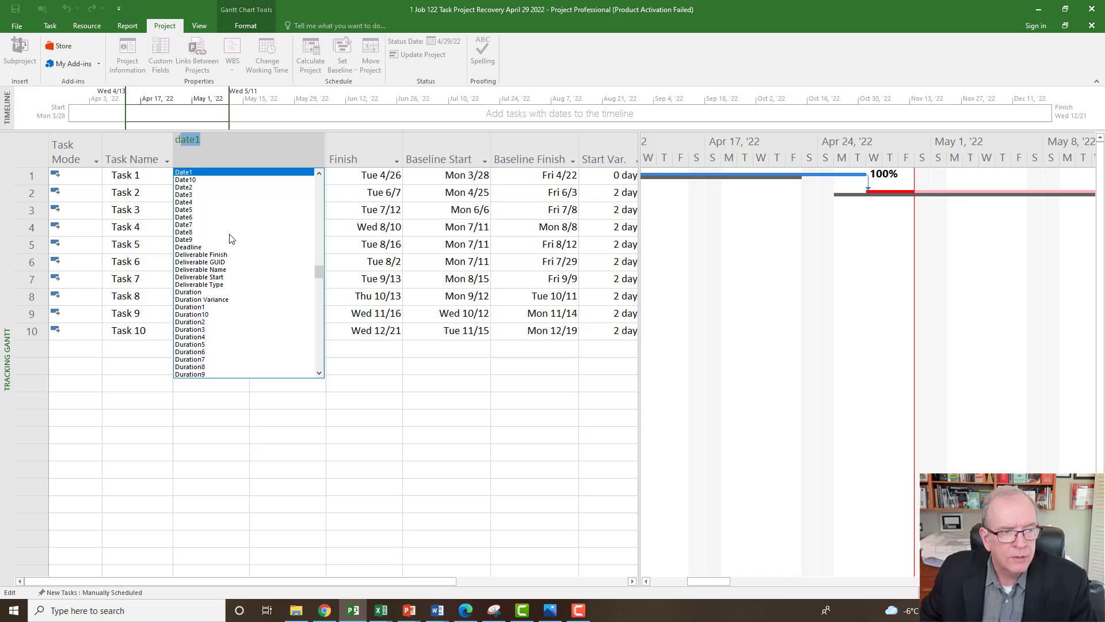
left_click(221, 292)
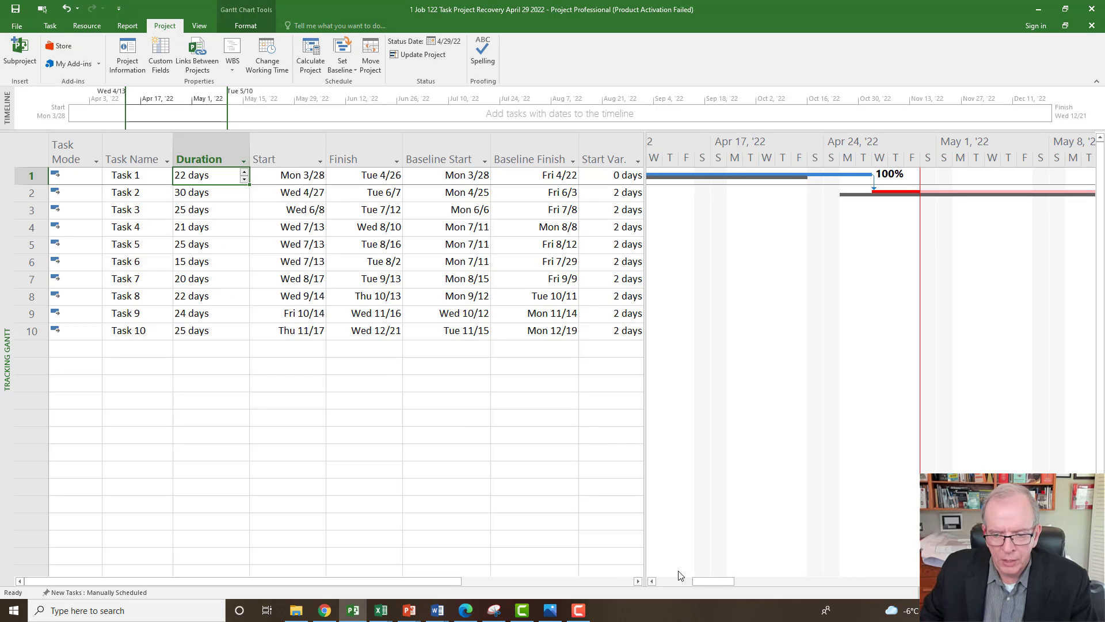
Step: Shorten the duration of Task 3 to 23 days
left_click_drag(703, 582, 739, 583)
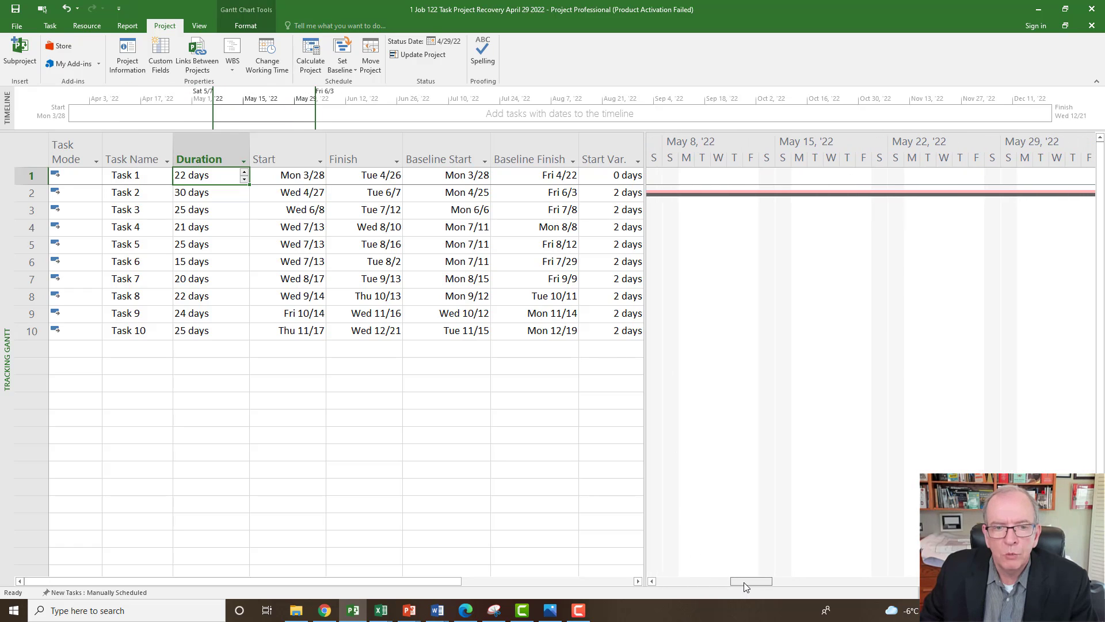
left_click_drag(744, 582, 770, 586)
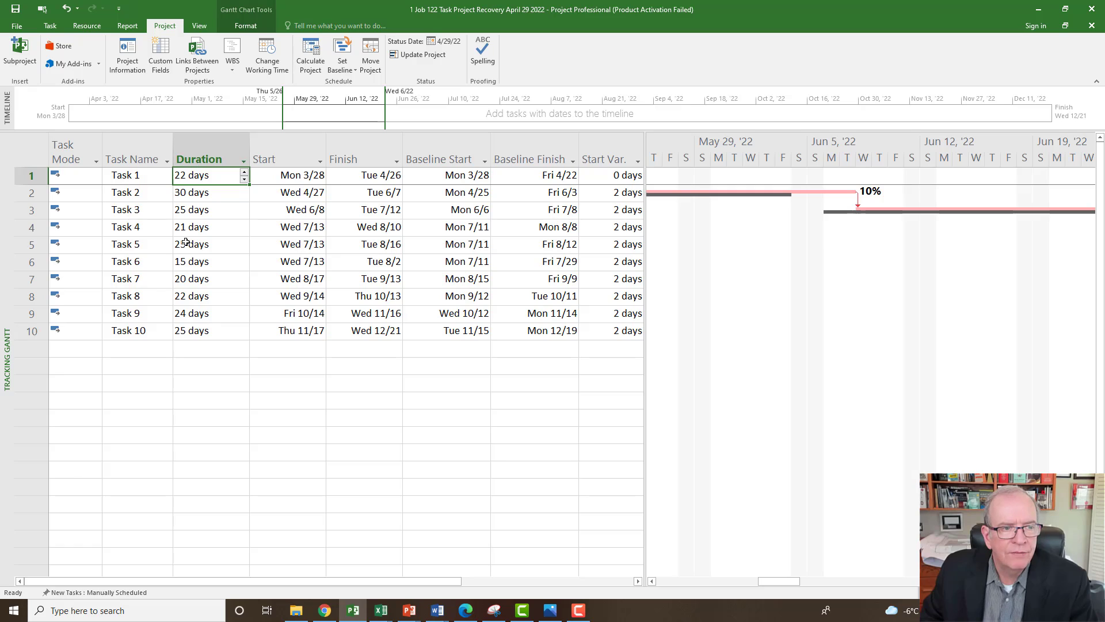
left_click(198, 214)
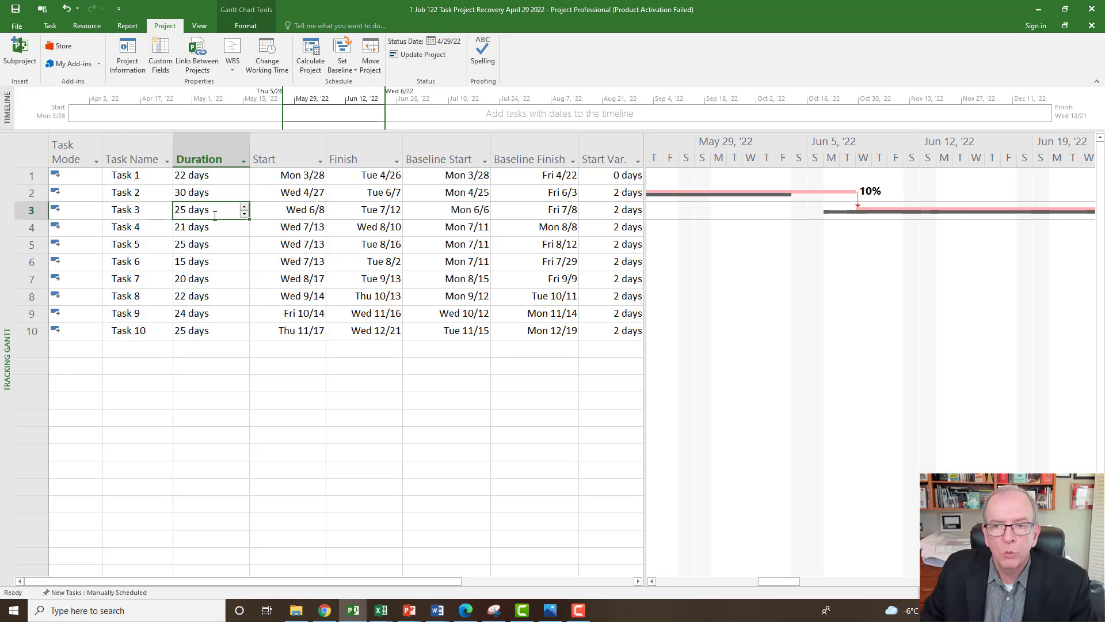
double_click(245, 214)
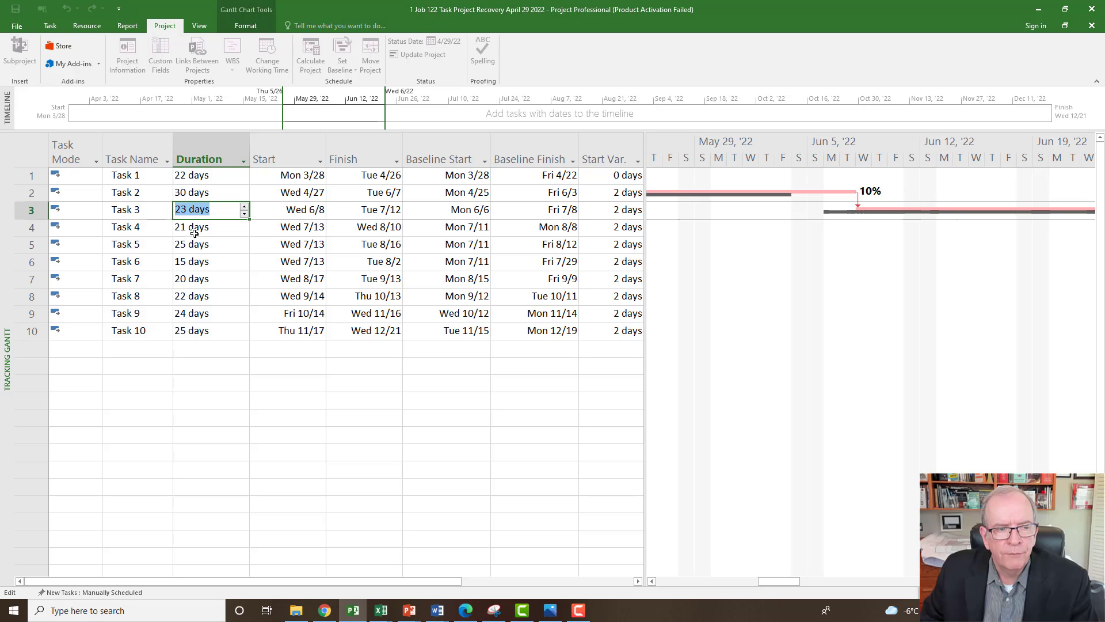
left_click(144, 230)
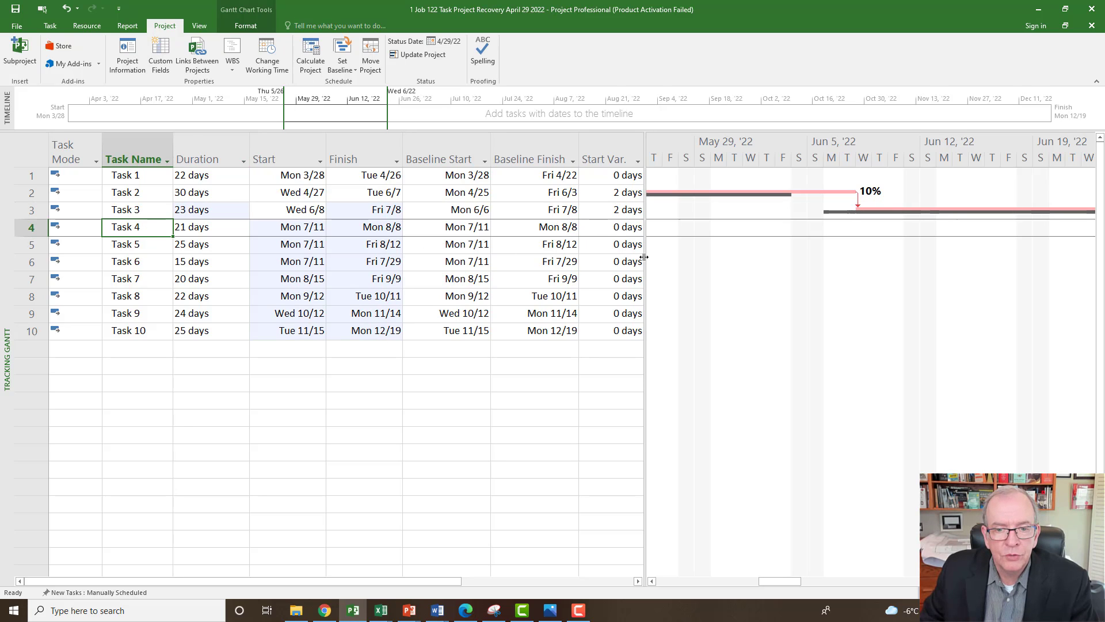
Step: Widen the table to show the full Finish Variance column, check Task 10's finish variance, and save the recovery file
left_click_drag(644, 257, 704, 259)
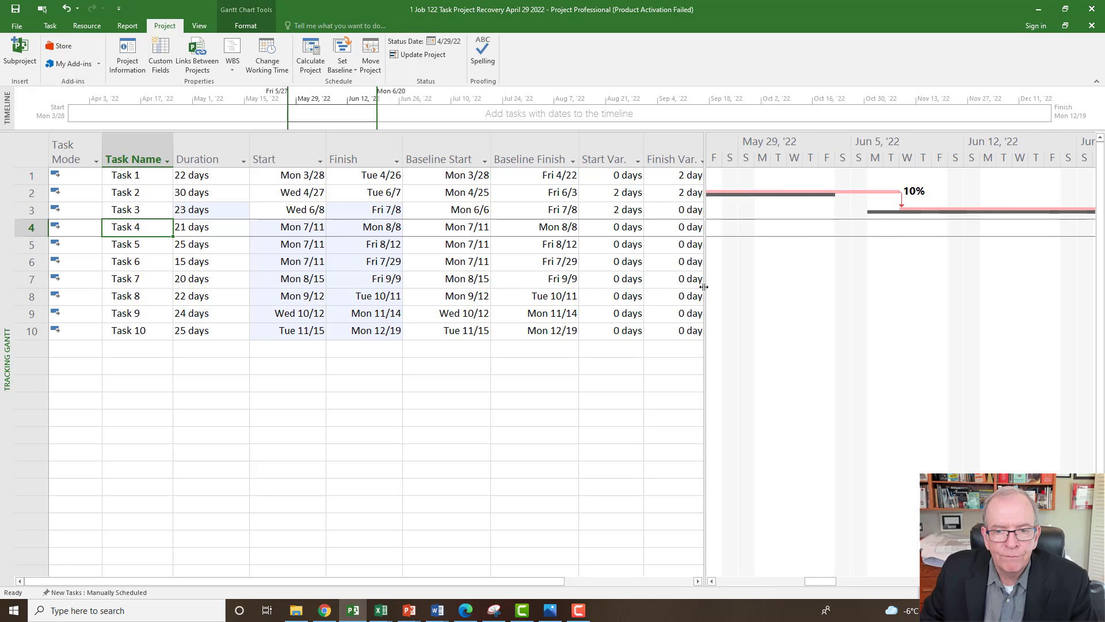
left_click_drag(704, 286, 709, 287)
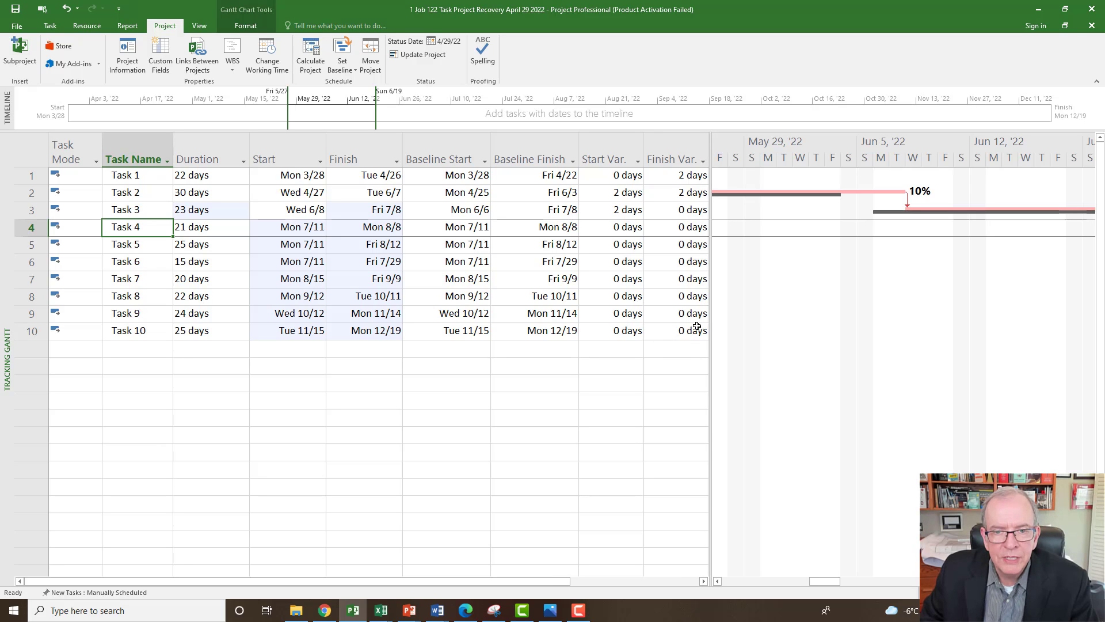
left_click(678, 335)
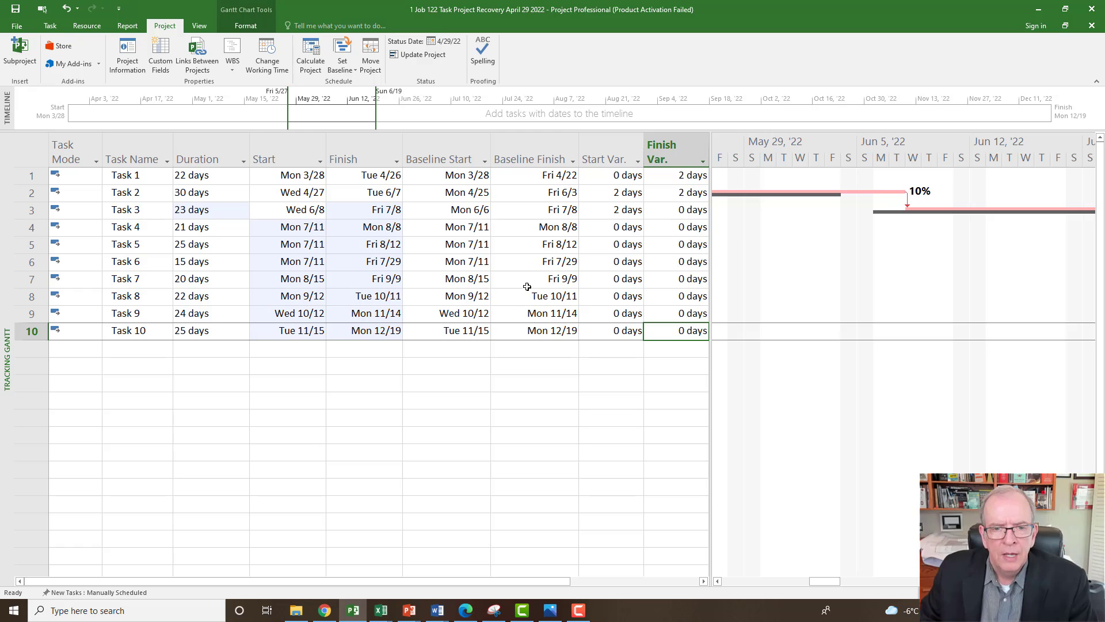
left_click(14, 13)
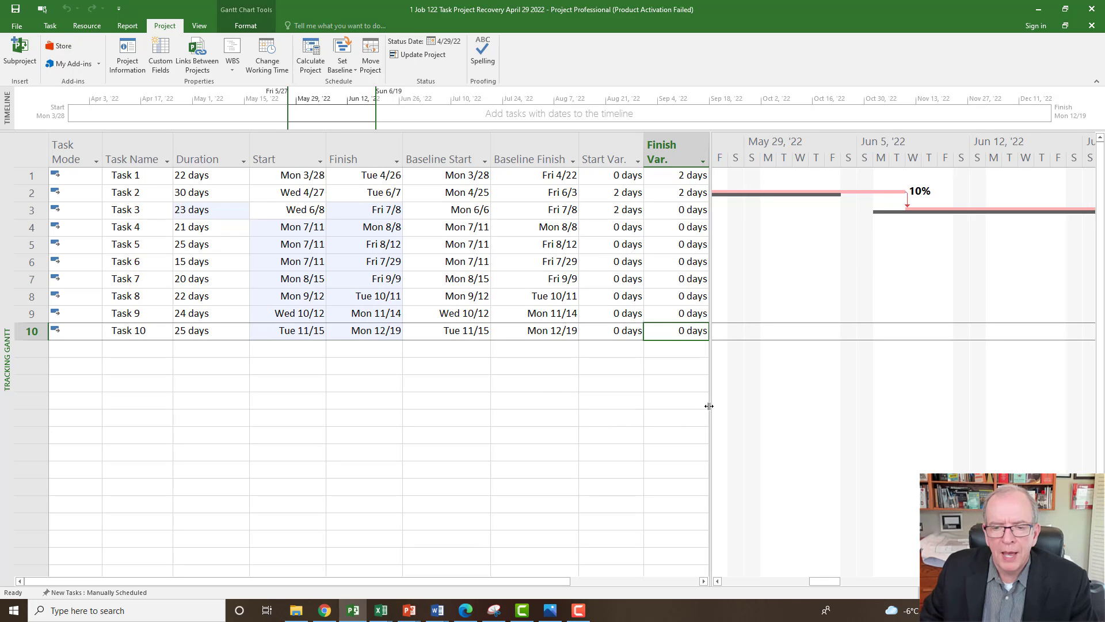
Step: Set the project's status date to Friday, May 27, 2022 in Project Information and check the status line on the Gantt chart
left_click_drag(709, 404, 542, 405)
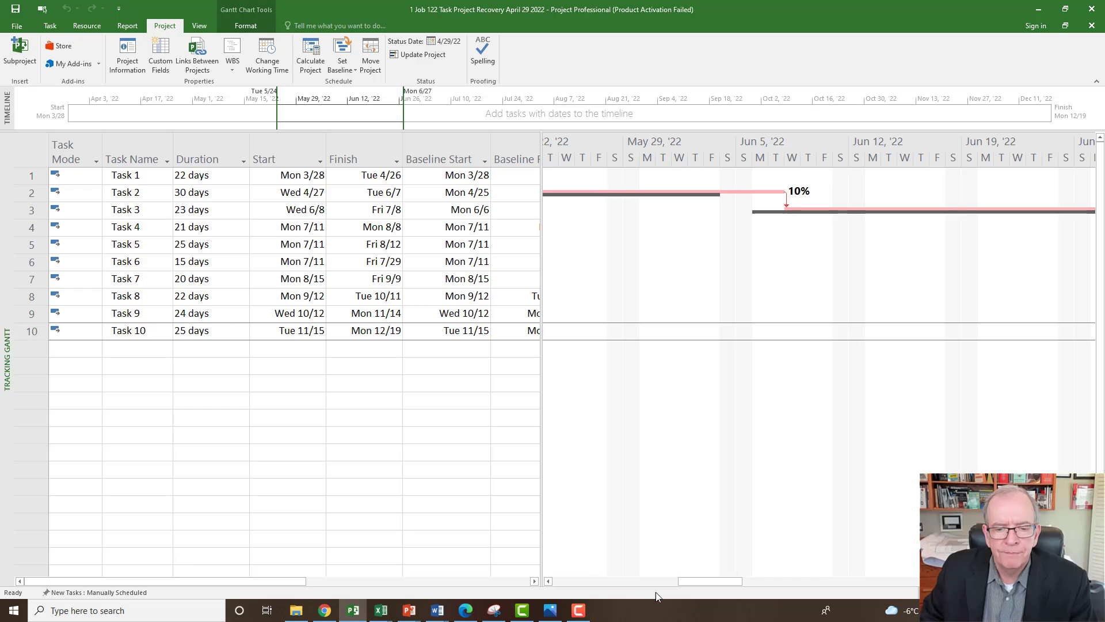
left_click_drag(720, 578, 663, 581)
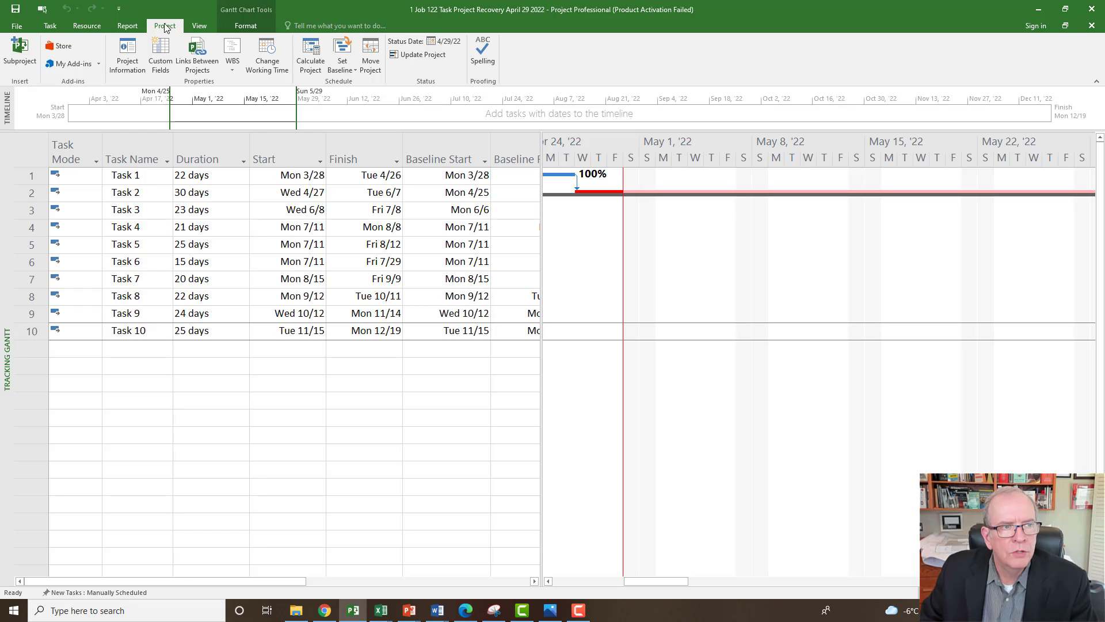
left_click(131, 65)
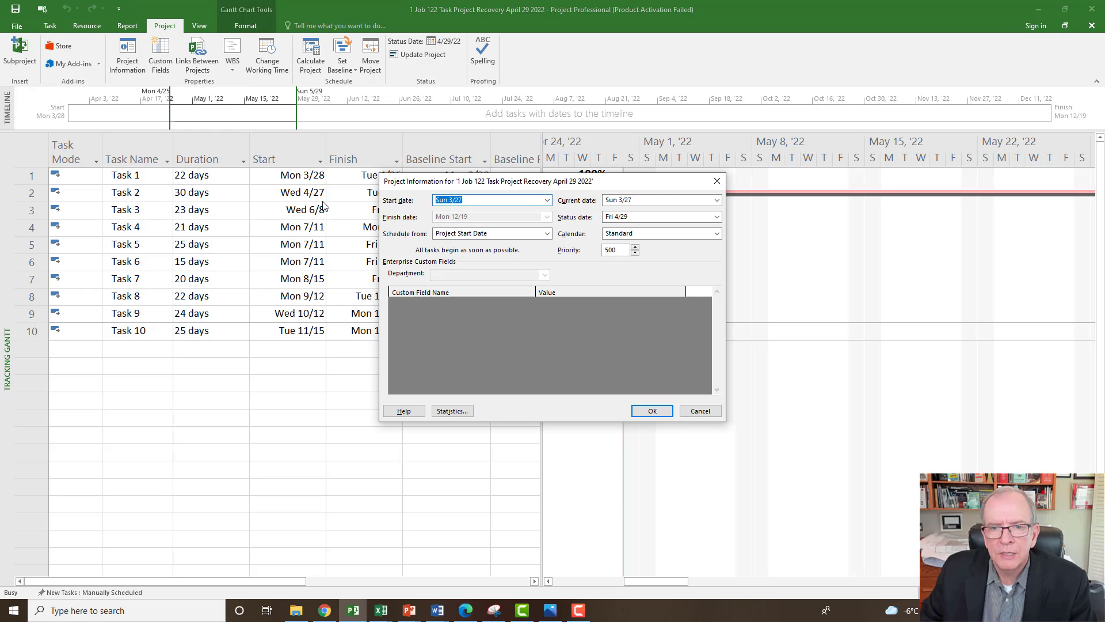
left_click(717, 217)
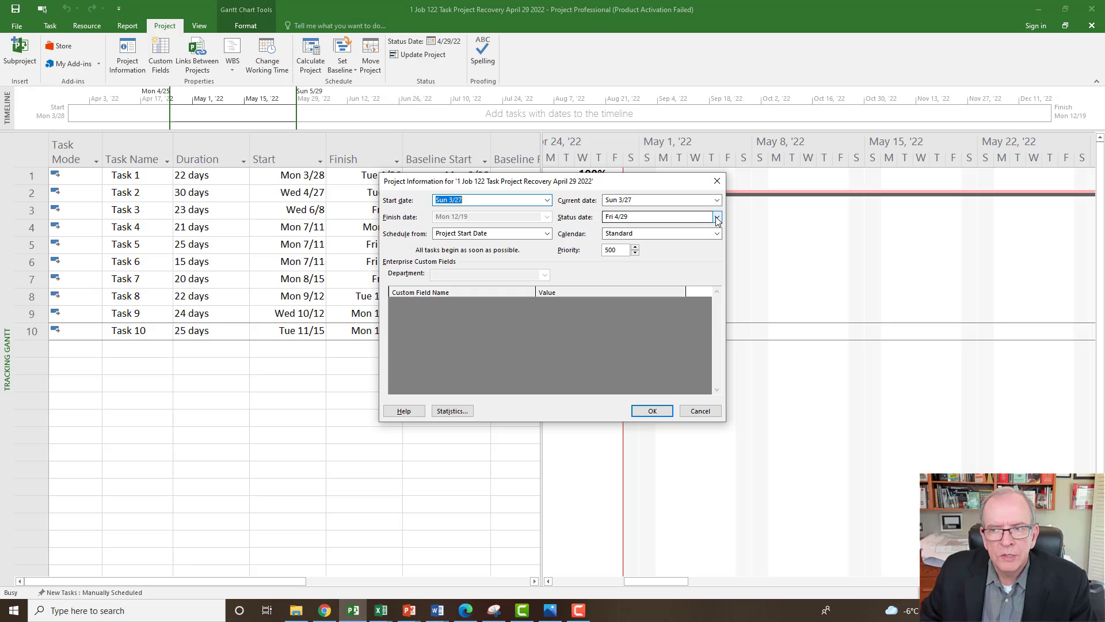
left_click(715, 229)
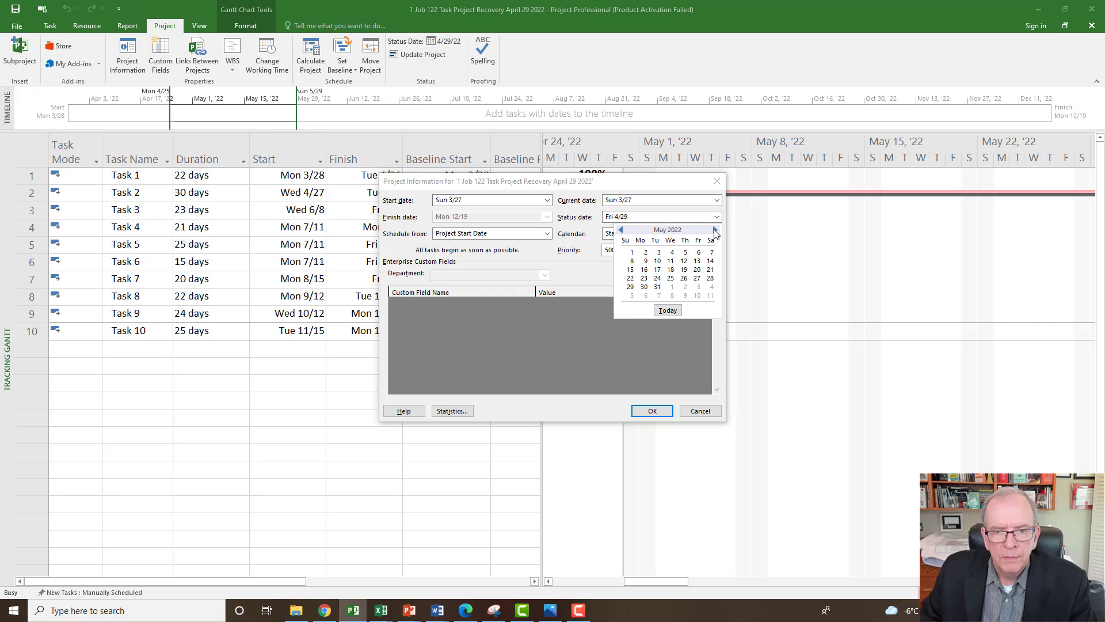
left_click(697, 278)
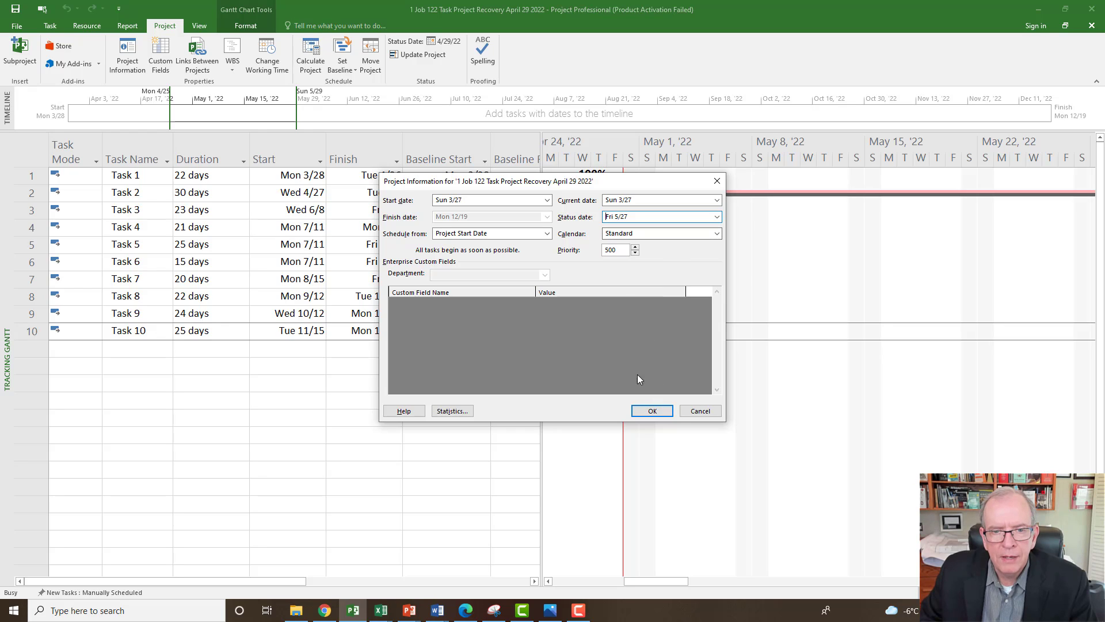
left_click(651, 410)
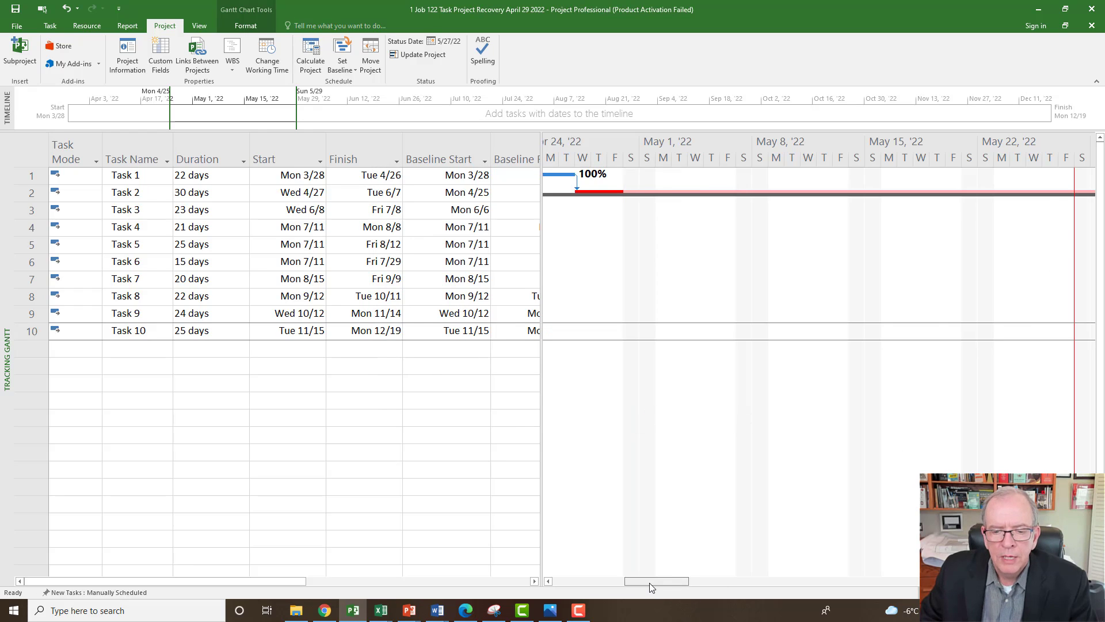
left_click_drag(649, 582, 685, 582)
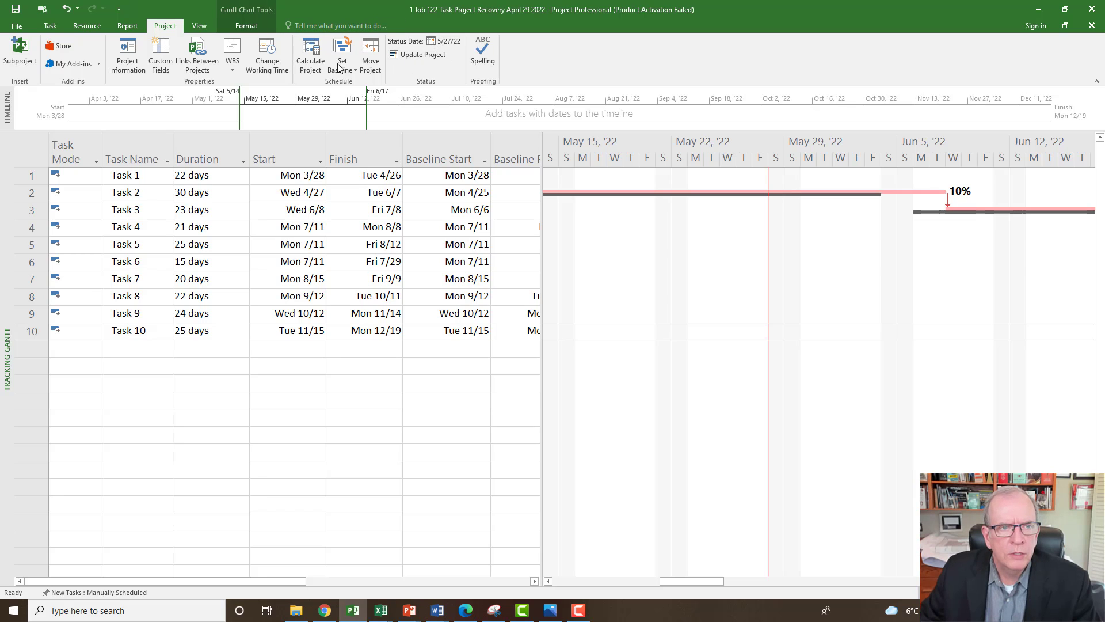
Step: Start saving a copy of the recovery schedule in the Lesson 11 Task Project Protocol Folder, changing the file name's leading number to 2
left_click(18, 27)
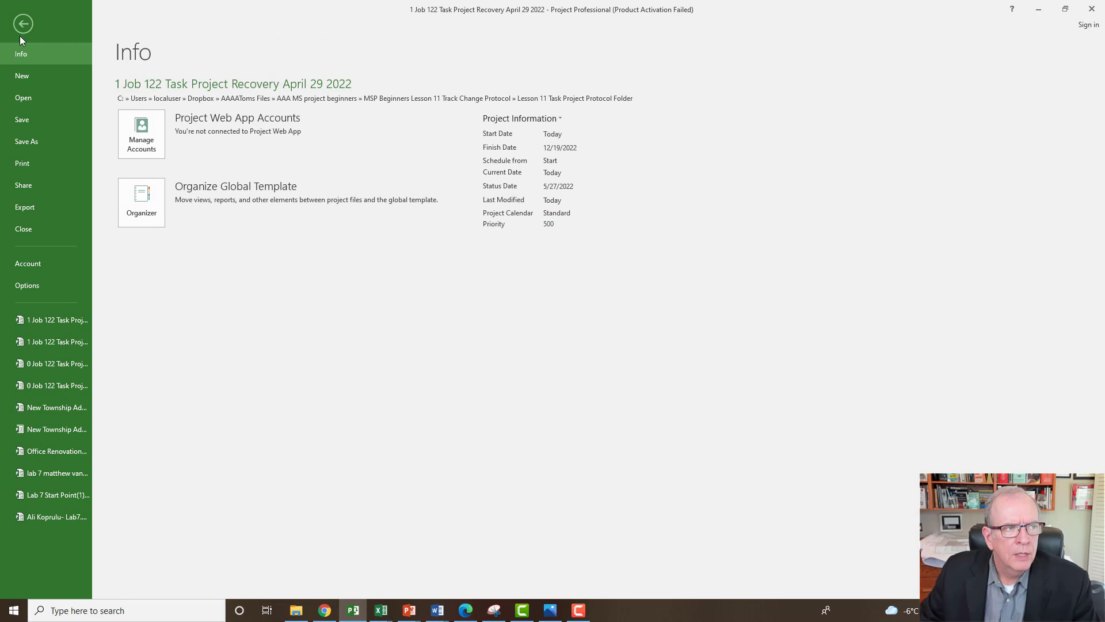
left_click(32, 142)
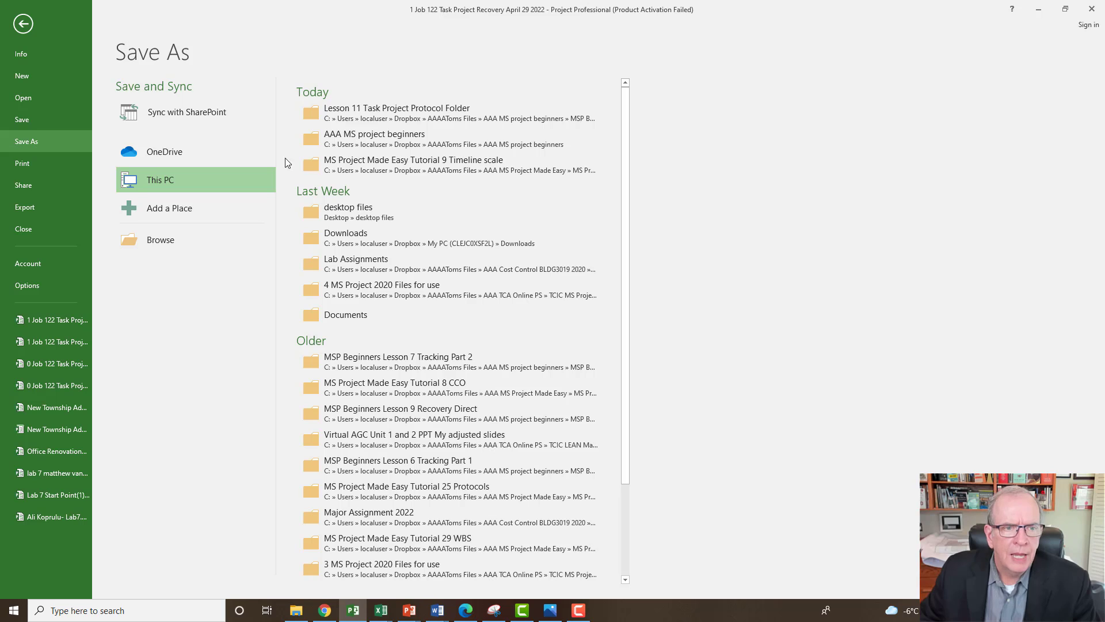
left_click(429, 114)
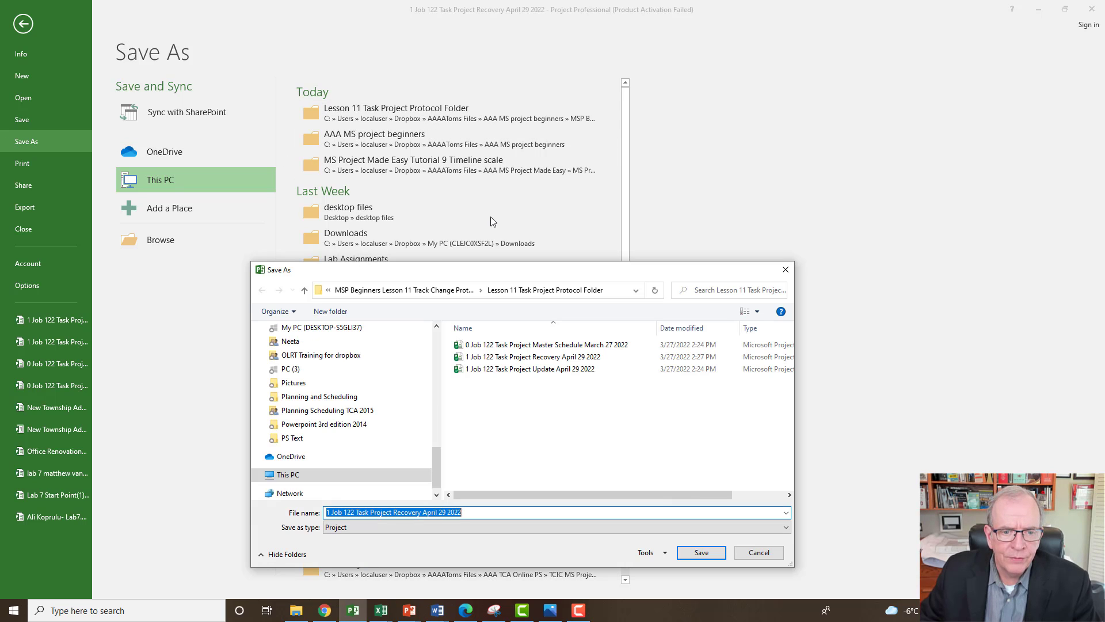
left_click(331, 511)
key("BackSpace")
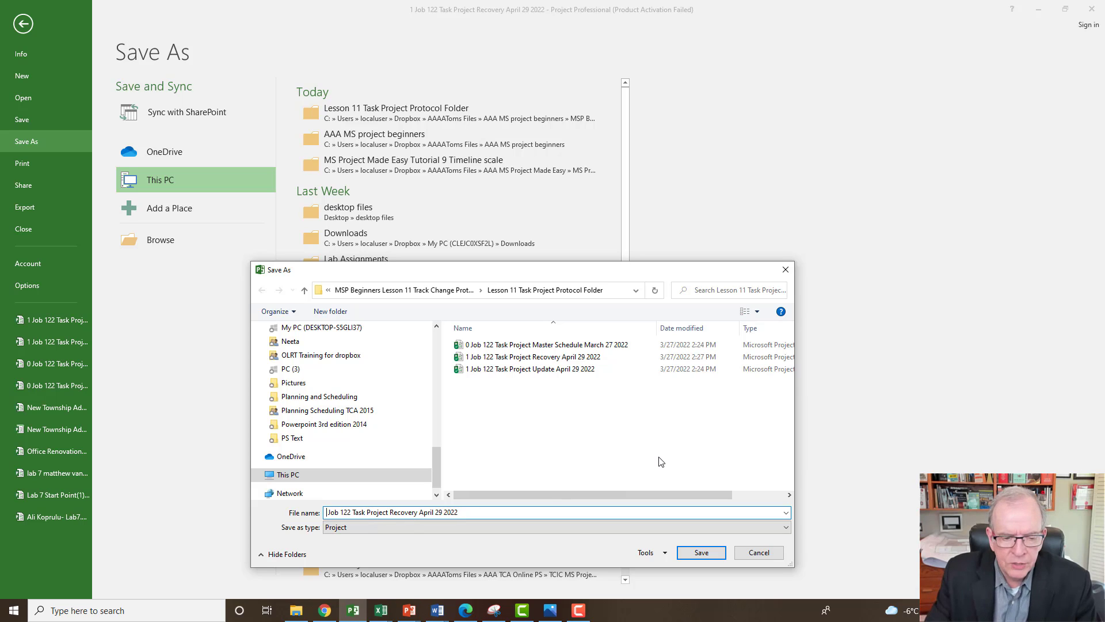
type("2")
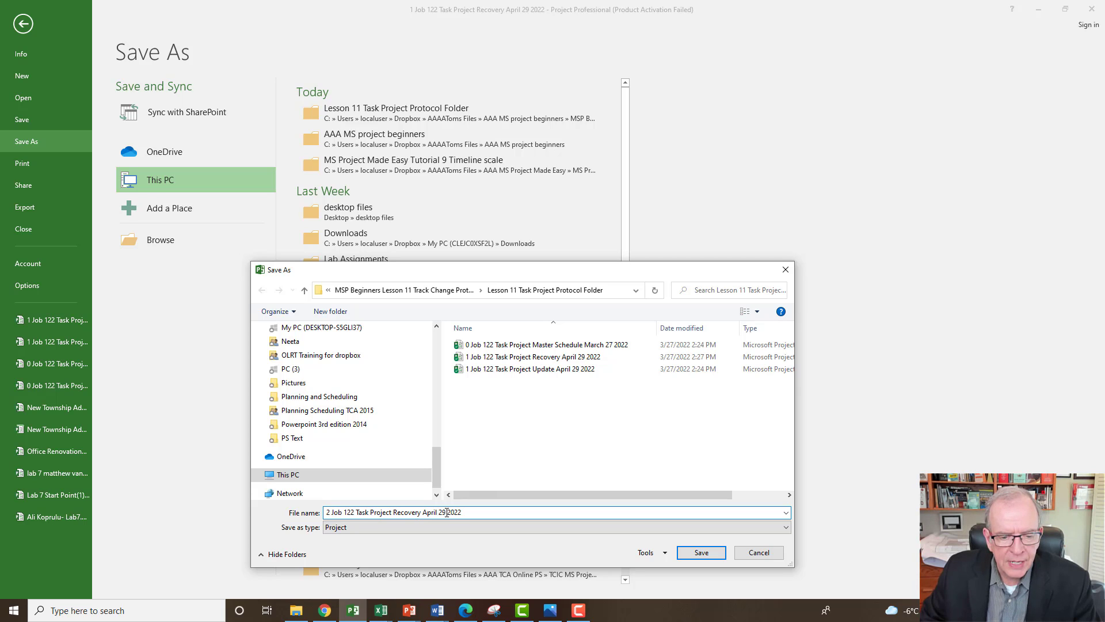
Step: Save the schedule copy under the file name "2 Job 122 Task Project Update May 27 2022"
key("BackSpace")
key("BackSpace")
key("BackSpace")
key("BackSpace")
key("BackSpace")
key("BackSpace")
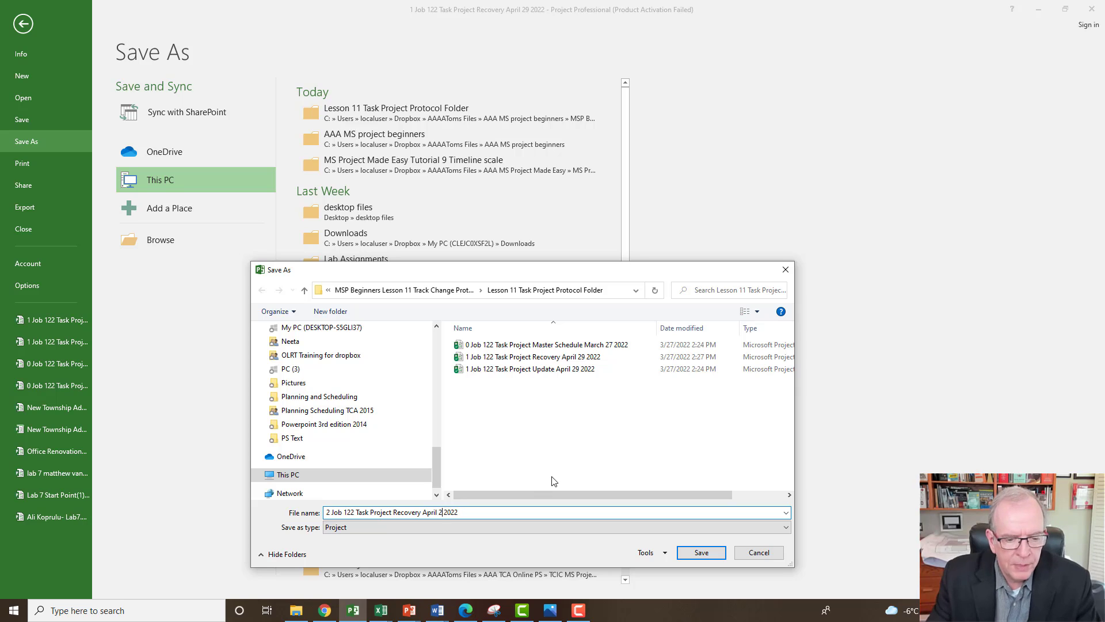
key("BackSpace")
key("BackSpace")
key("BackSpace")
key("BackSpace")
key("BackSpace")
key("BackSpace")
key("BackSpace")
key("BackSpace")
key("BackSpace")
key("BackSpace")
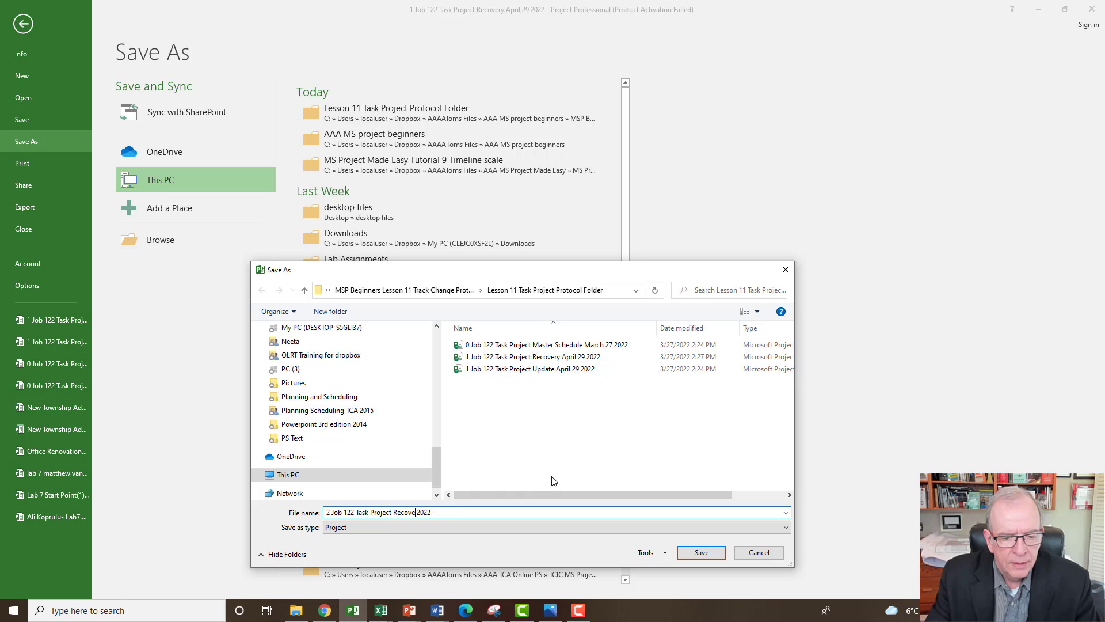
key("BackSpace")
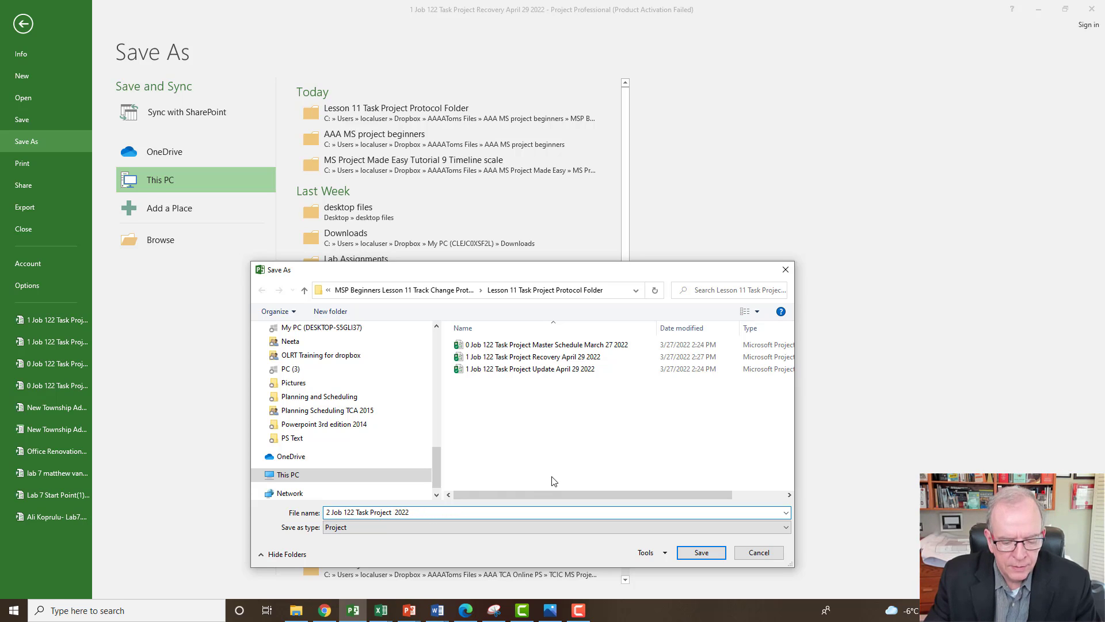
type("Update")
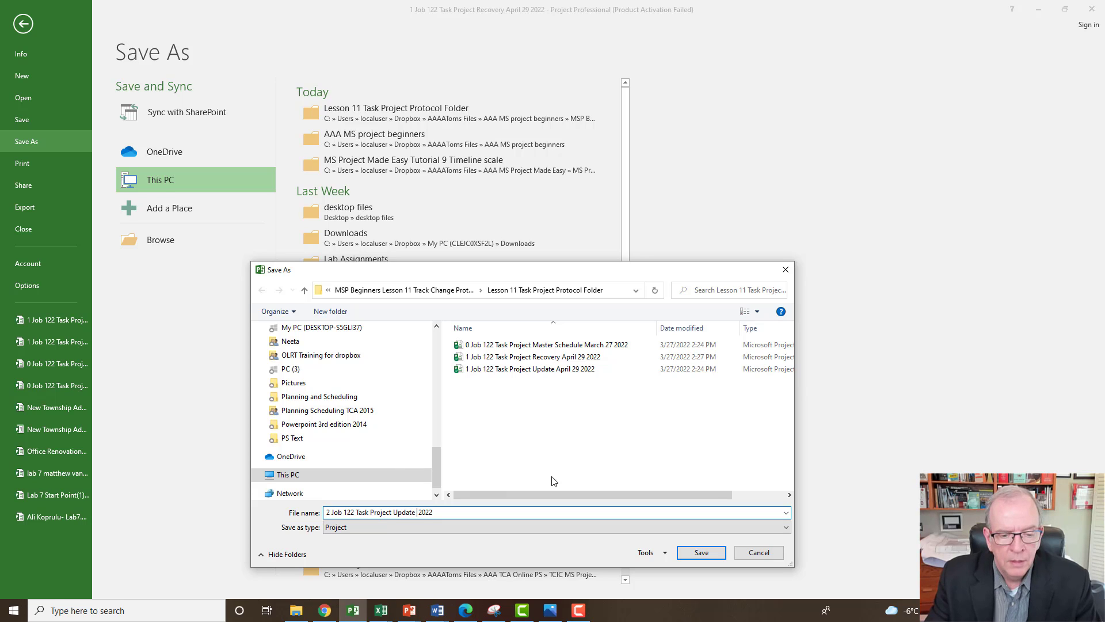
type(" May 27")
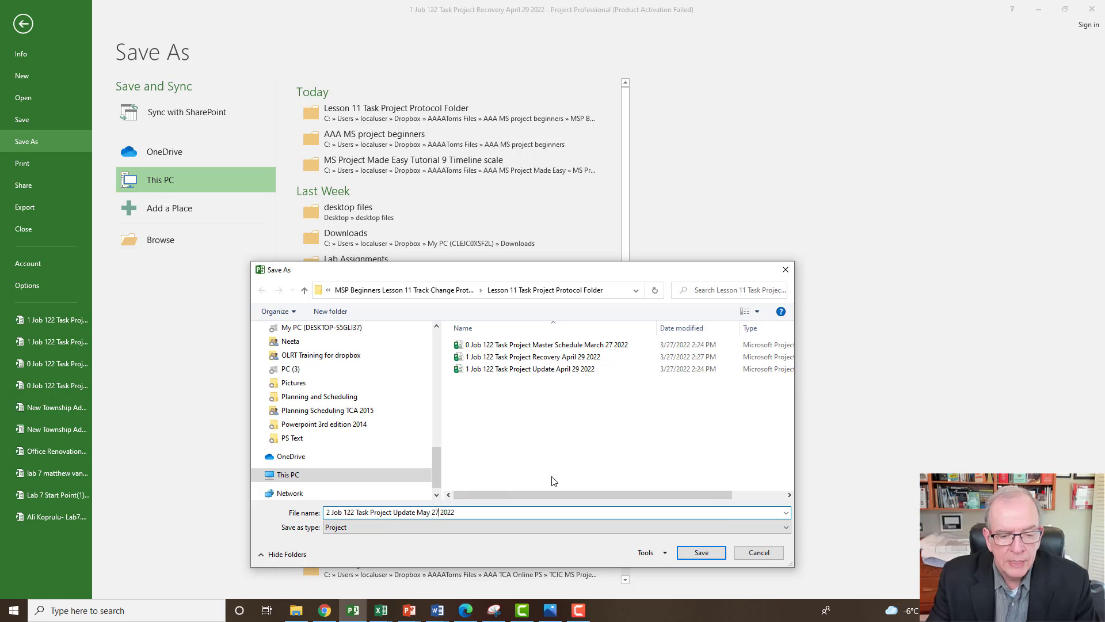
left_click(712, 557)
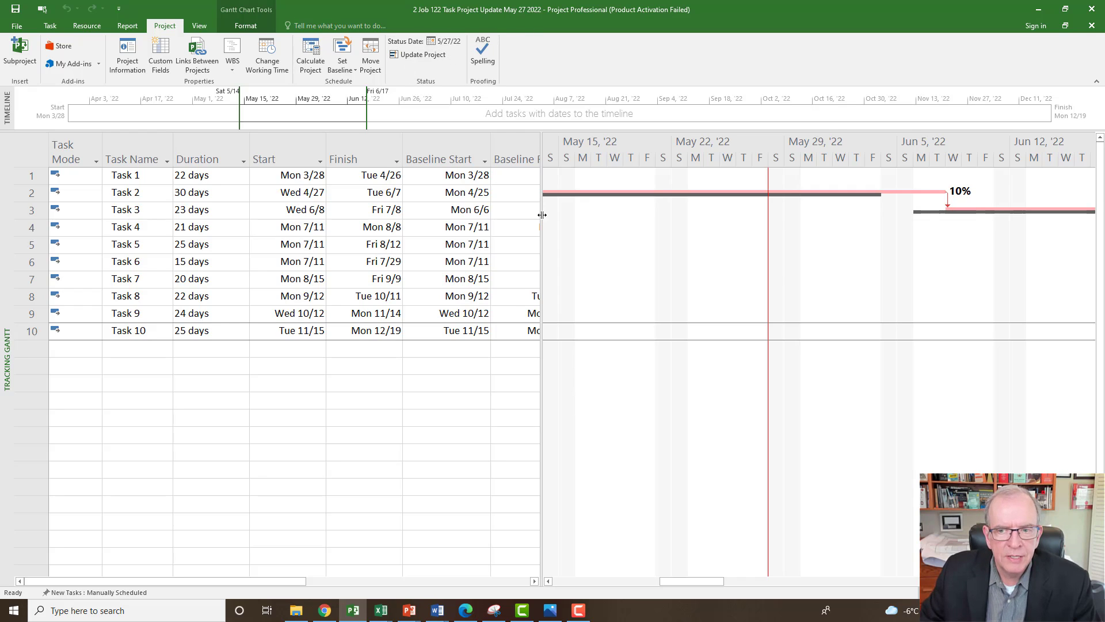
Step: Draw a vertical line on the Gantt chart at April 29, from the Task 1 row to below Task 10
left_click_drag(686, 584, 652, 585)
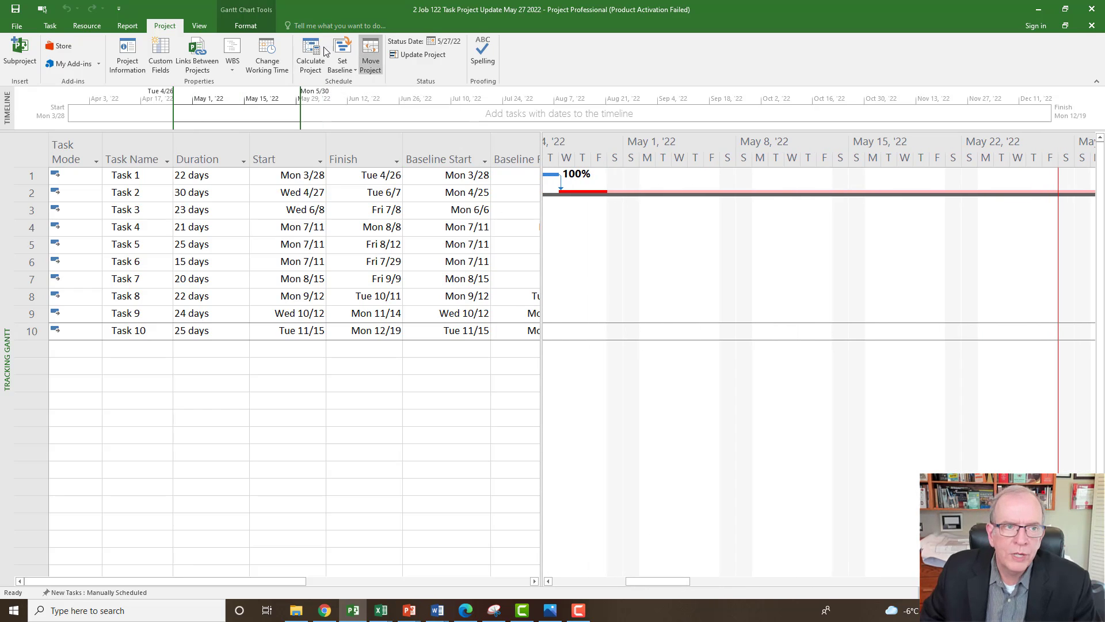
left_click(247, 26)
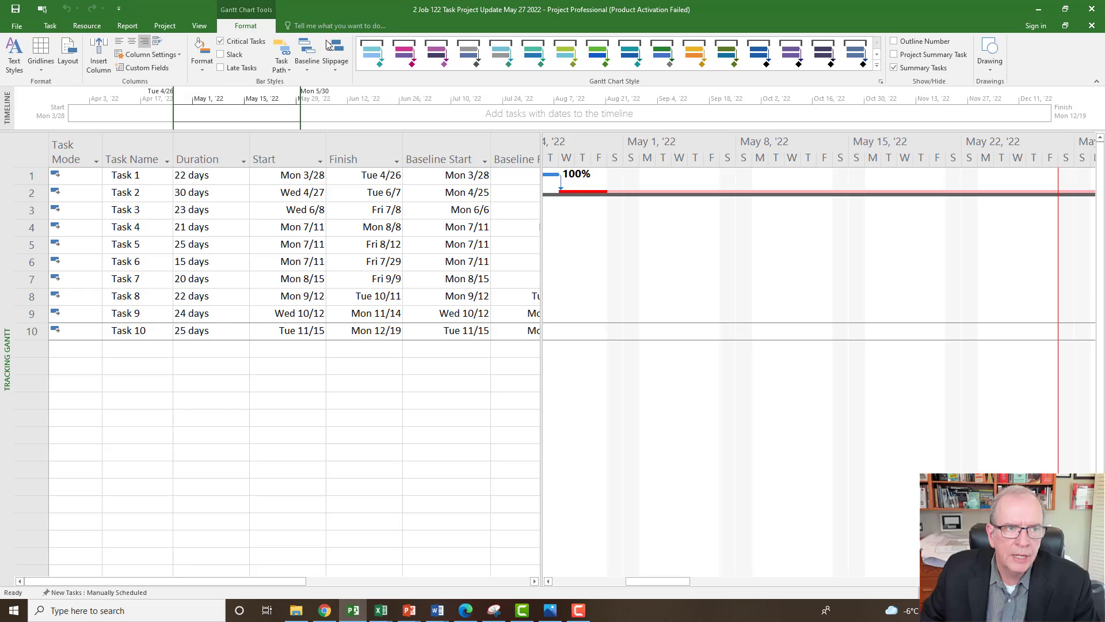
left_click(991, 73)
left_click(1005, 150)
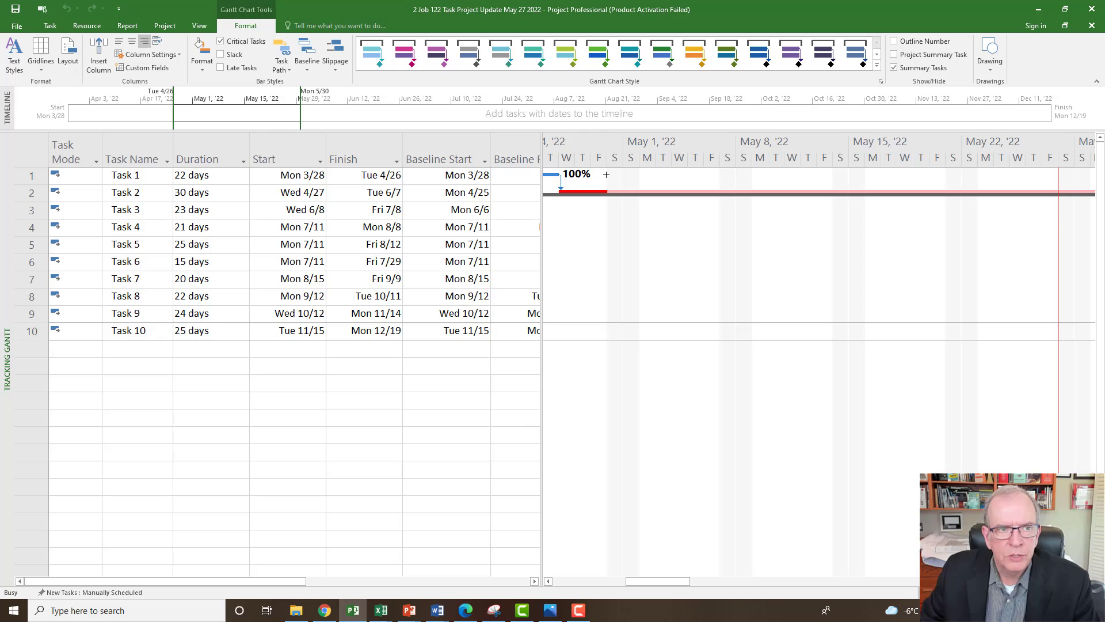
mouse_move(606, 176)
left_mouse_down()
mouse_move(593, 257)
mouse_move(605, 367)
left_mouse_up()
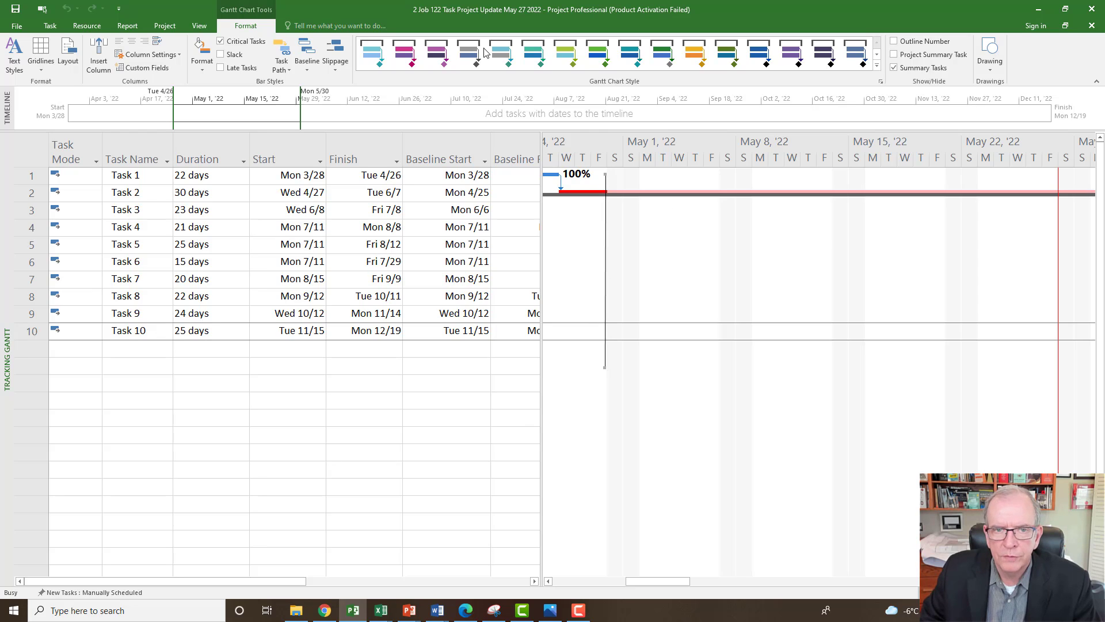
Step: Draw a horizontal arrow from the May 27 status line back to the April 29 line, and delete both the arrow and the line
left_click(997, 70)
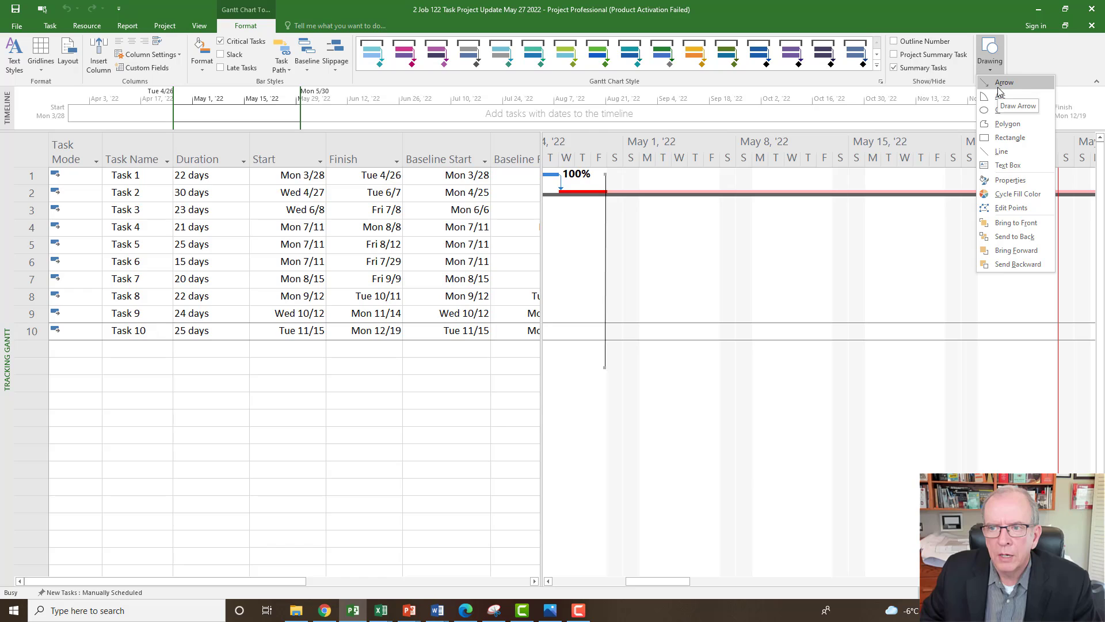
left_click(1003, 82)
left_click_drag(1056, 299, 606, 300)
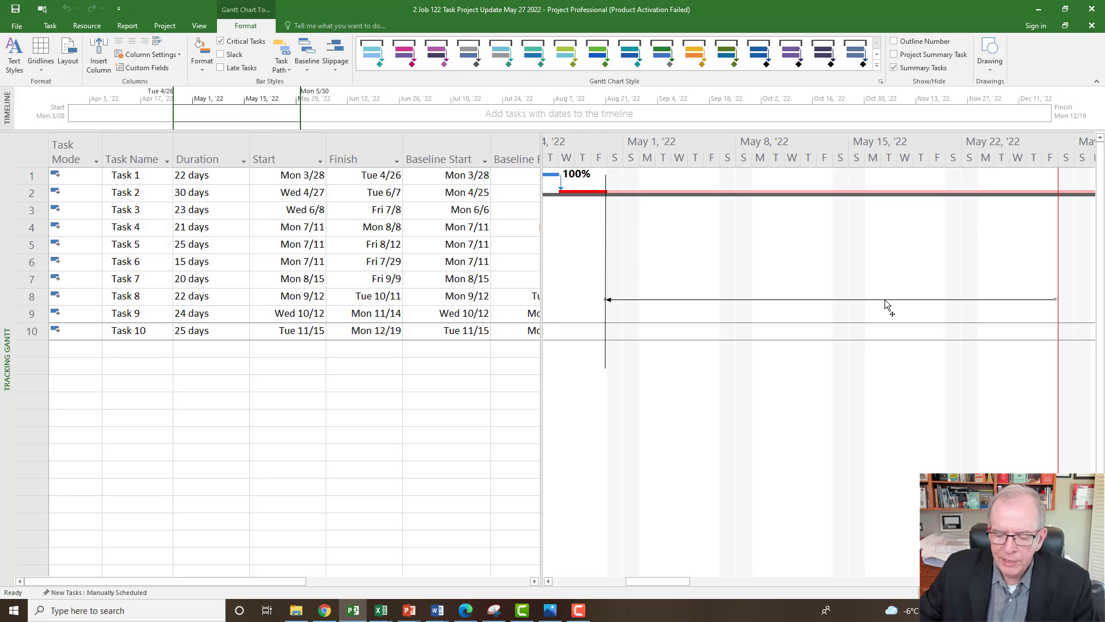
key("Delete")
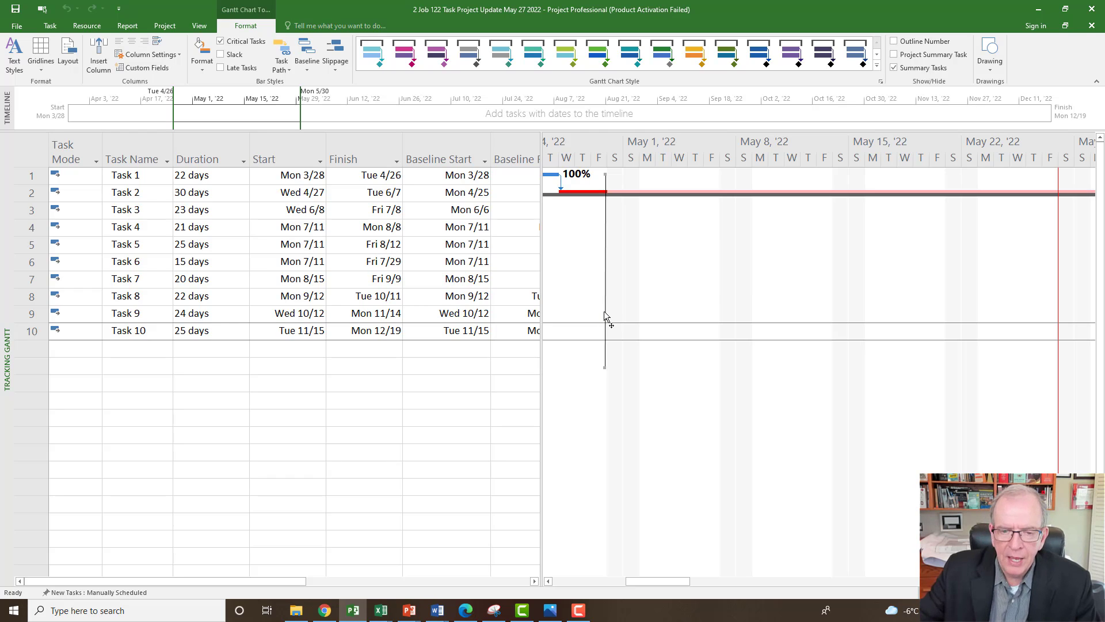
key("Delete")
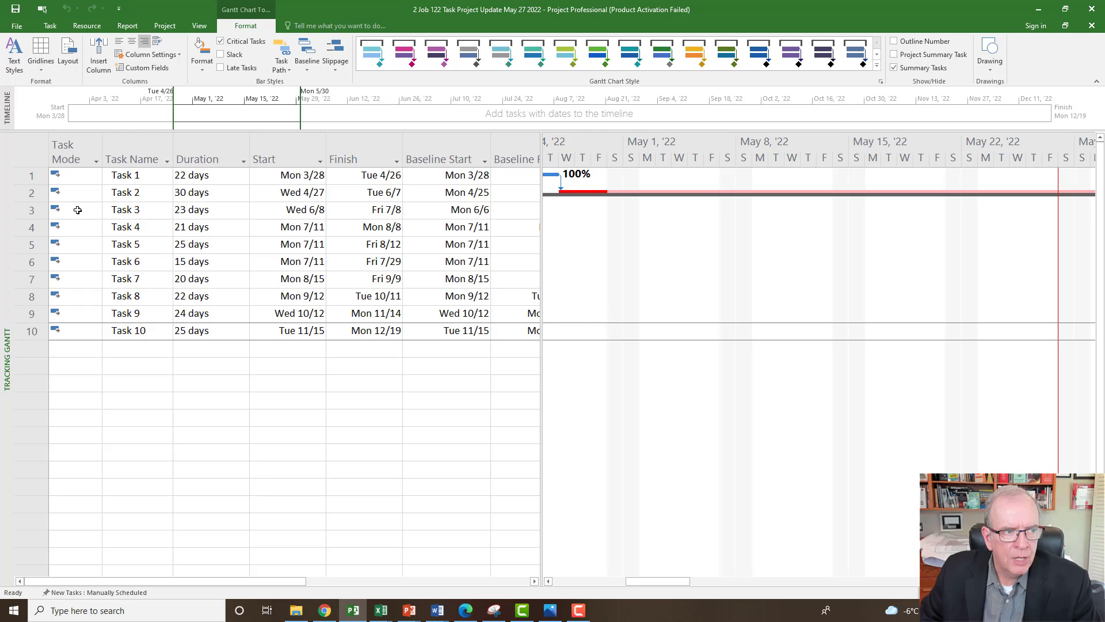
Step: Switch the task table to the Tracking table and select all tasks
left_click(36, 149)
right_click(36, 149)
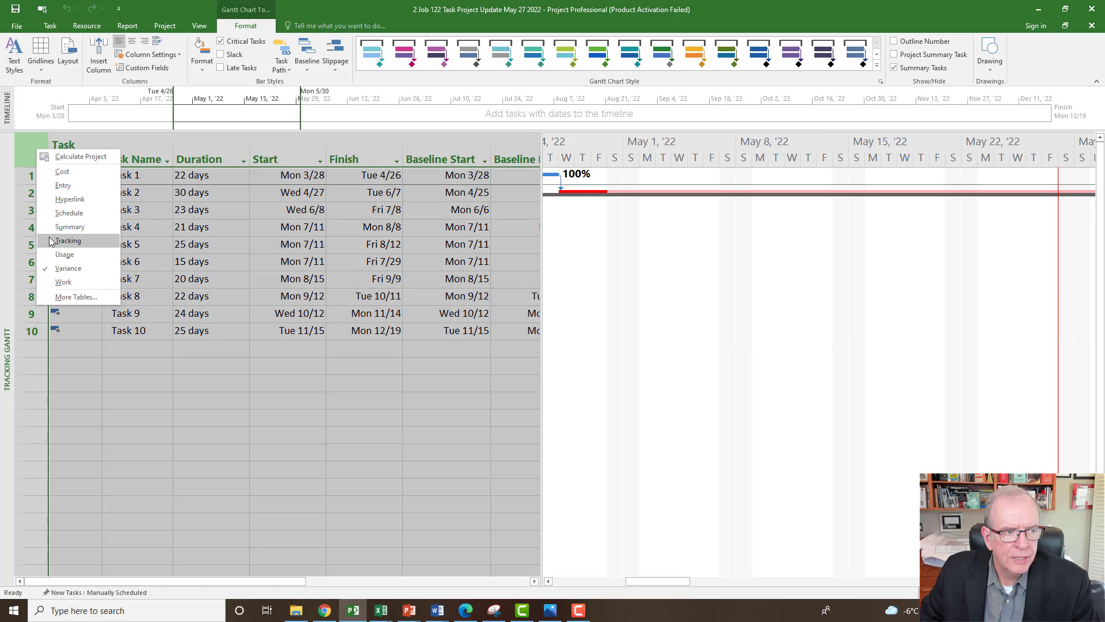
left_click(39, 220)
left_click(31, 143)
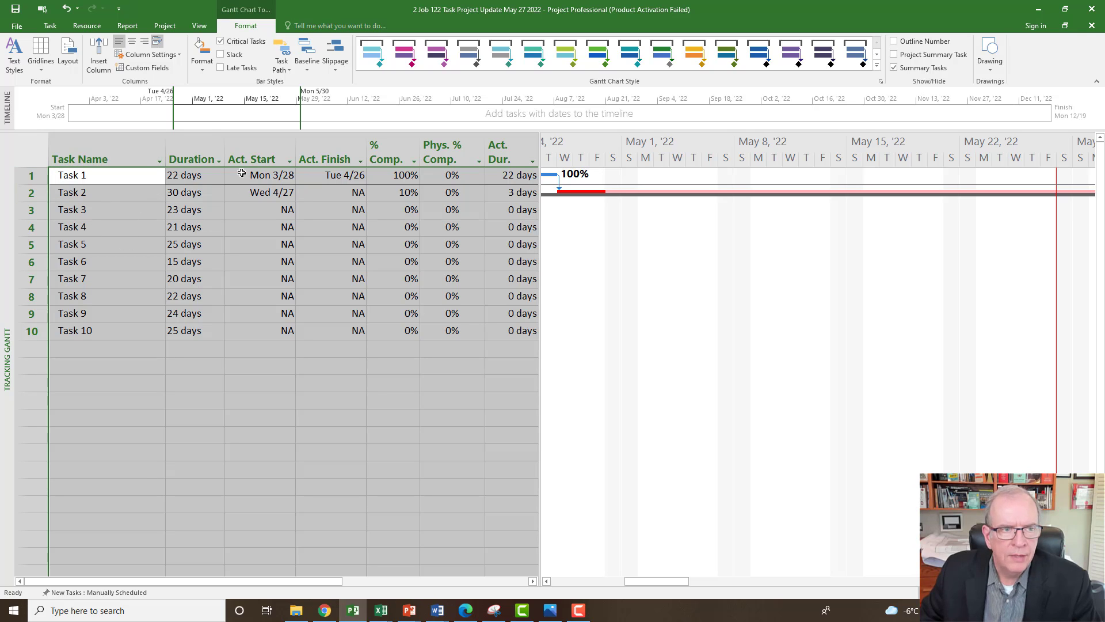
Step: Set the Gantt chart timescale to Months and check Task 2's baseline dates against the status line
left_click(50, 25)
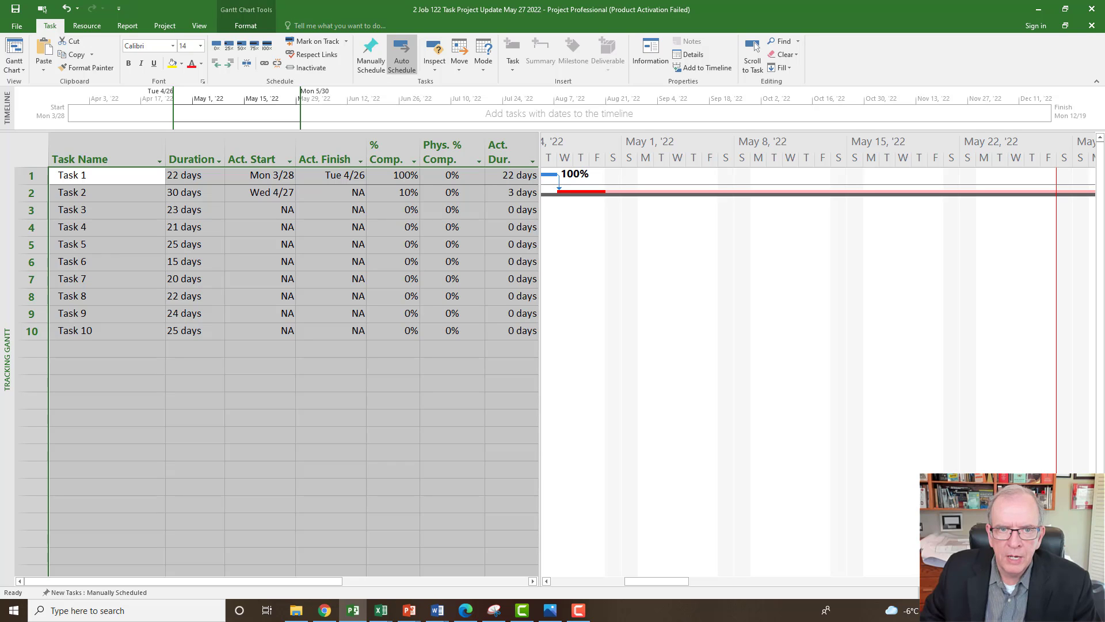
left_click(242, 28)
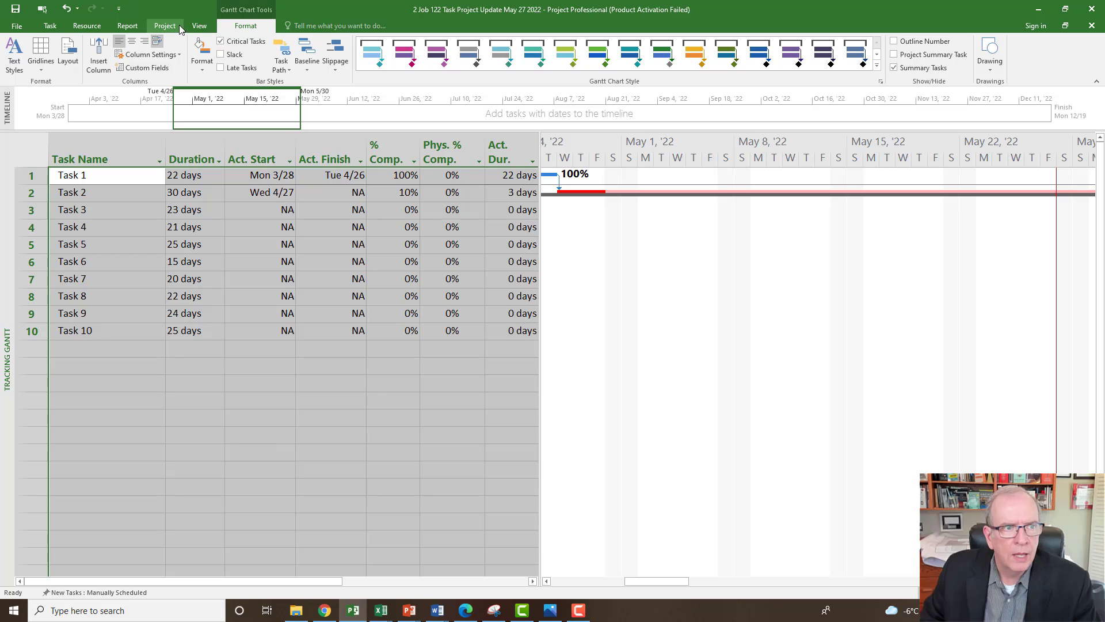
left_click(199, 26)
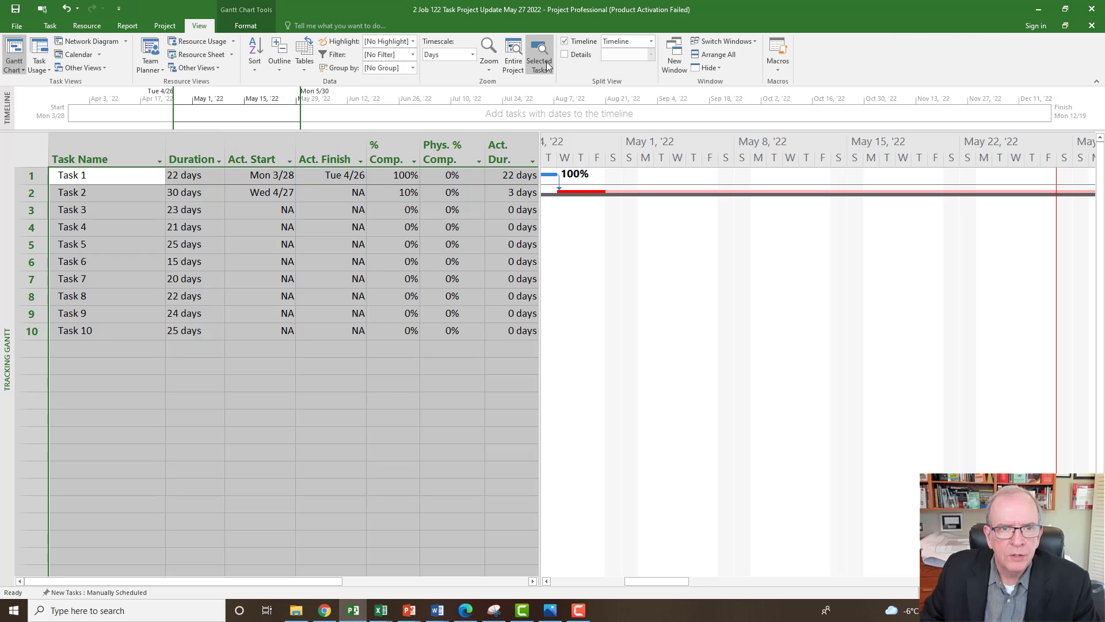
left_click(473, 54)
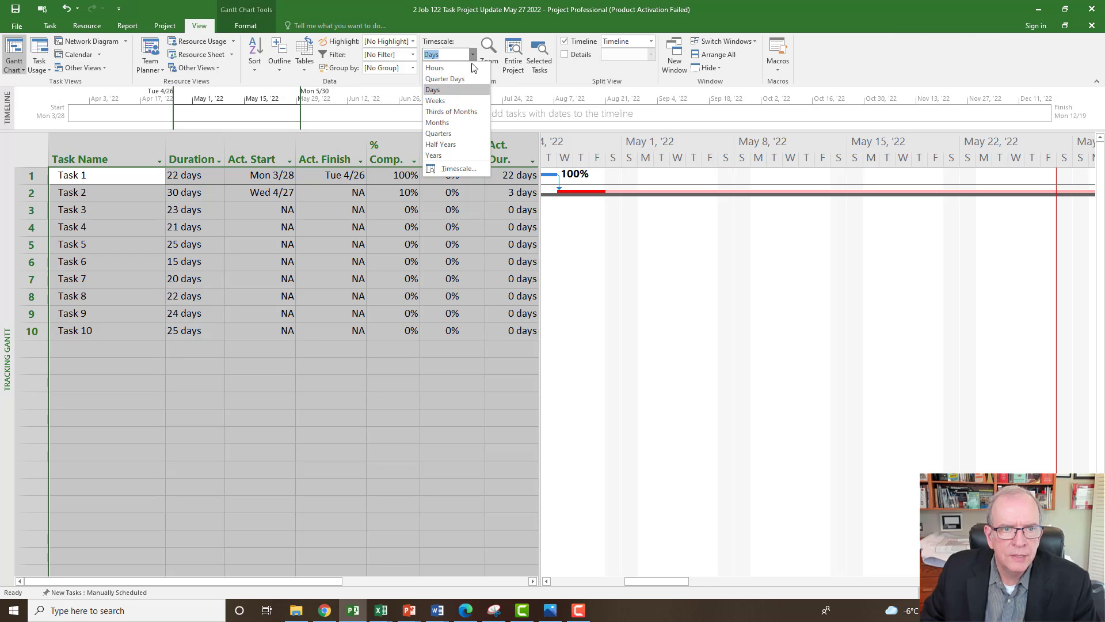
left_click(451, 122)
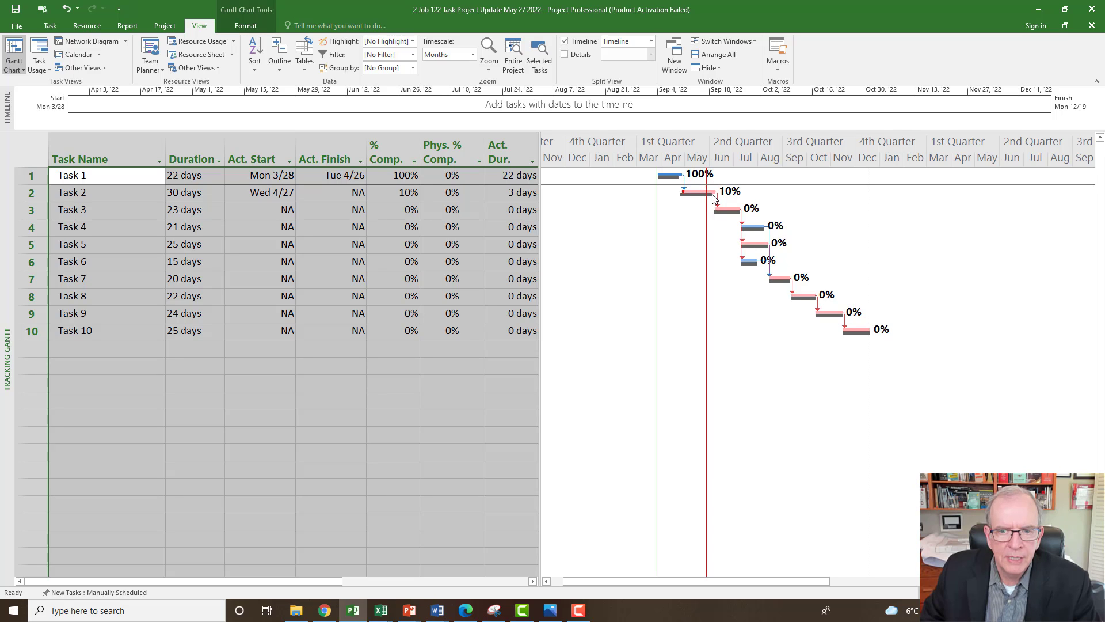
mouse_move(714, 198)
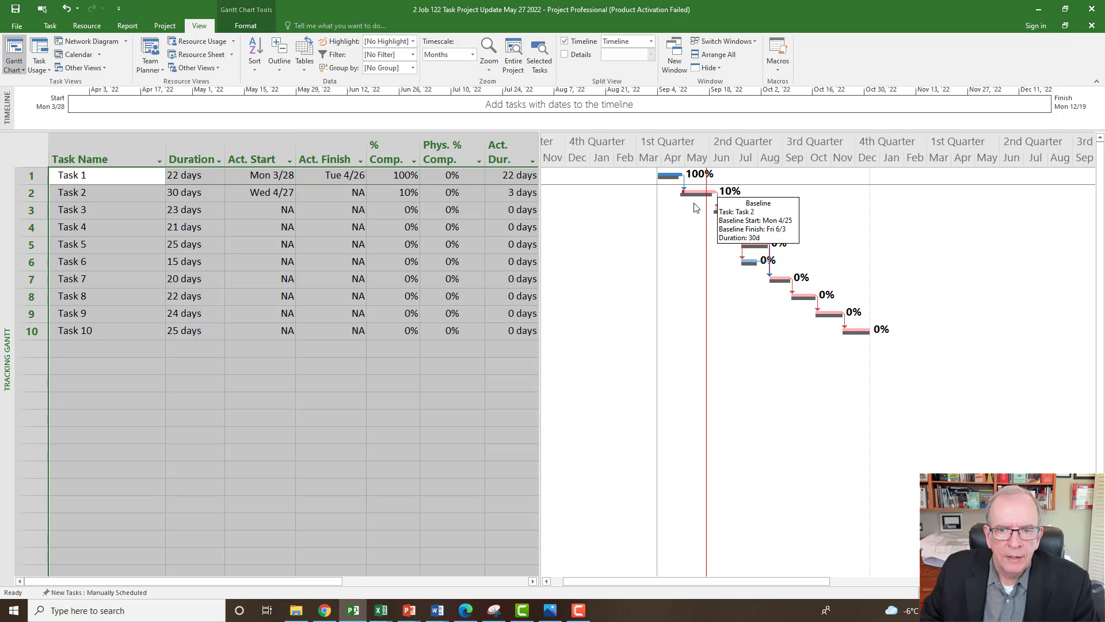
left_click(396, 399)
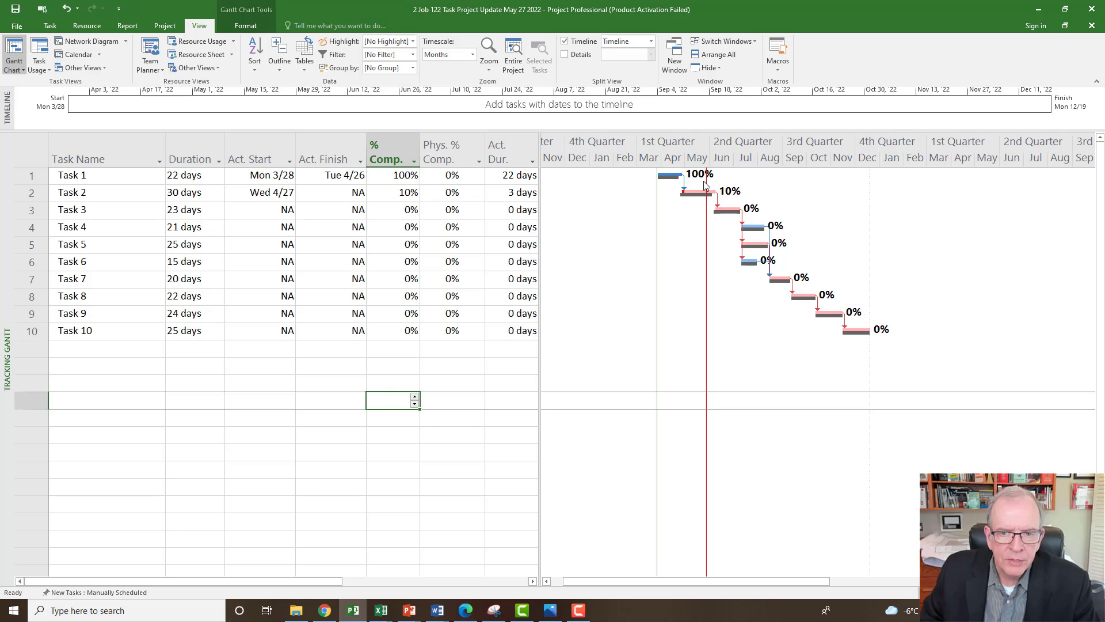
Step: Select all tasks and mark them on track for the May 27 status date
left_click(37, 153)
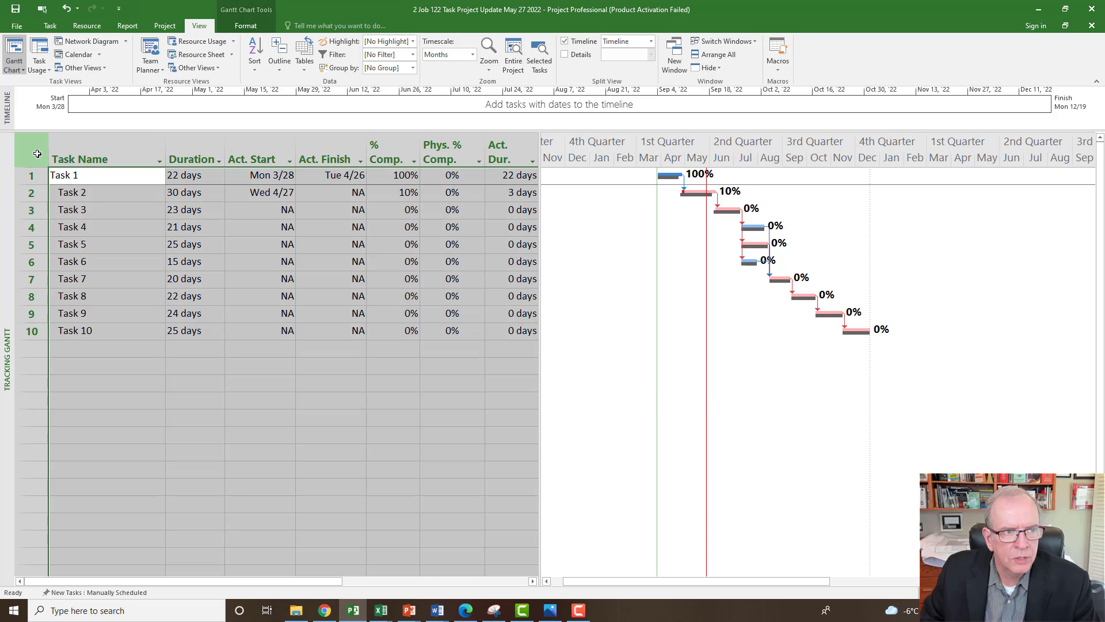
left_click(51, 27)
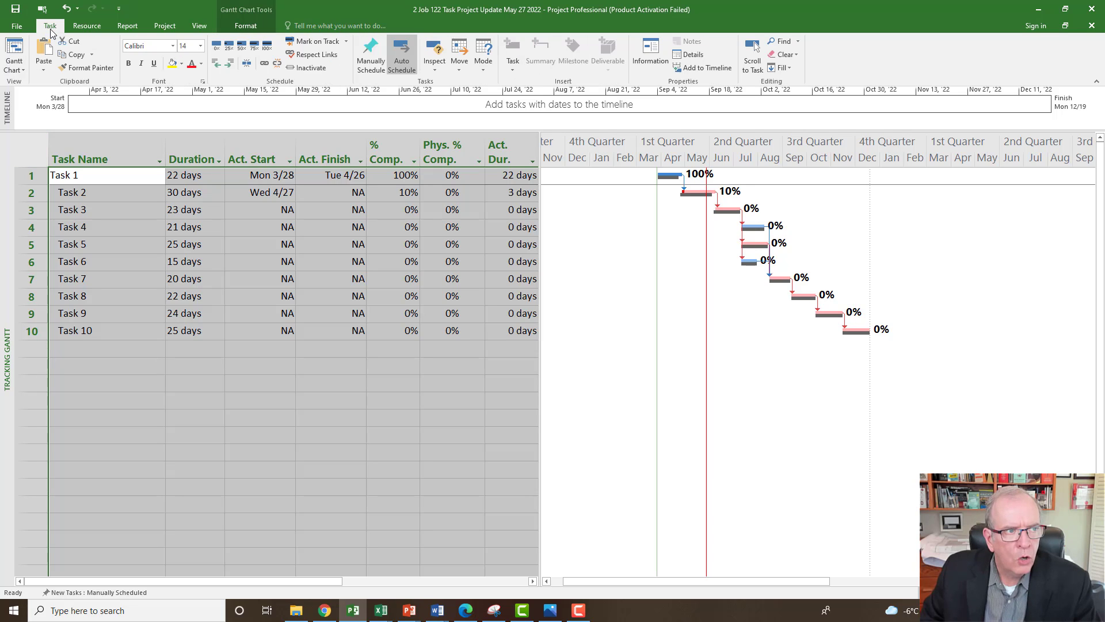
left_click(300, 45)
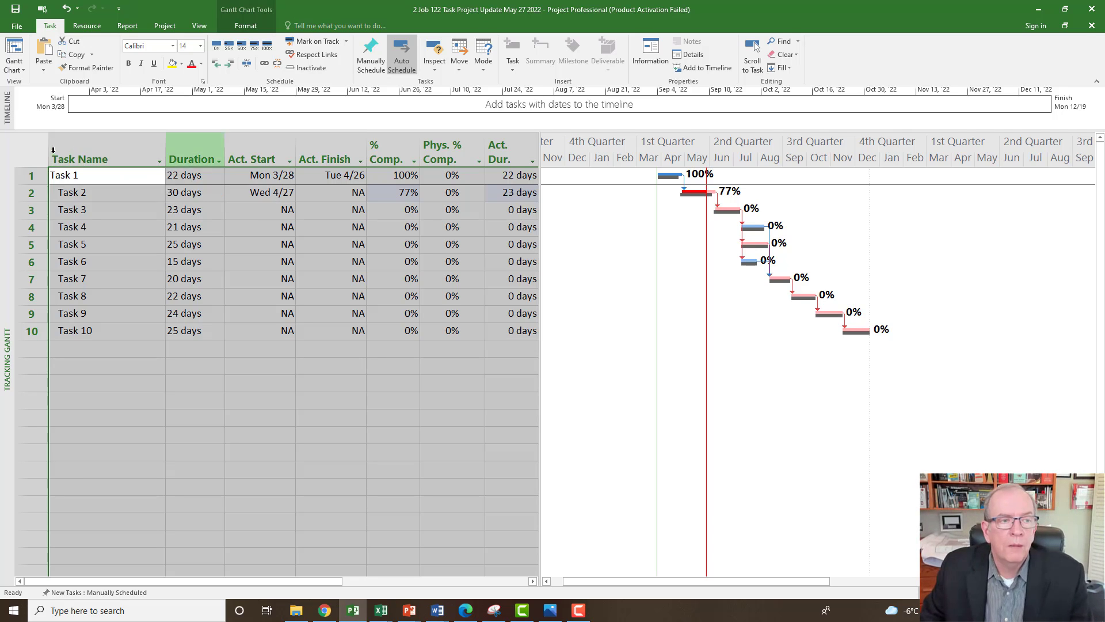
Step: Switch the task table to the Variance table and widen it to show the Start and Finish Variance columns
left_click(25, 141)
right_click(25, 141)
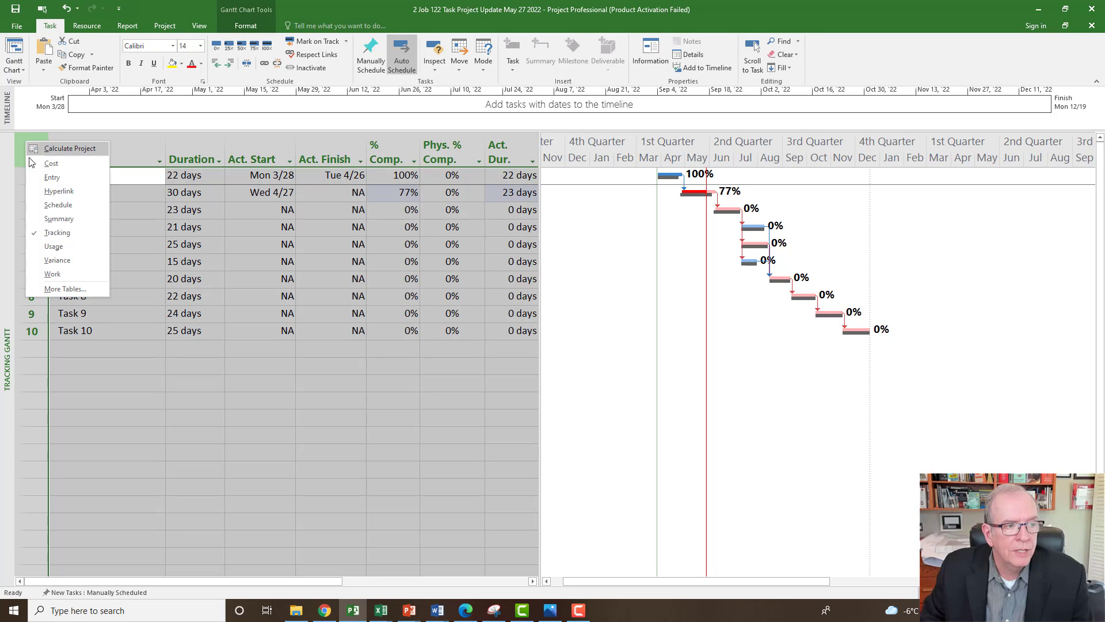
left_click(49, 273)
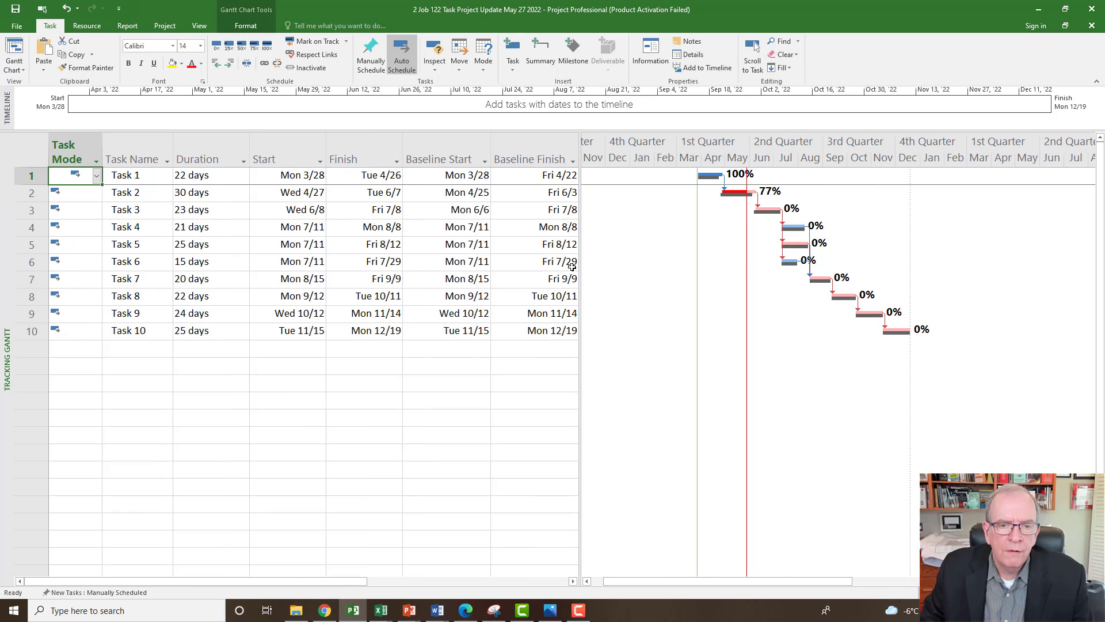
left_click_drag(581, 259, 714, 268)
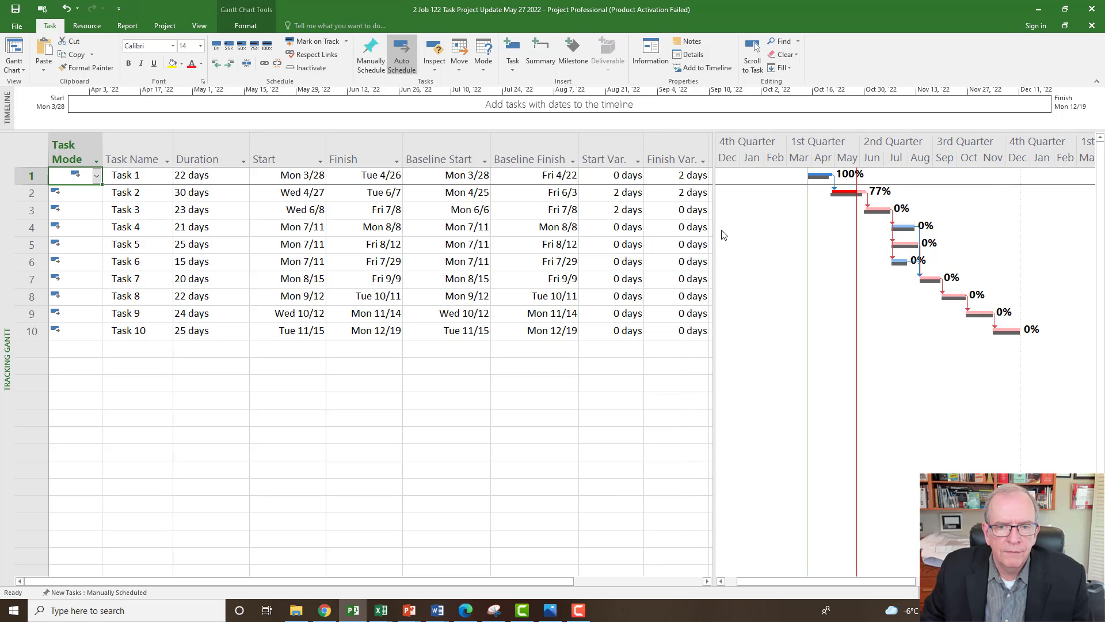
Step: Check Task 3's start variance and the baseline details of its bar on the Gantt chart
left_click(631, 212)
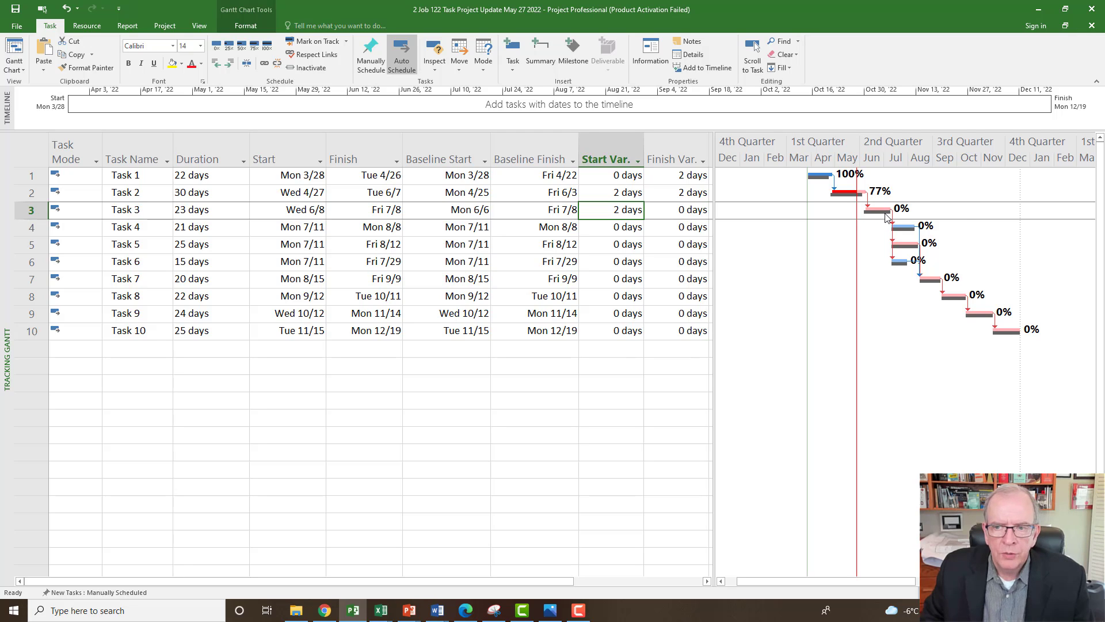
mouse_move(887, 217)
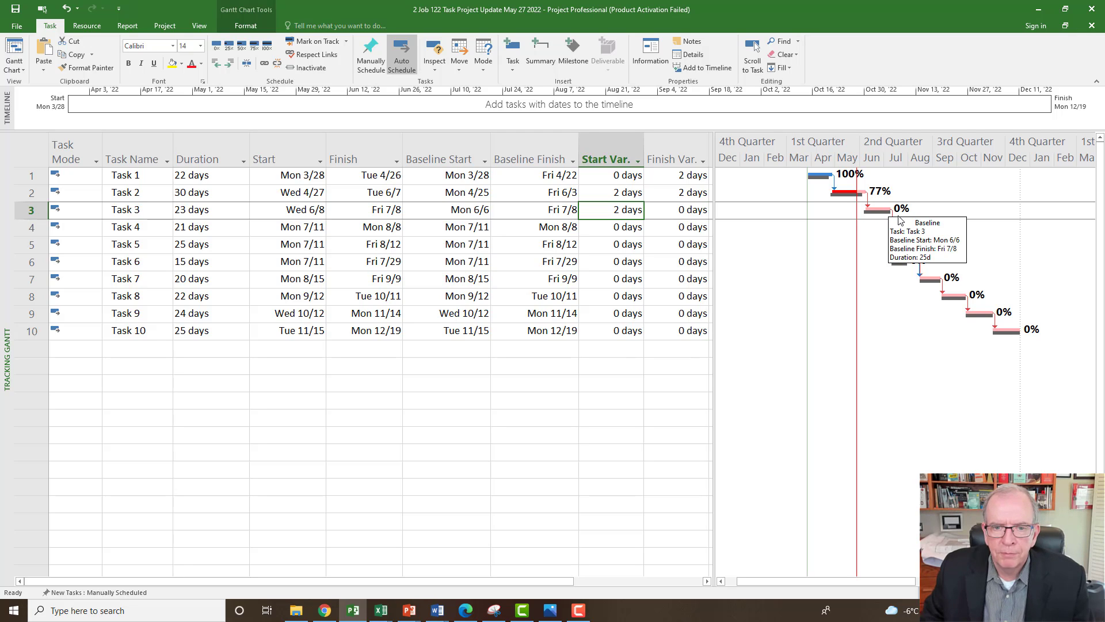
left_click(277, 352)
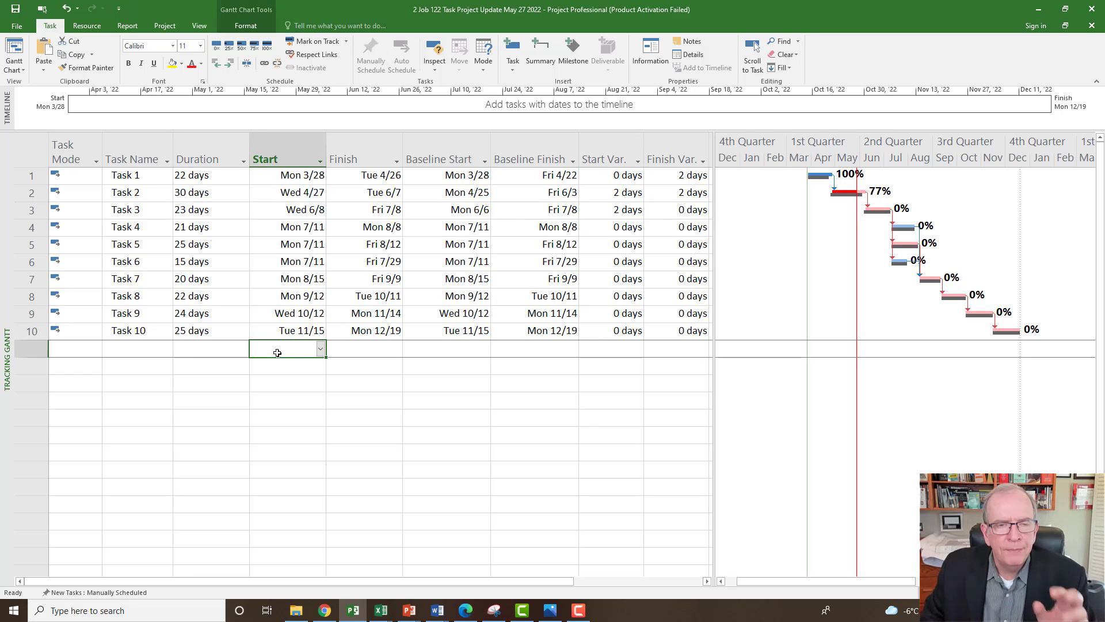
left_click(17, 26)
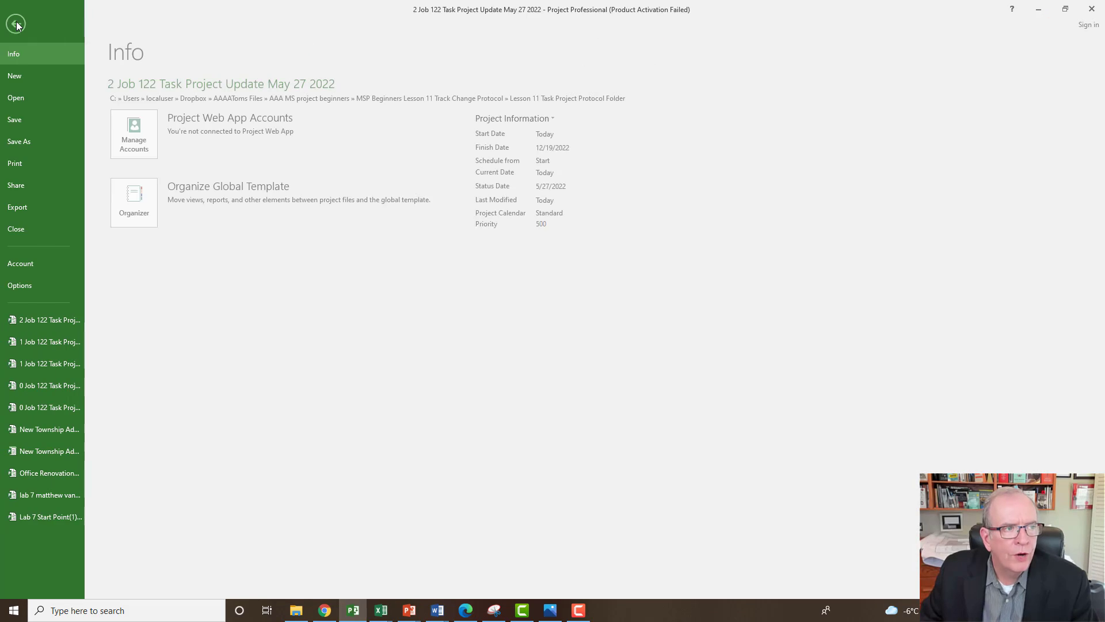
left_click(17, 29)
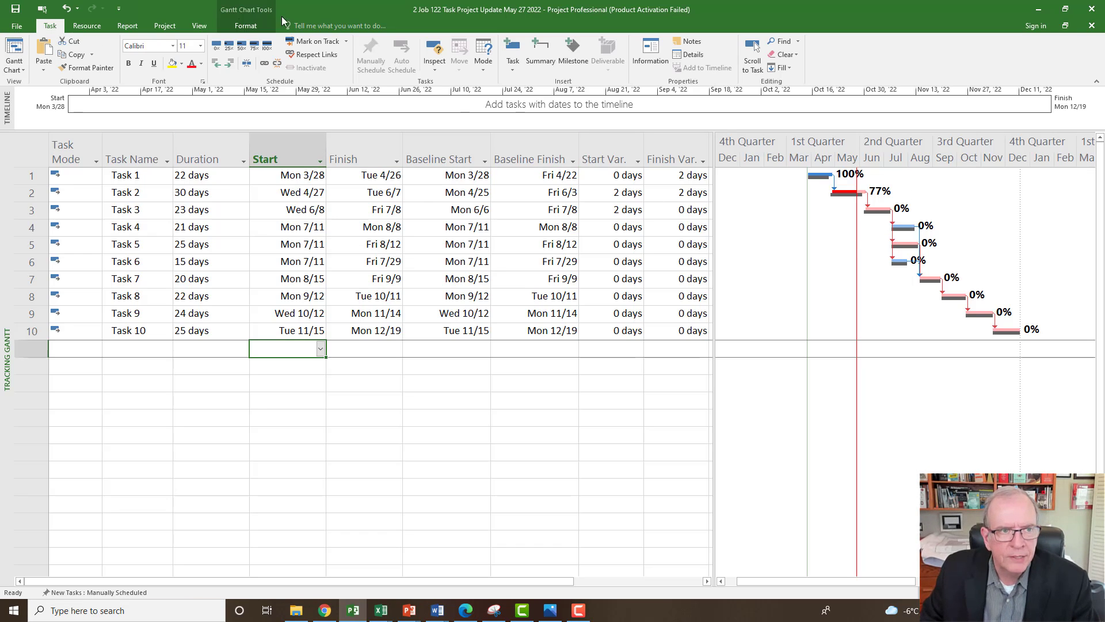
left_click(169, 28)
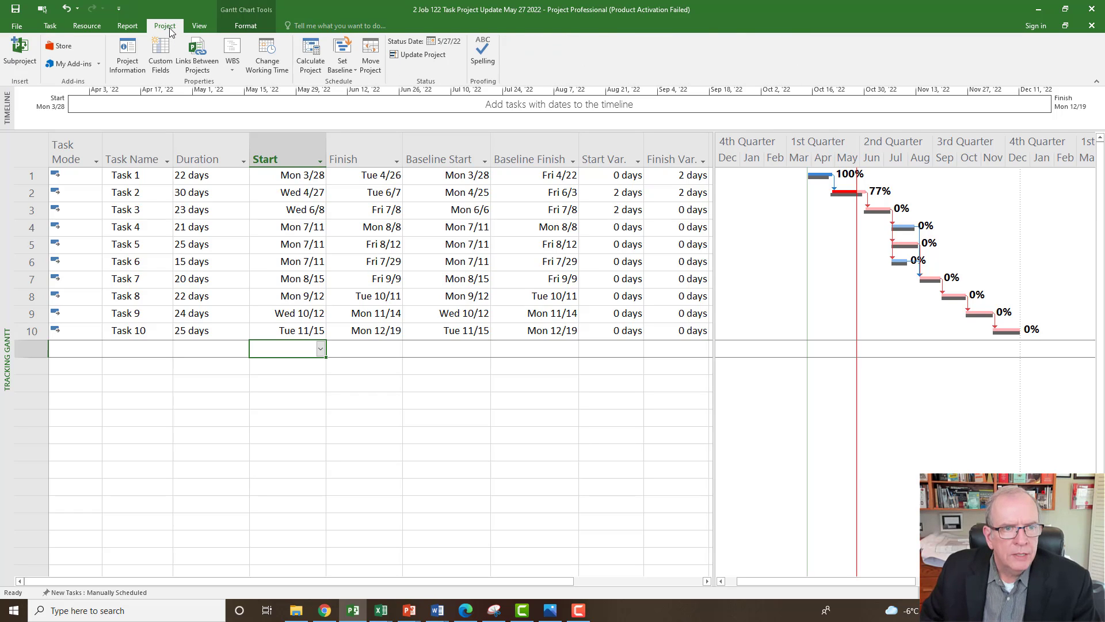
Step: Set the project's status date to Friday, July 15, 2022
left_click(135, 52)
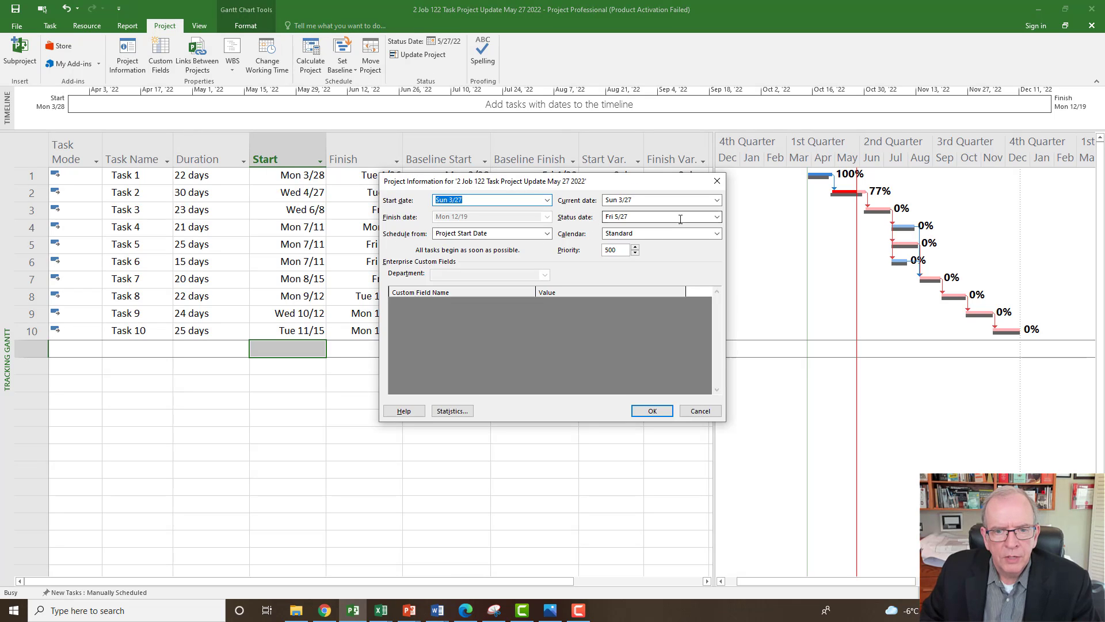
left_click(717, 217)
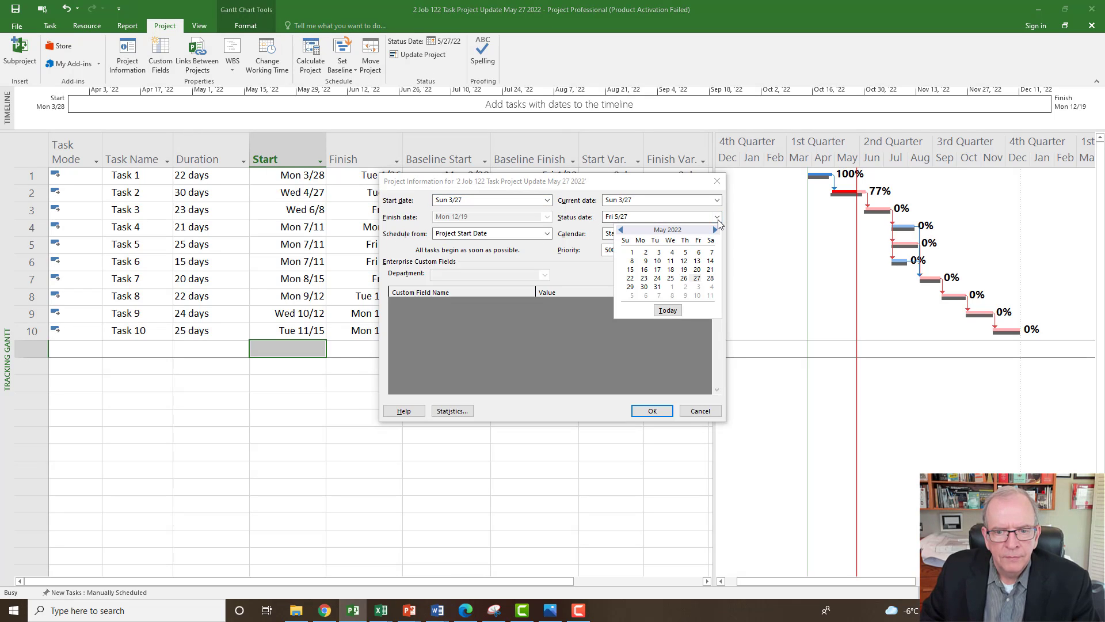
left_click(715, 230)
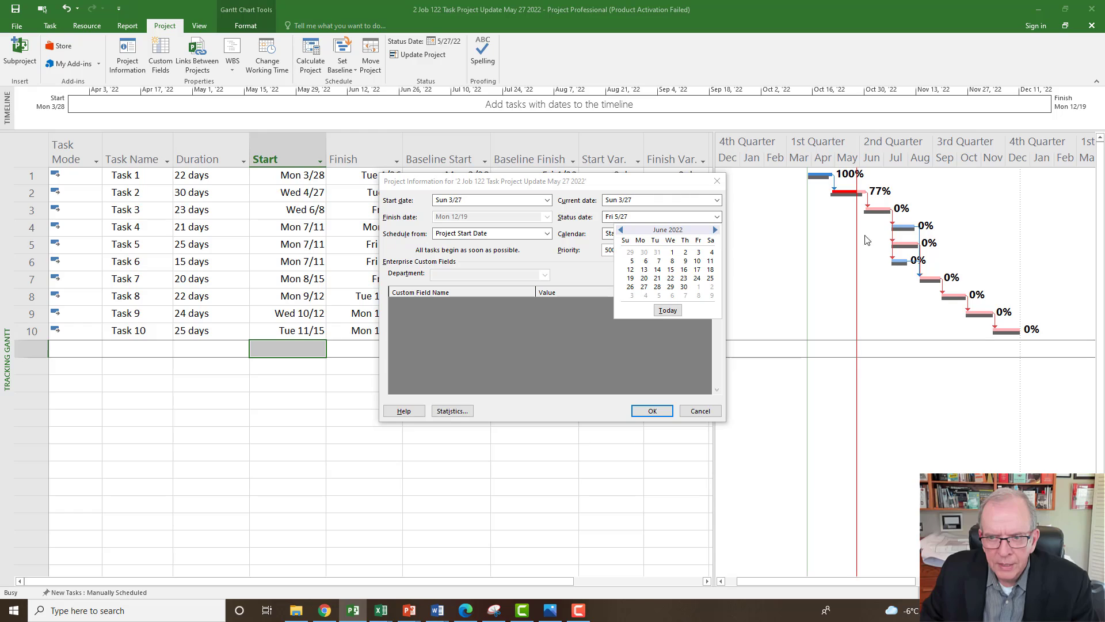
left_click(715, 229)
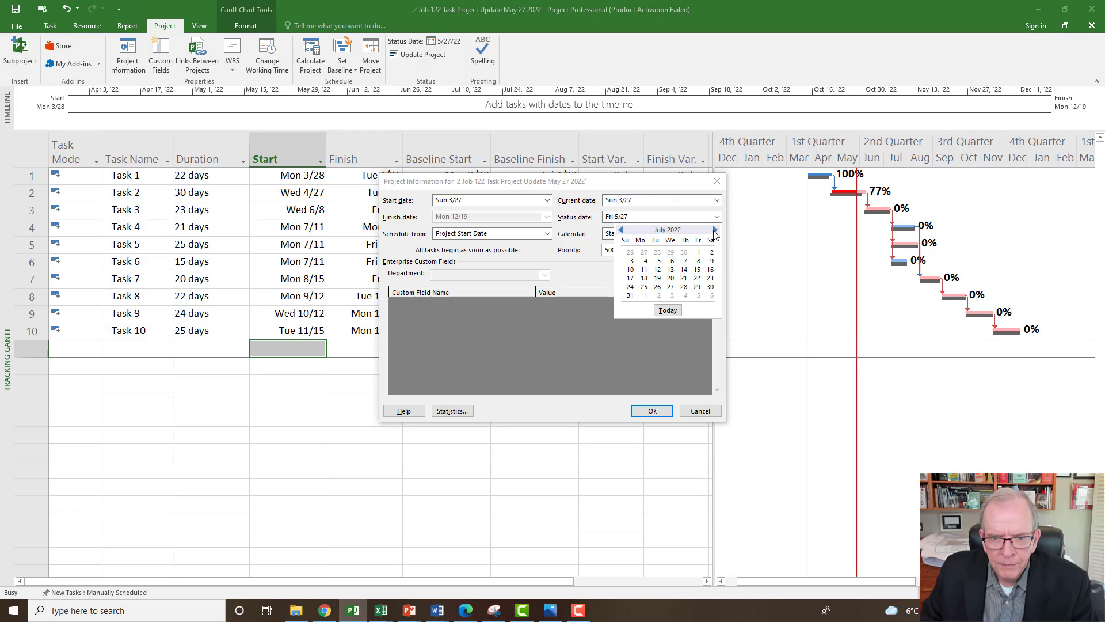
left_click(698, 271)
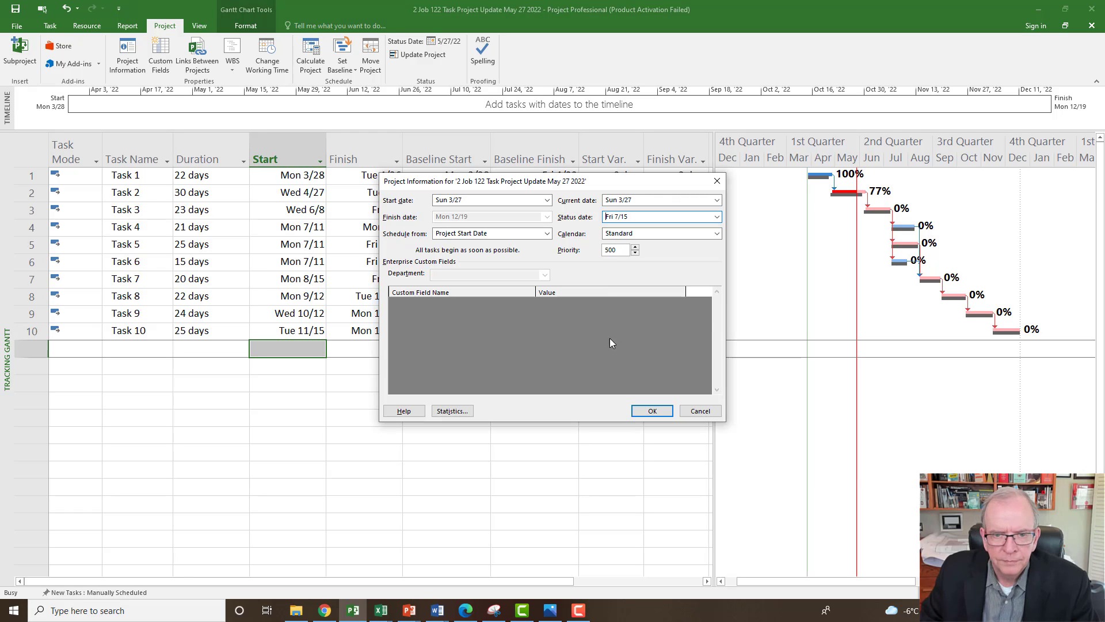
left_click(639, 412)
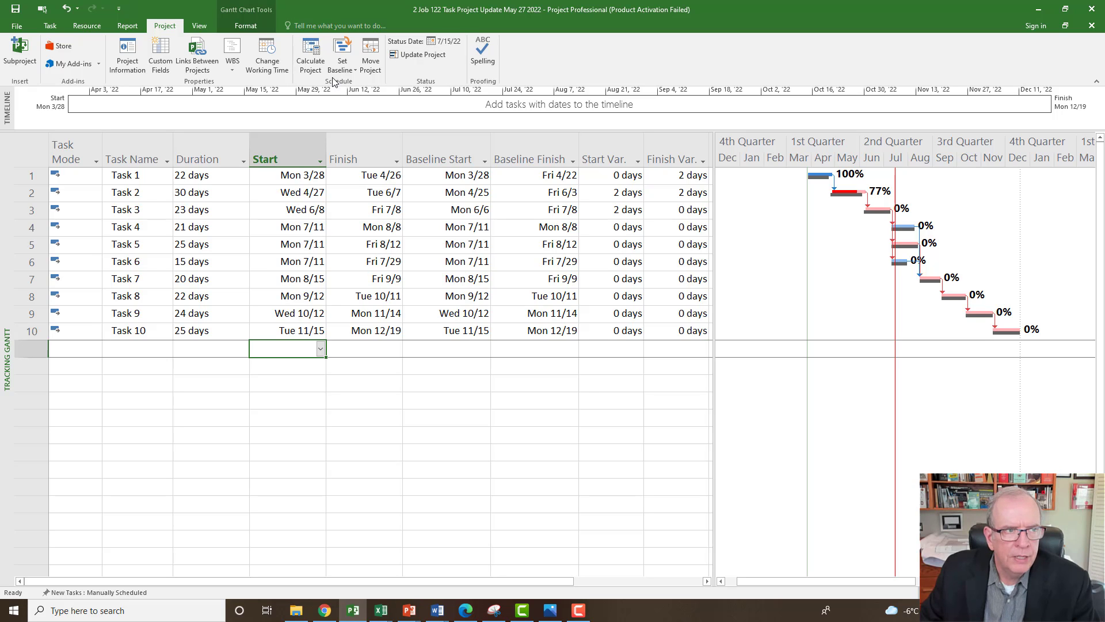
Step: Save a copy of the project as "3 Job 122 Task Project Update July 15 2022" in the Lesson 11 Task Project Protocol Folder
left_click(28, 26)
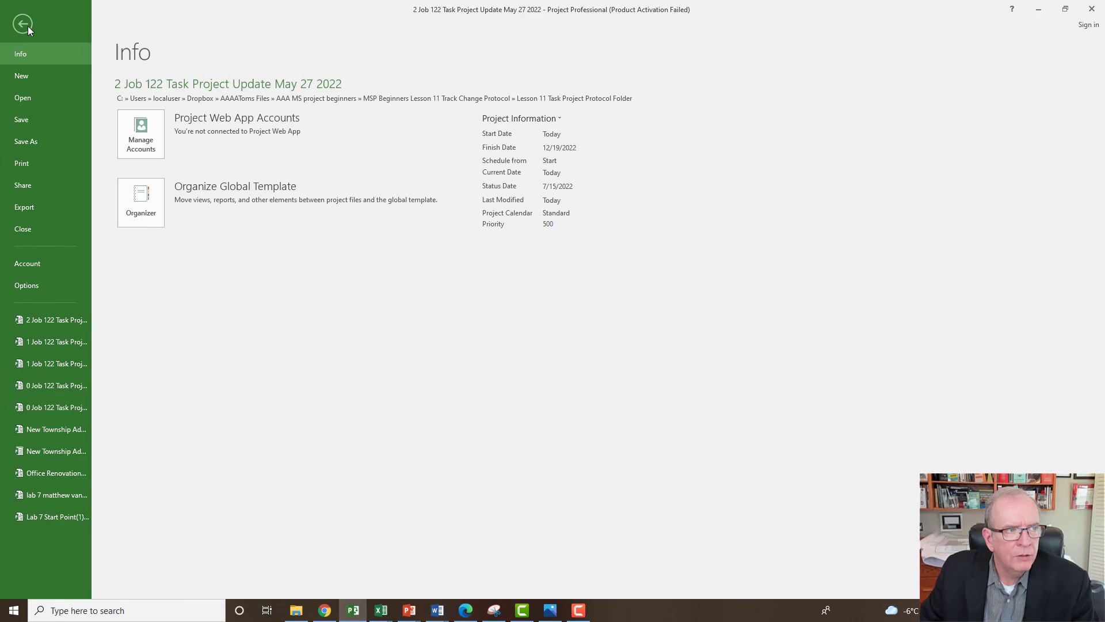
left_click(55, 137)
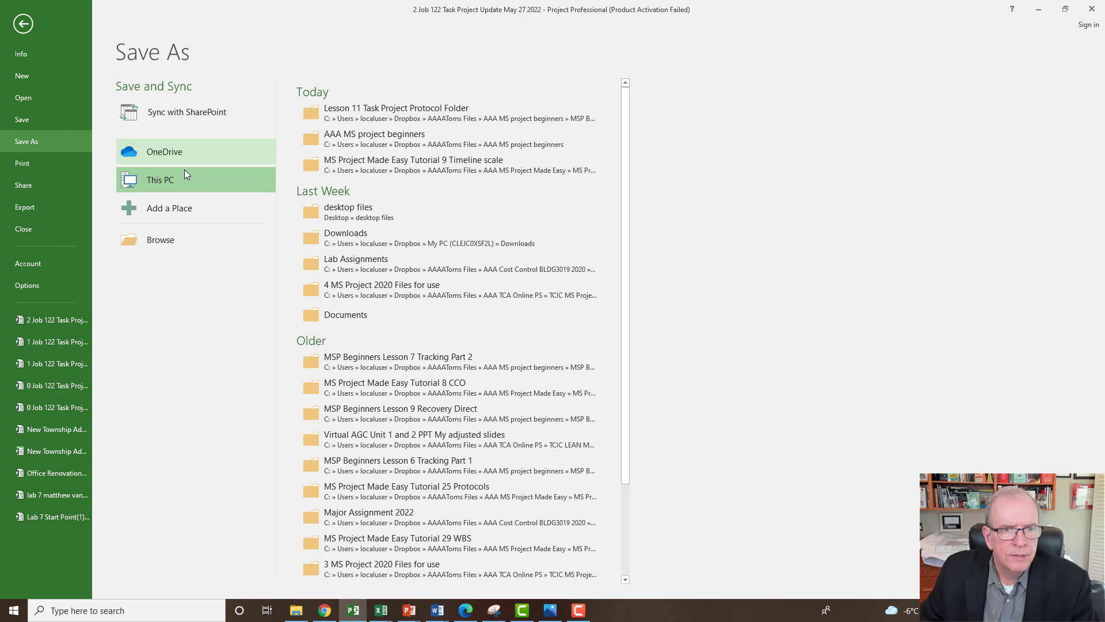
left_click(416, 108)
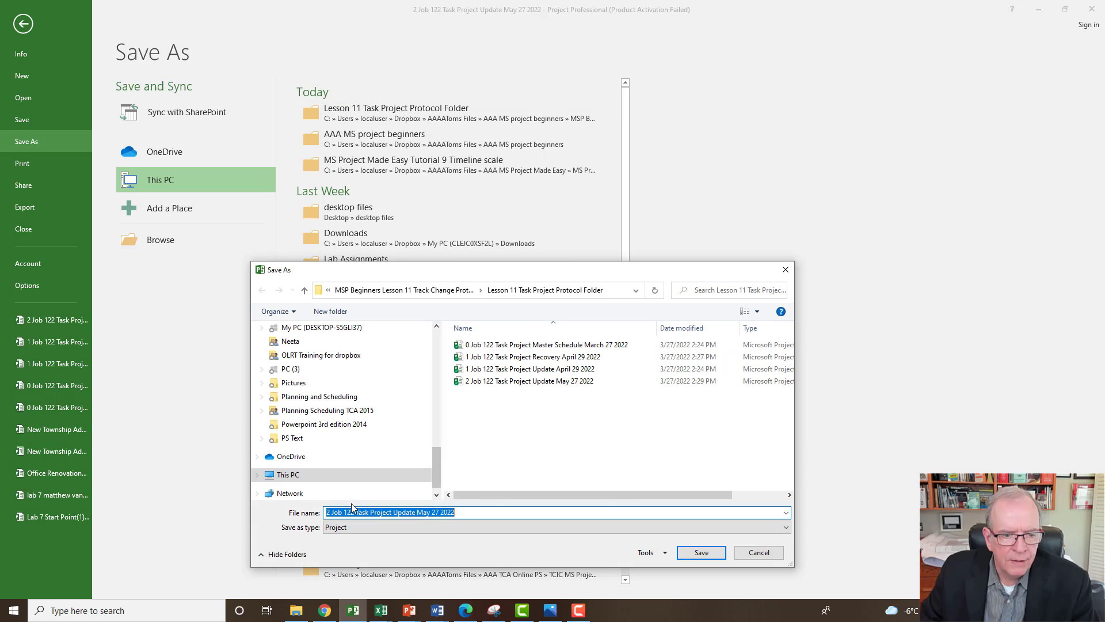
left_click(330, 512)
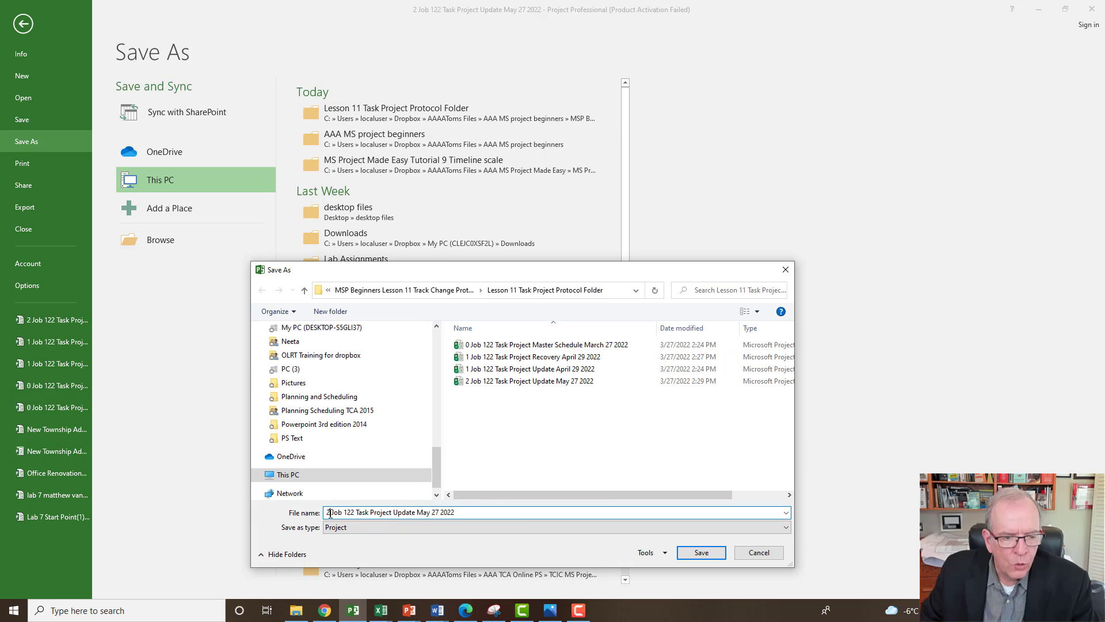
key("BackSpace")
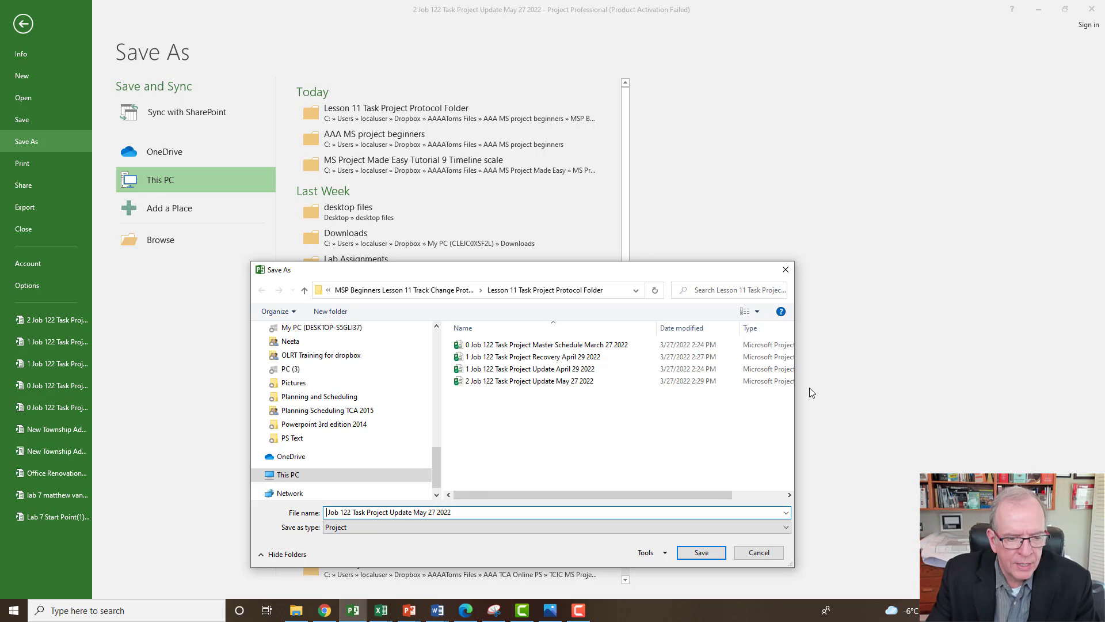
type("3")
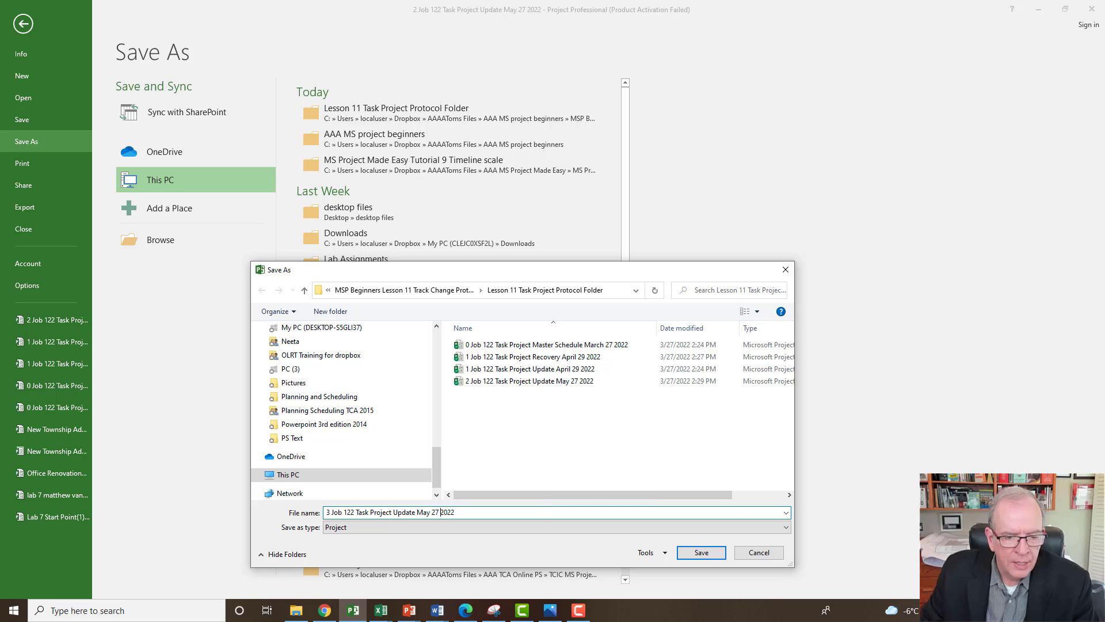
key("BackSpace")
key("BackSpace")
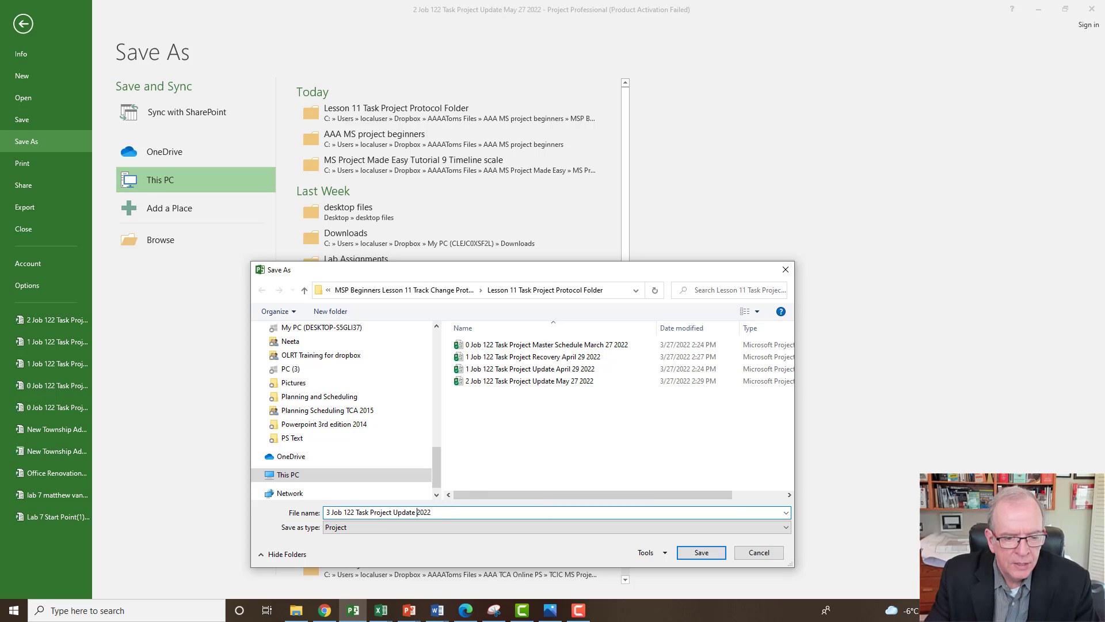
type("July 15")
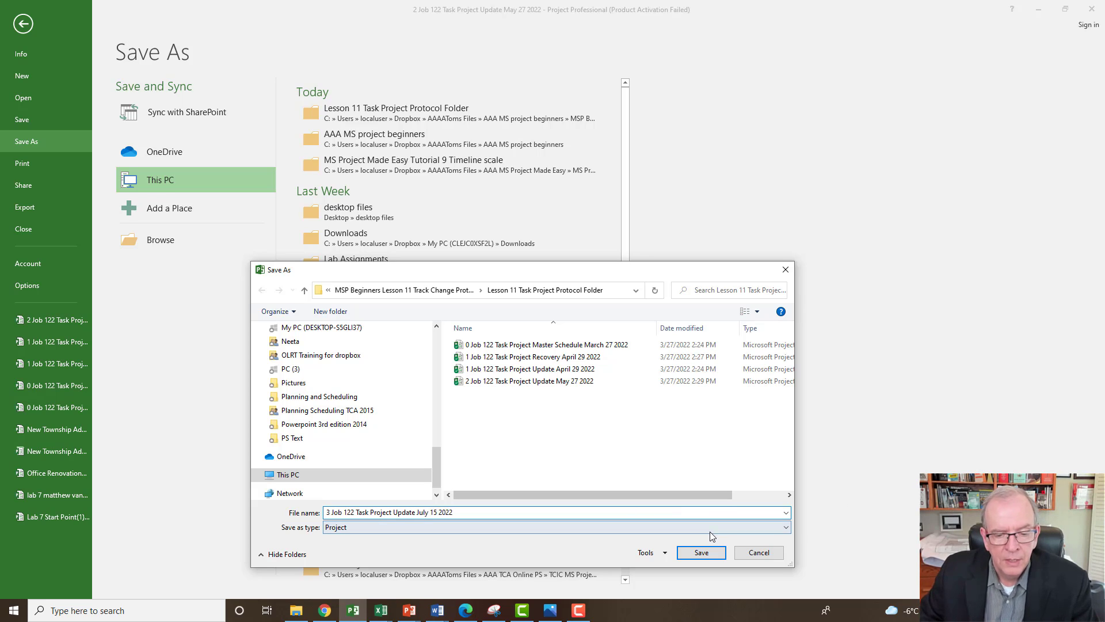
left_click(702, 552)
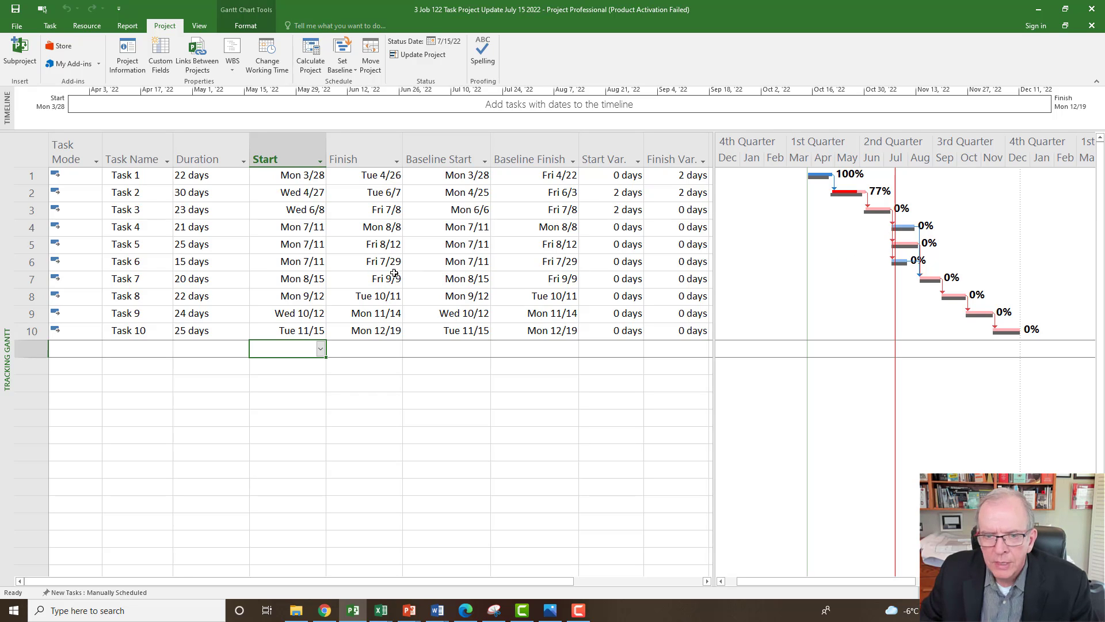
Step: Set Task 5's duration to 28 days
left_click(225, 248)
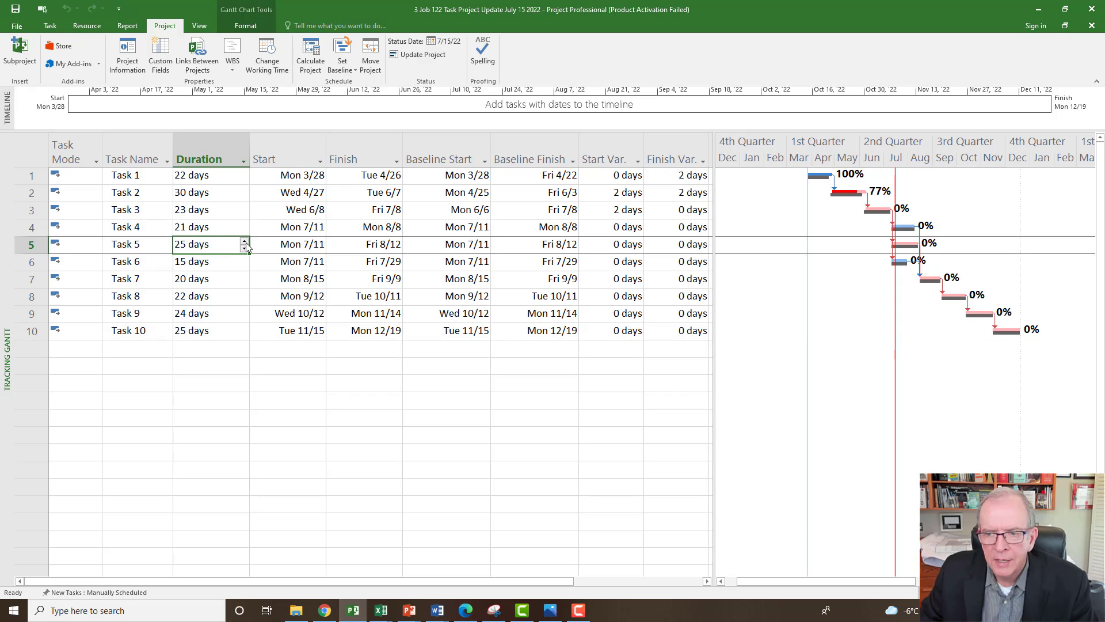
left_click(245, 242)
left_click(244, 241)
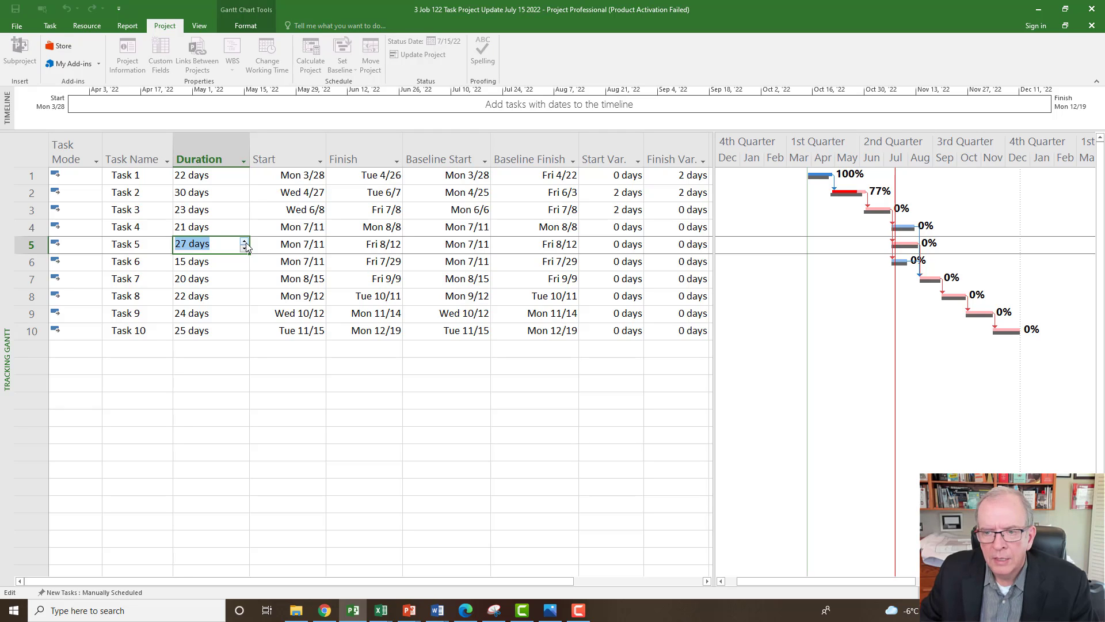
left_click(246, 243)
left_click(242, 262)
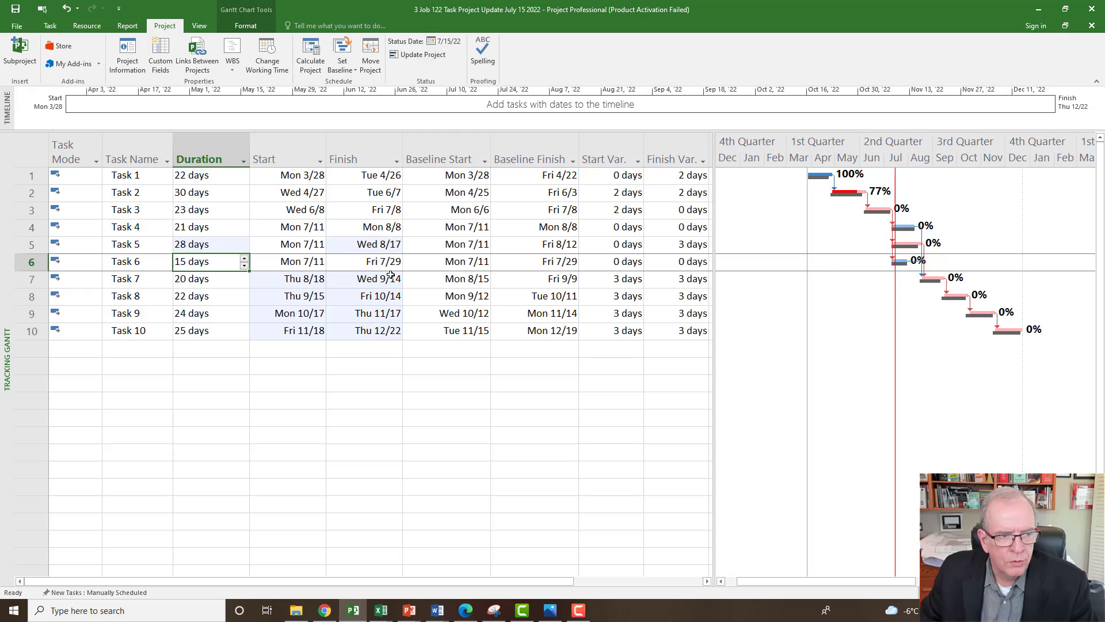
left_click(244, 258)
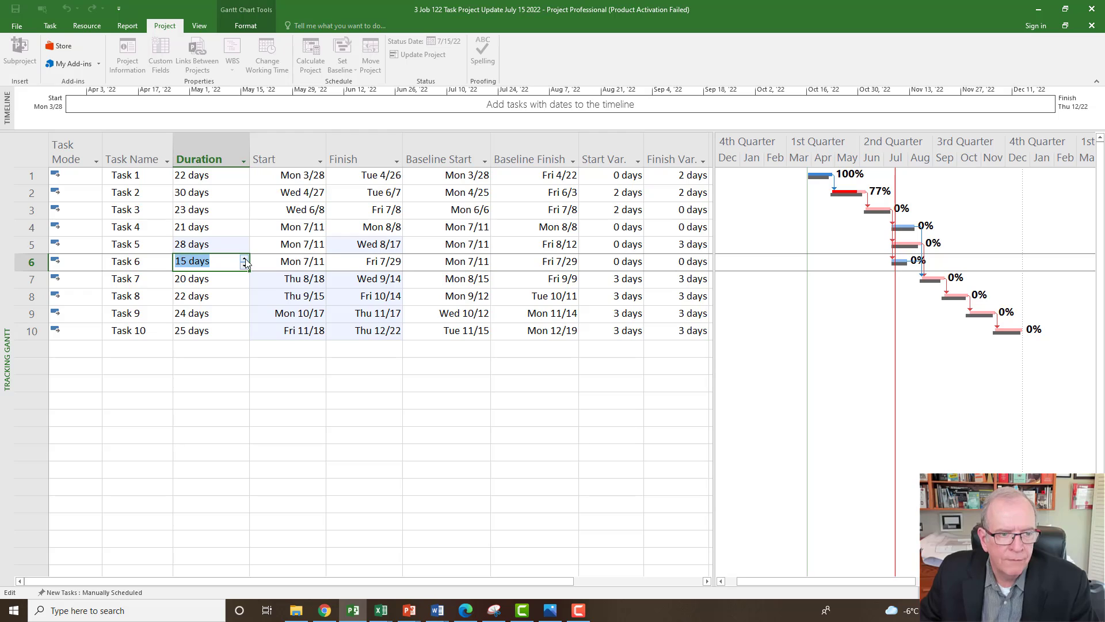
left_click(244, 267)
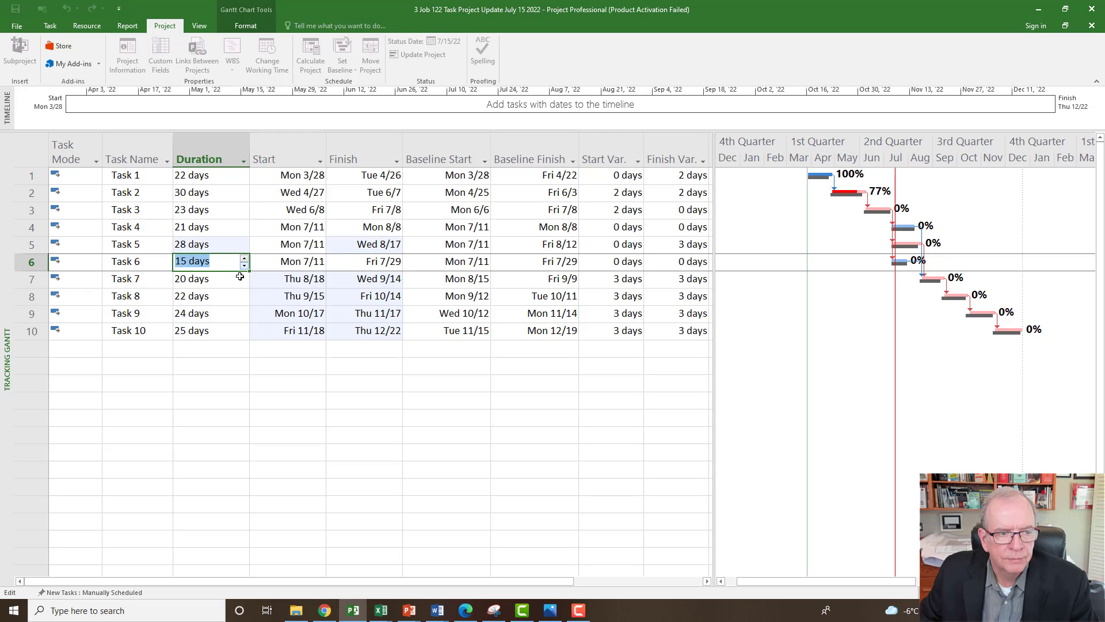
left_click(239, 278)
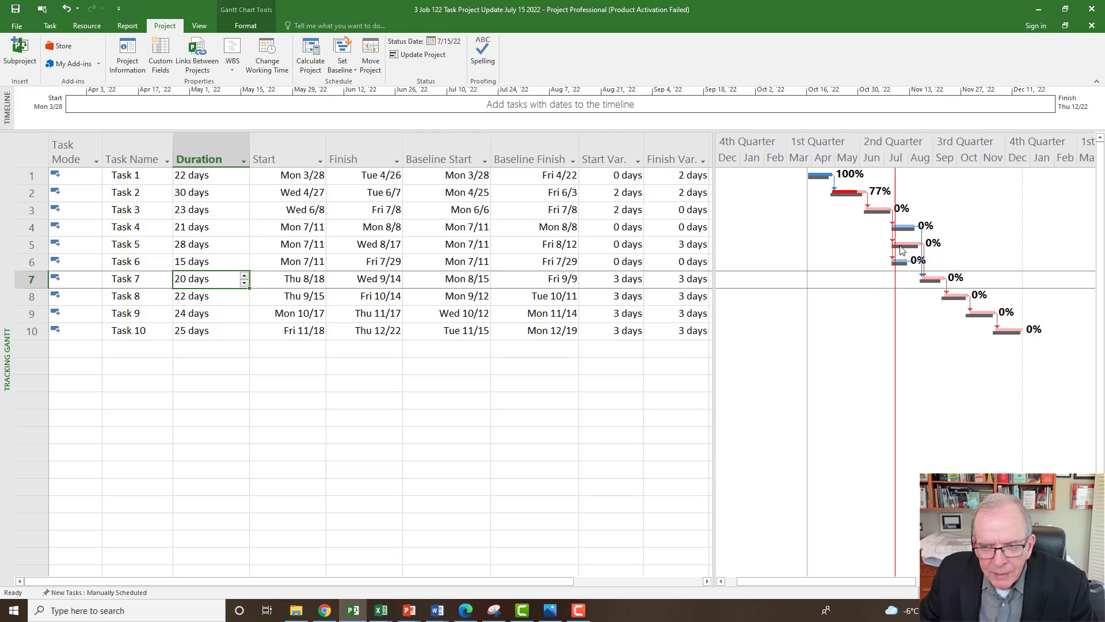
Step: Check Task 5's baseline details on the Gantt chart and restore its duration to 25 days
mouse_move(918, 243)
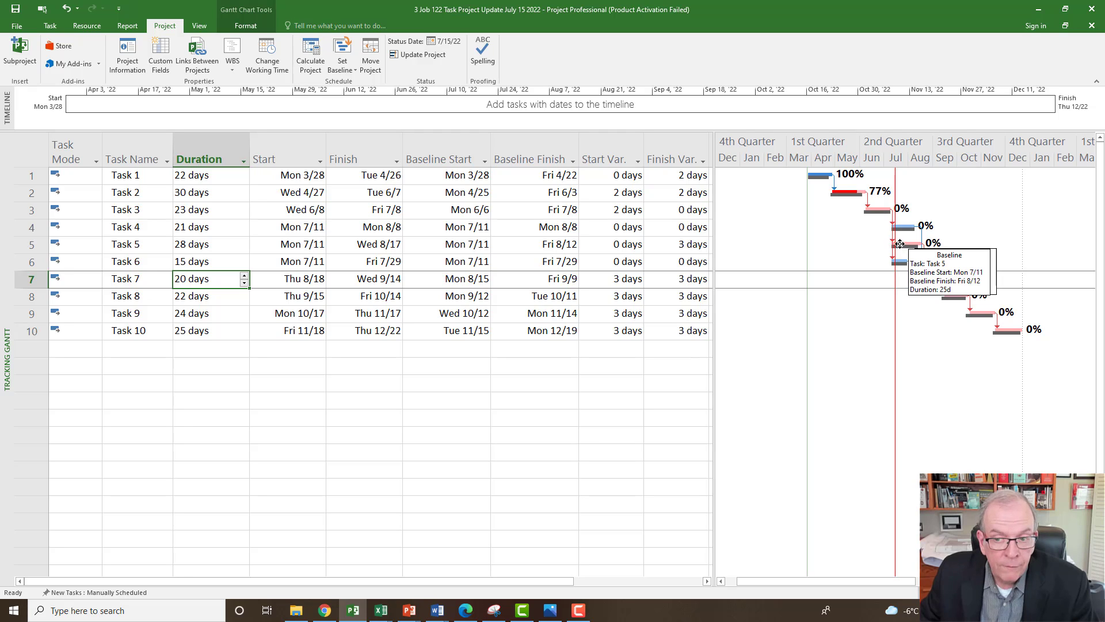
left_click(222, 246)
left_click(244, 249)
left_click(244, 250)
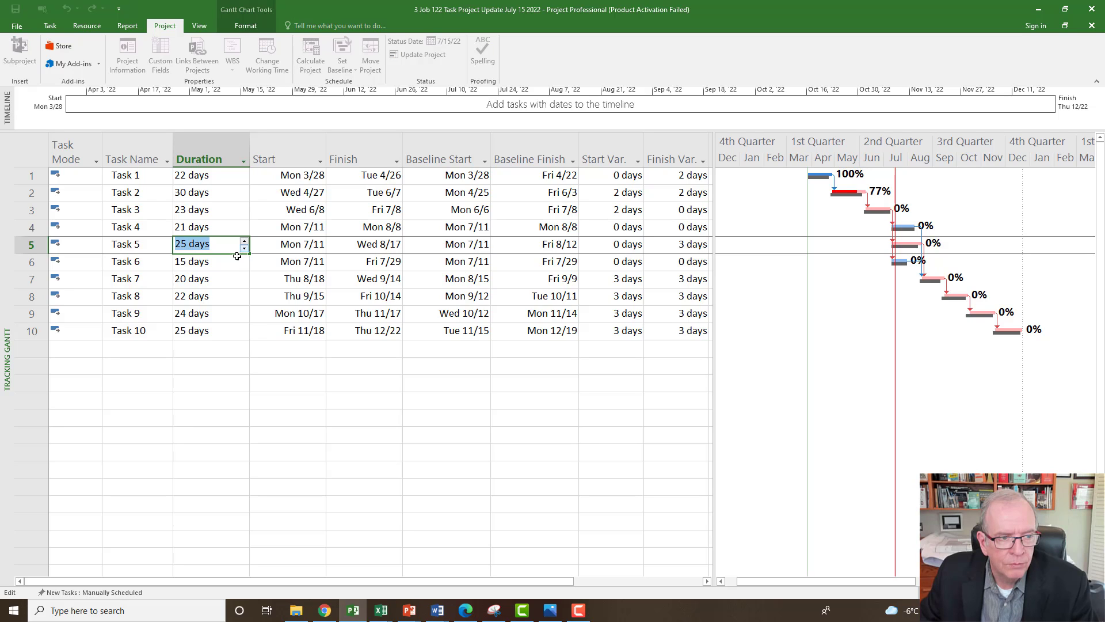
left_click(228, 261)
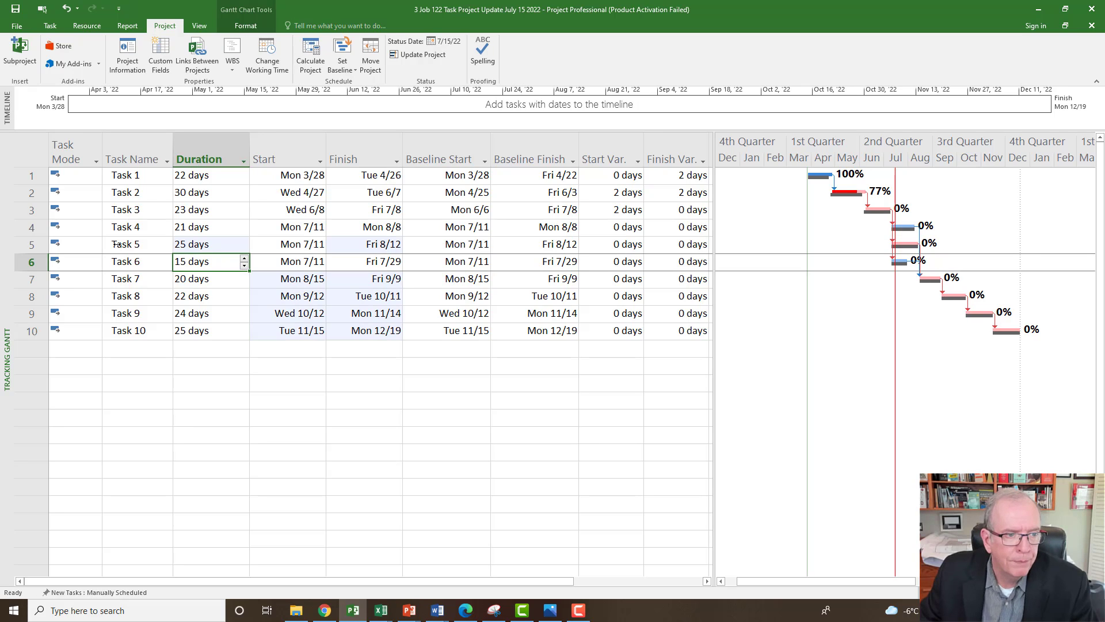
Step: Switch the task table to the Tracking table and locate Task 5's actual start
right_click(35, 159)
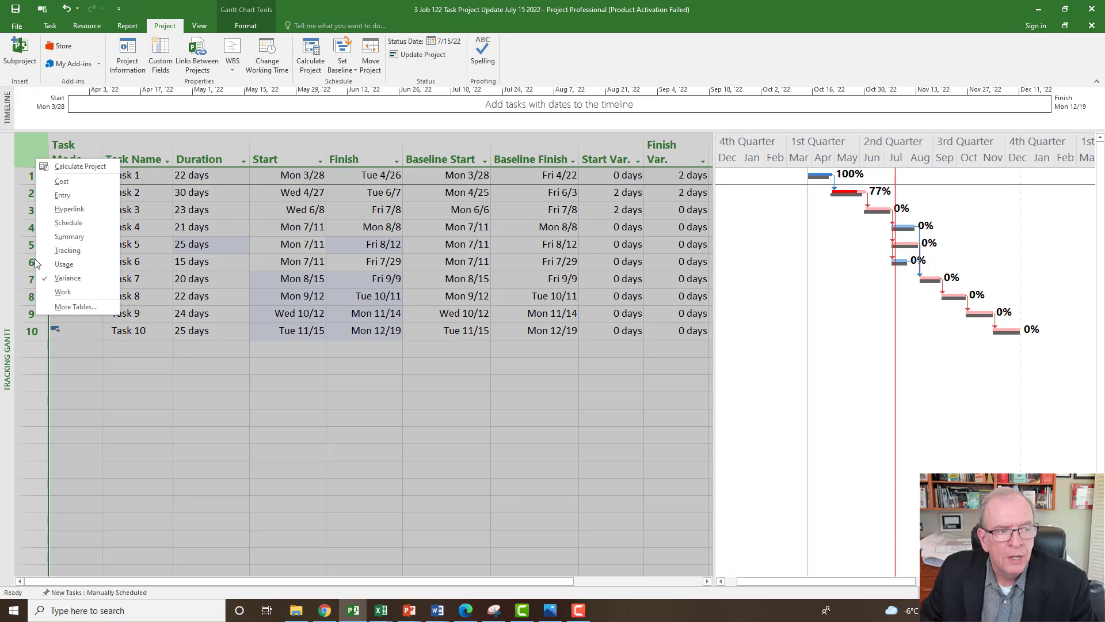
left_click(63, 250)
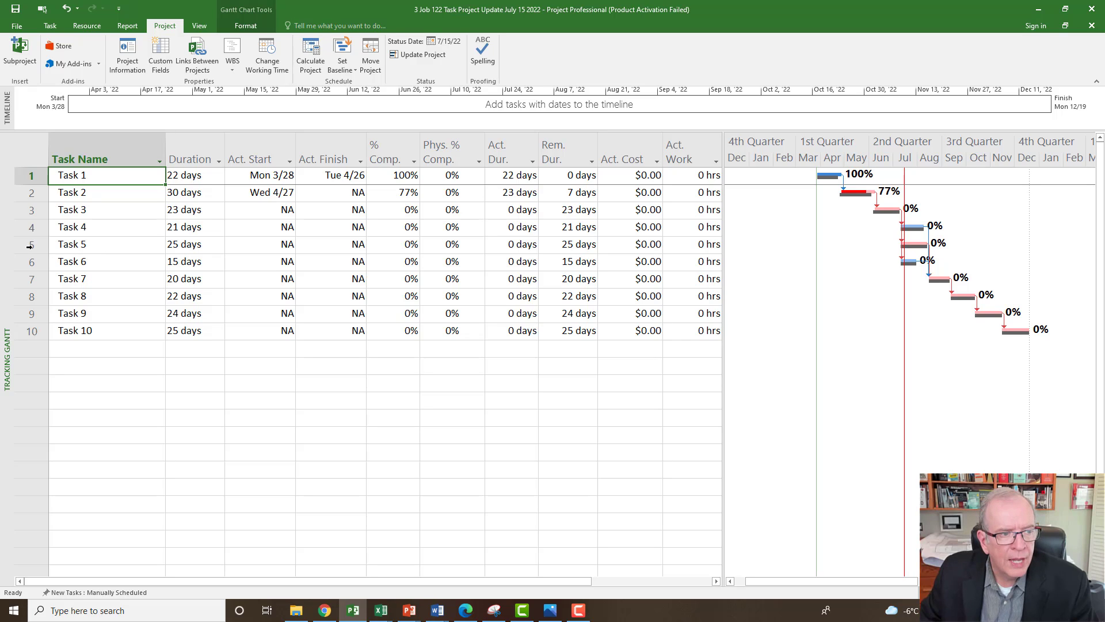
left_click(70, 244)
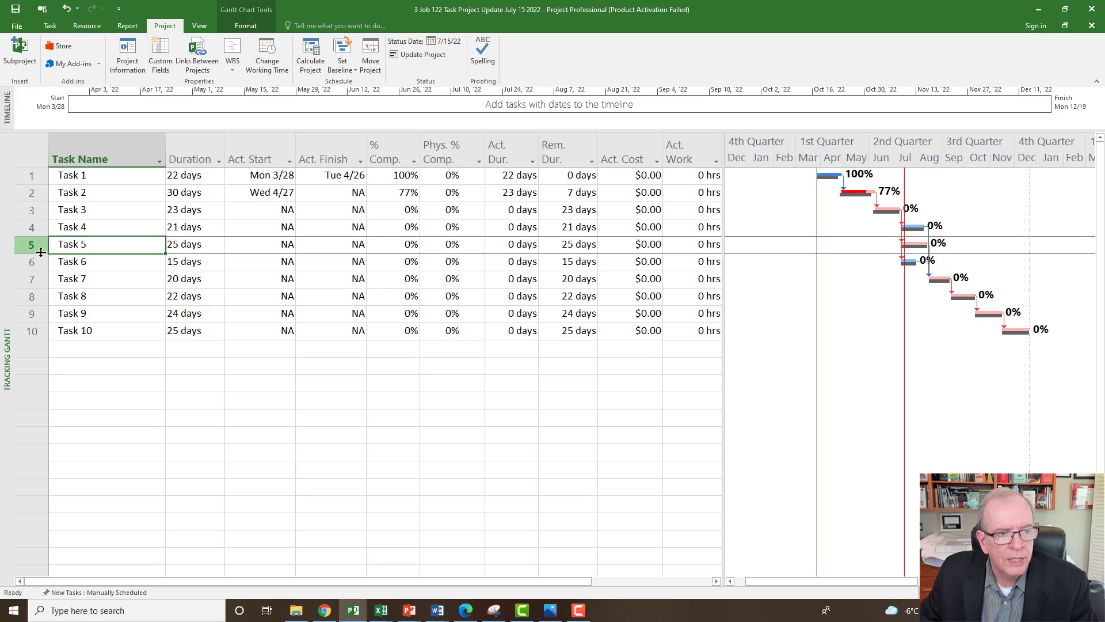
left_click(258, 247)
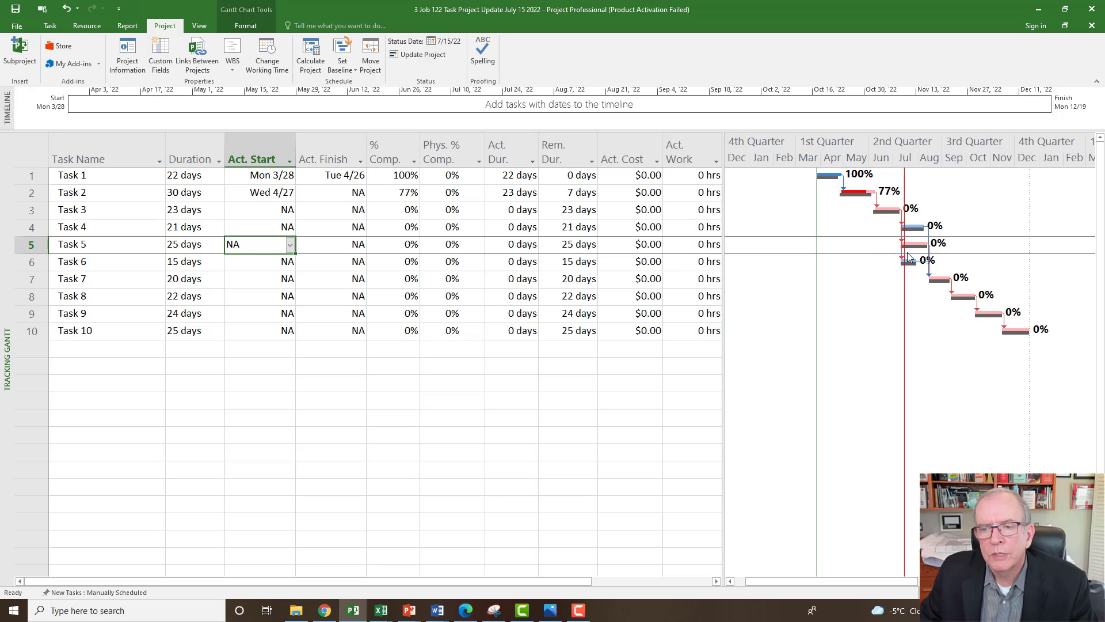
left_click(587, 369)
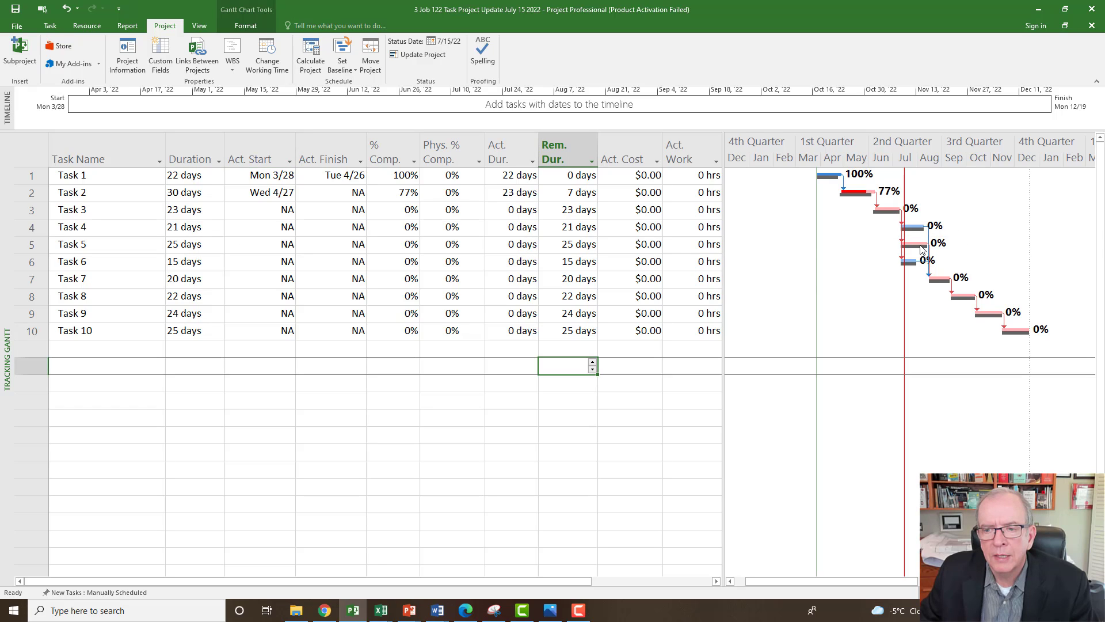
Step: Set Task 5's actual start date to Thursday, July 14, 2022
mouse_move(919, 242)
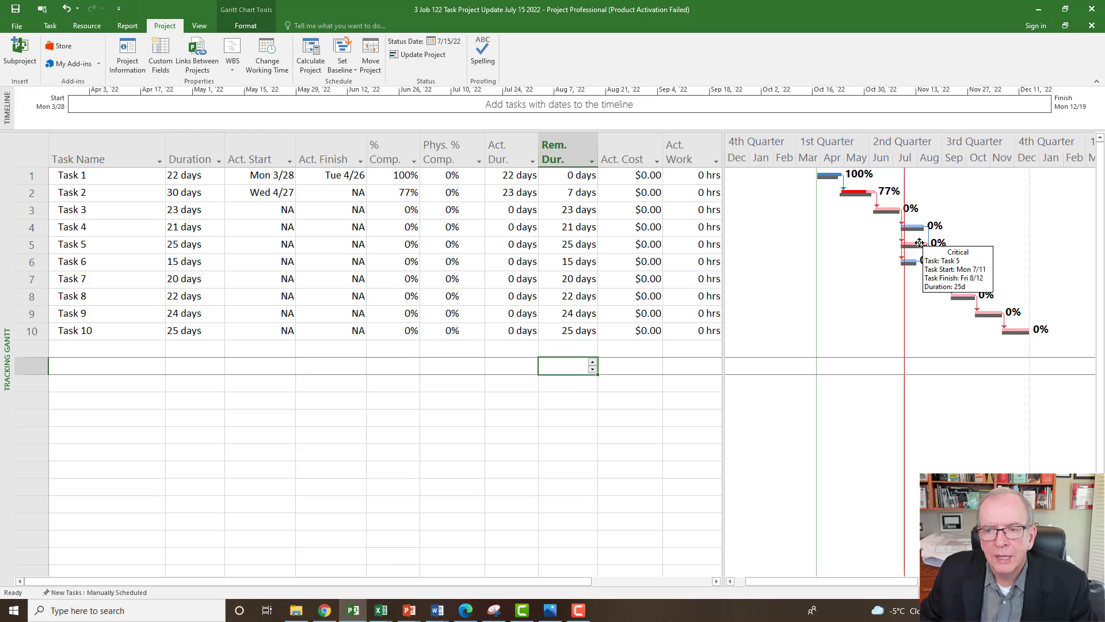
left_click(293, 246)
left_click(291, 246)
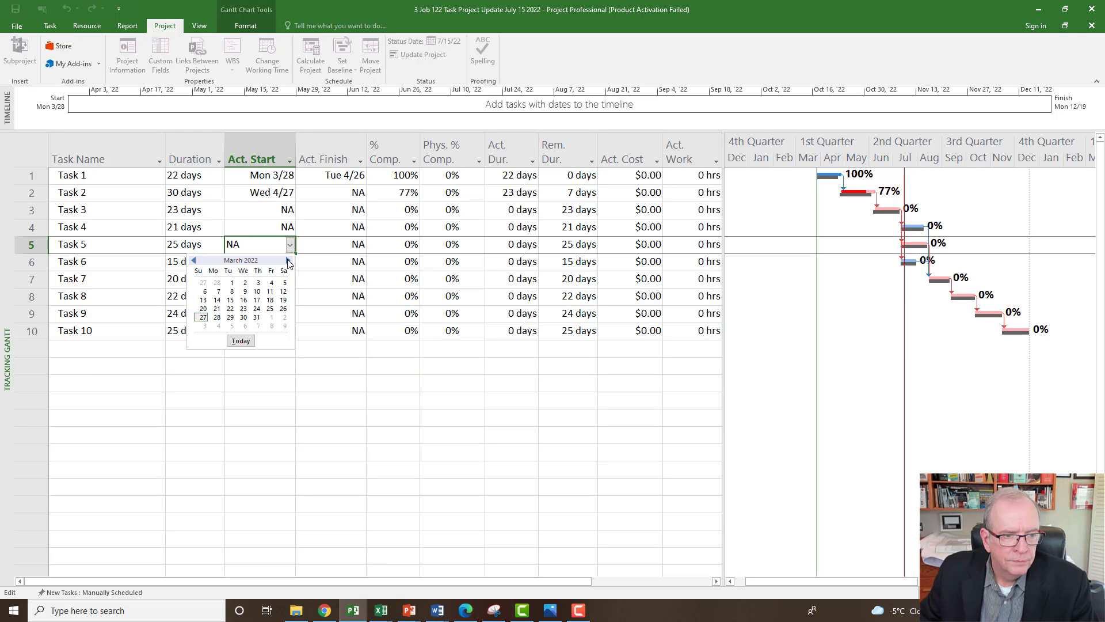
left_click(289, 261)
left_click(288, 261)
left_click(289, 260)
left_click(288, 263)
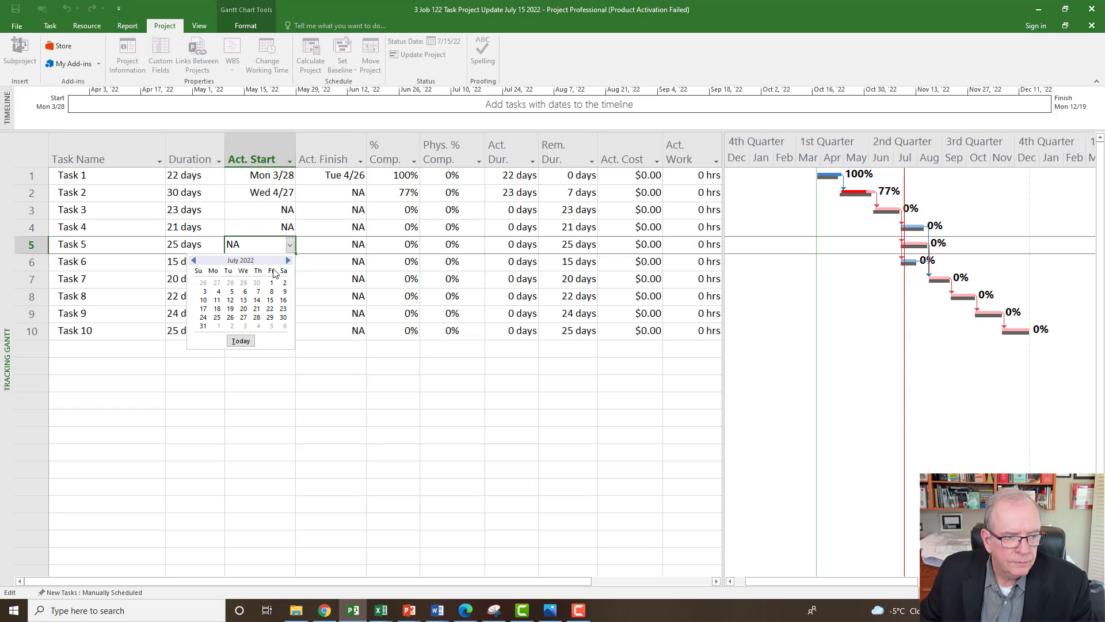
left_click(256, 300)
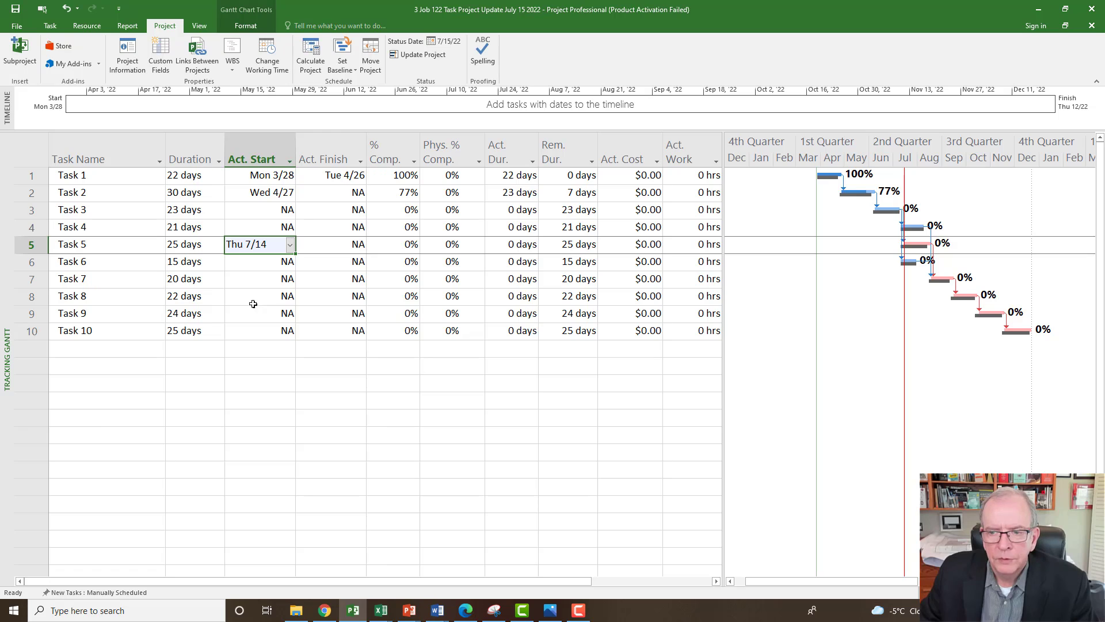
left_click(244, 348)
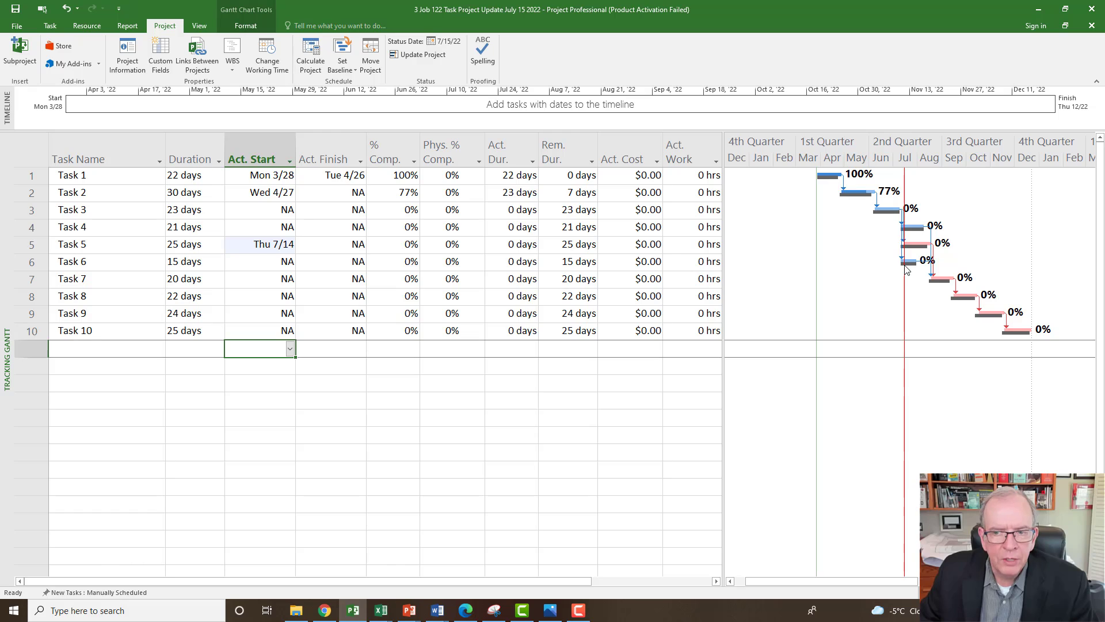
Step: Mark all tasks in the schedule as on track to the July 15 status date
left_click(31, 151)
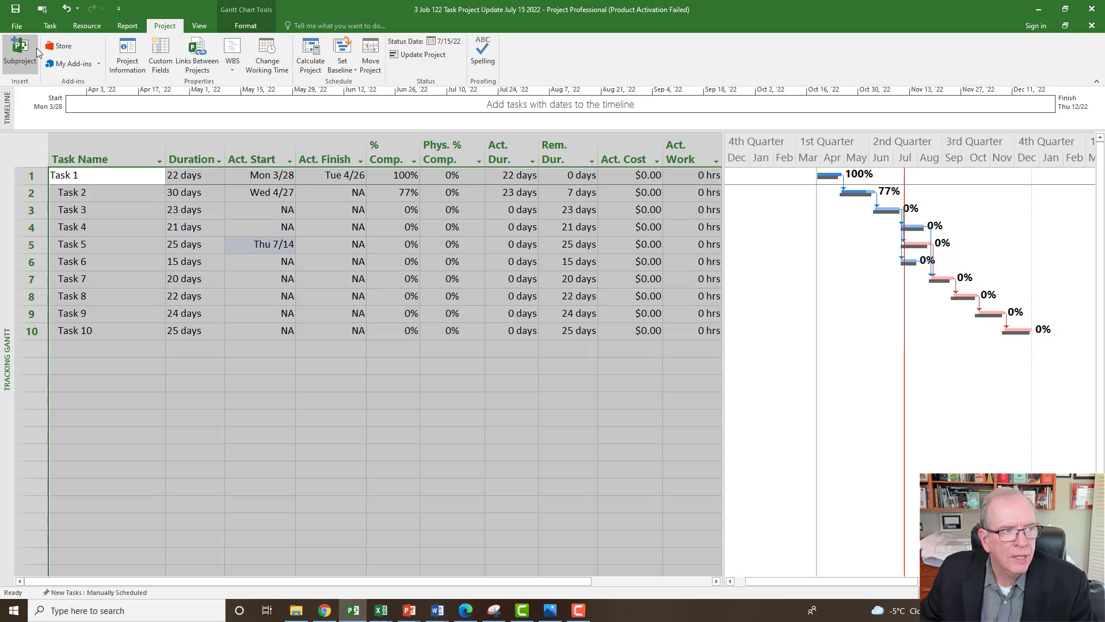
left_click(50, 26)
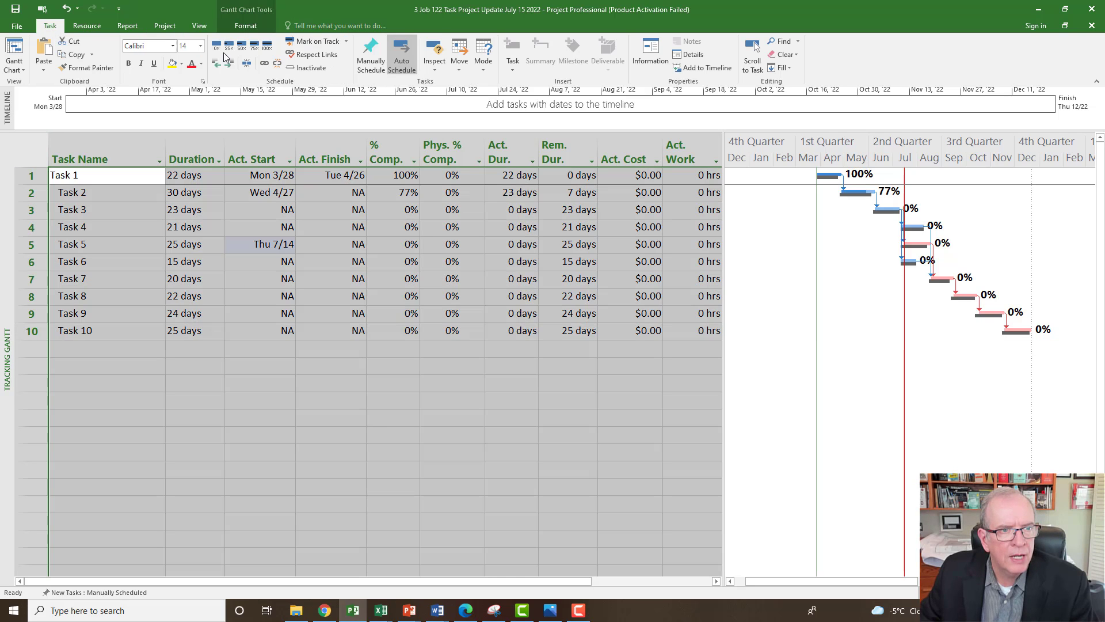
left_click(308, 42)
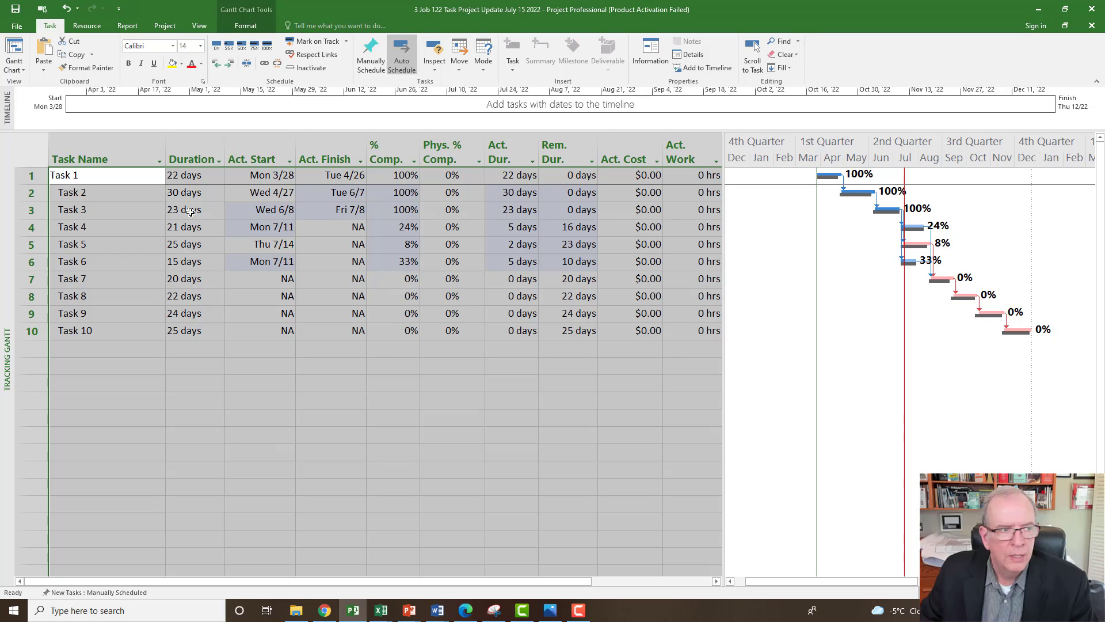
Step: Switch the task table to the Variance table to check the variances, and save the July 15 update file
right_click(33, 153)
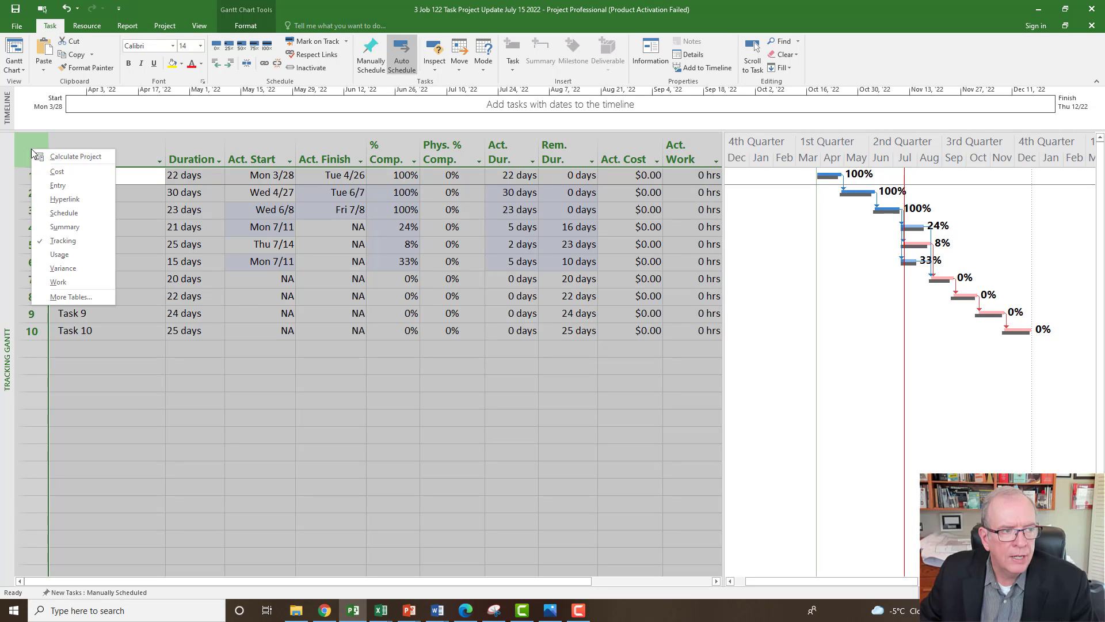
left_click(60, 268)
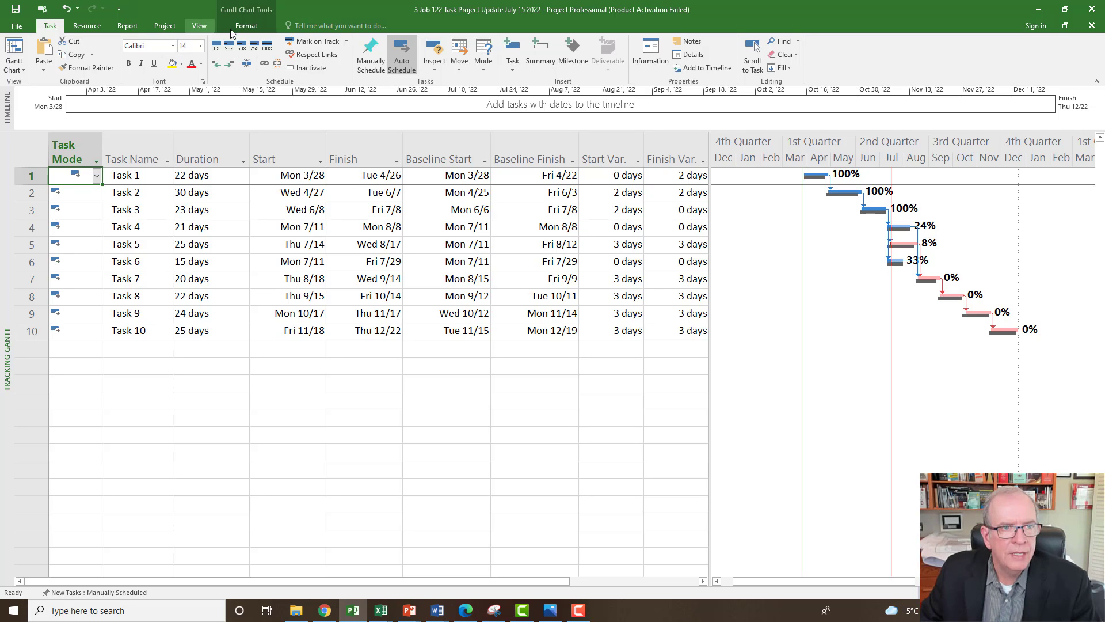
left_click(200, 27)
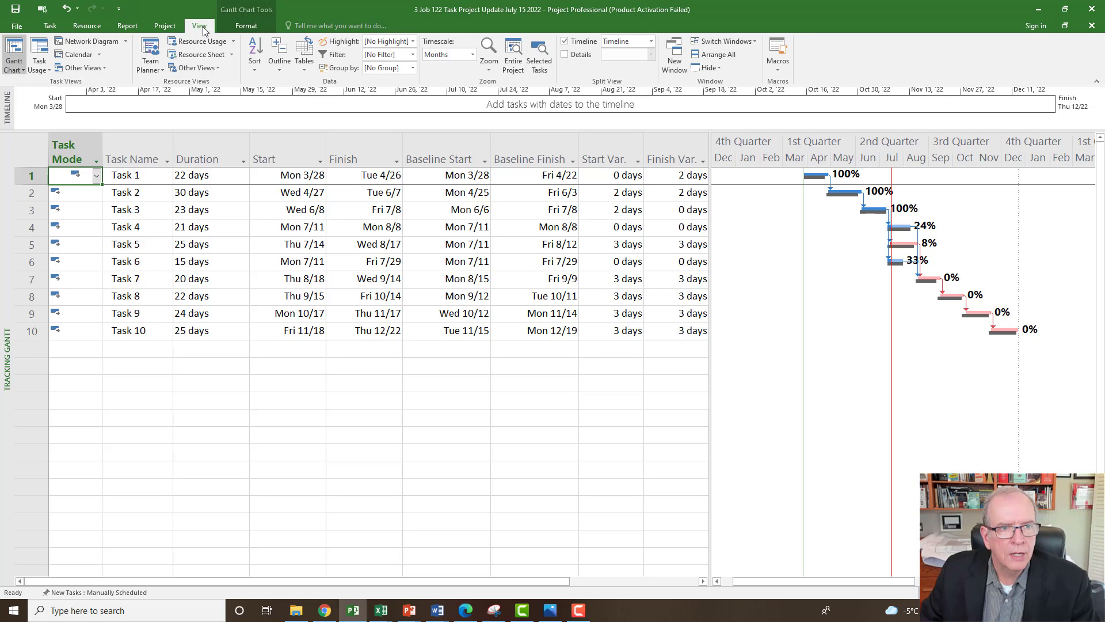
left_click(165, 26)
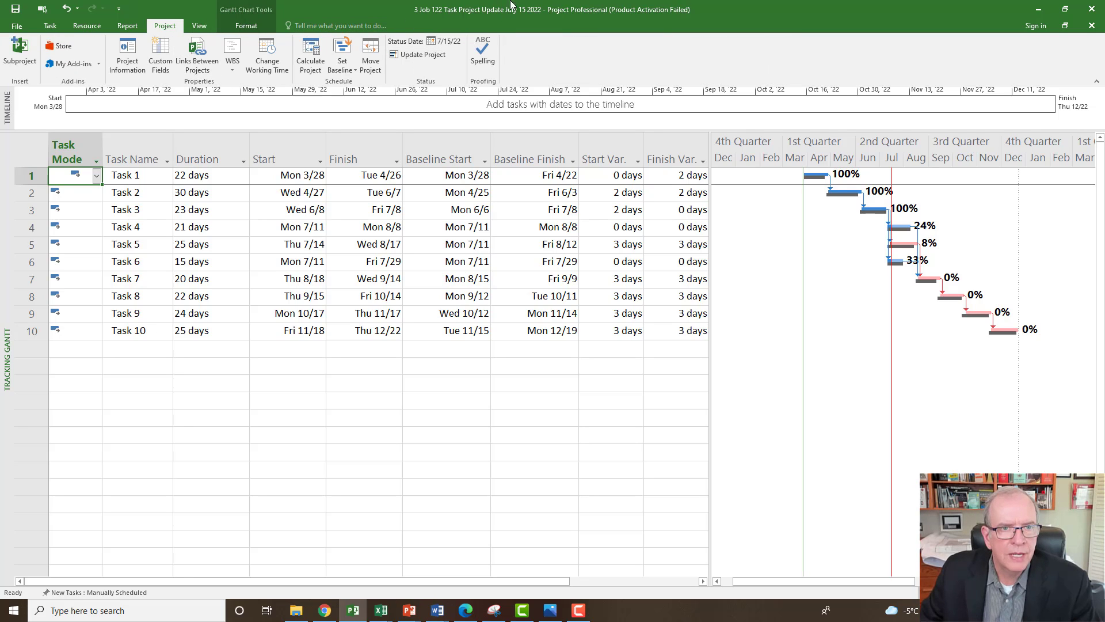
left_click(17, 16)
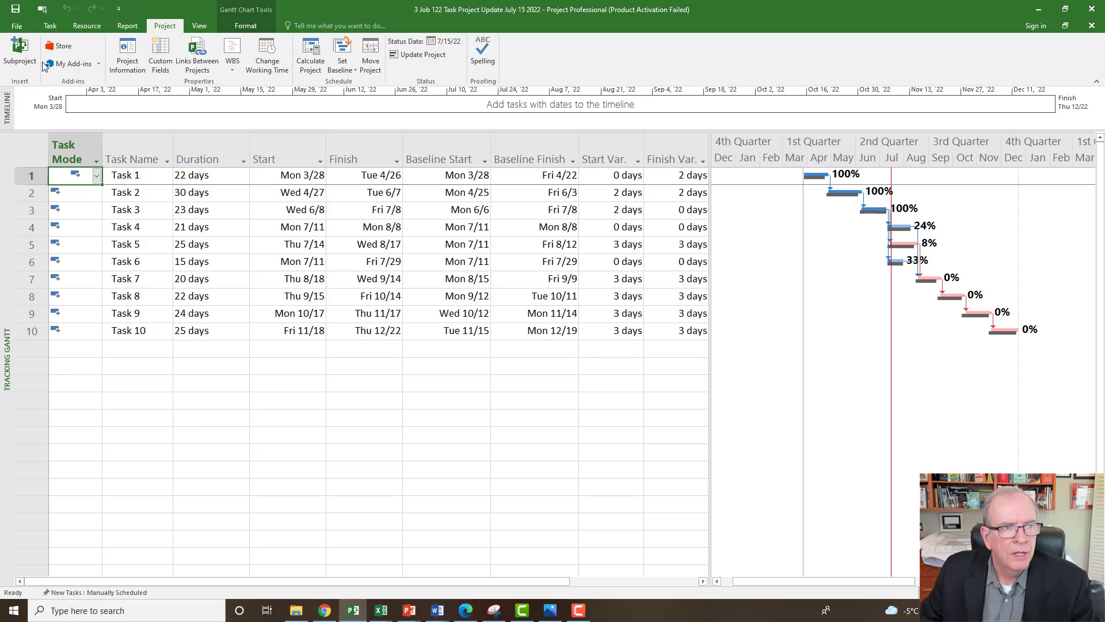
Step: Save a copy as "3 Job 122 Task Project Recovery July 15 2022" in the Lesson 11 Task Project Protocol Folder
left_click(16, 26)
left_click(57, 143)
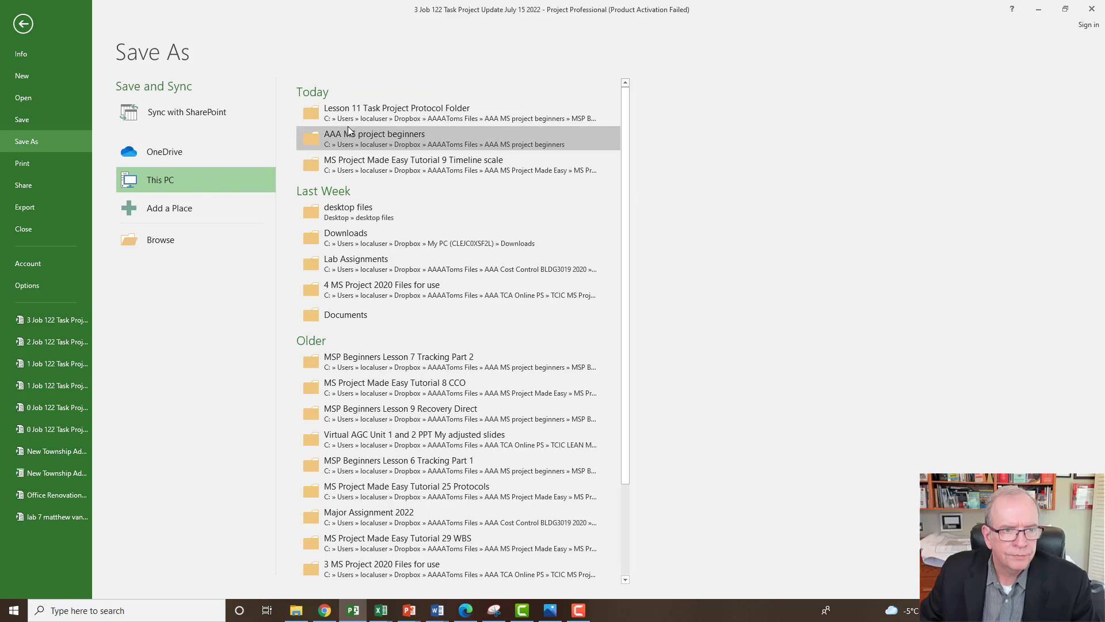
left_click(354, 122)
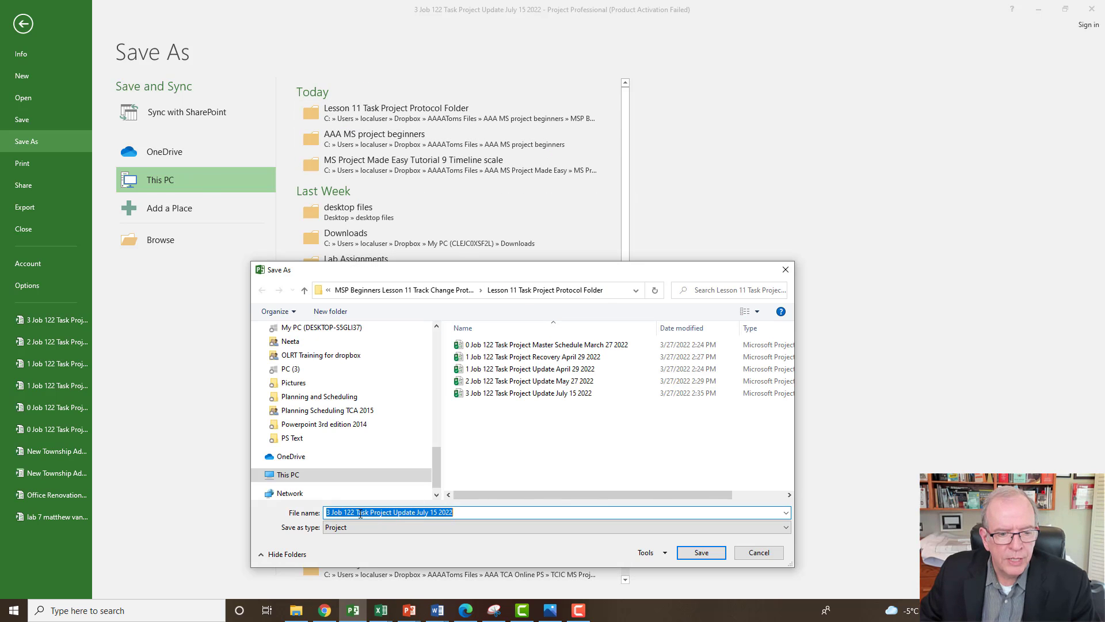
left_click(415, 513)
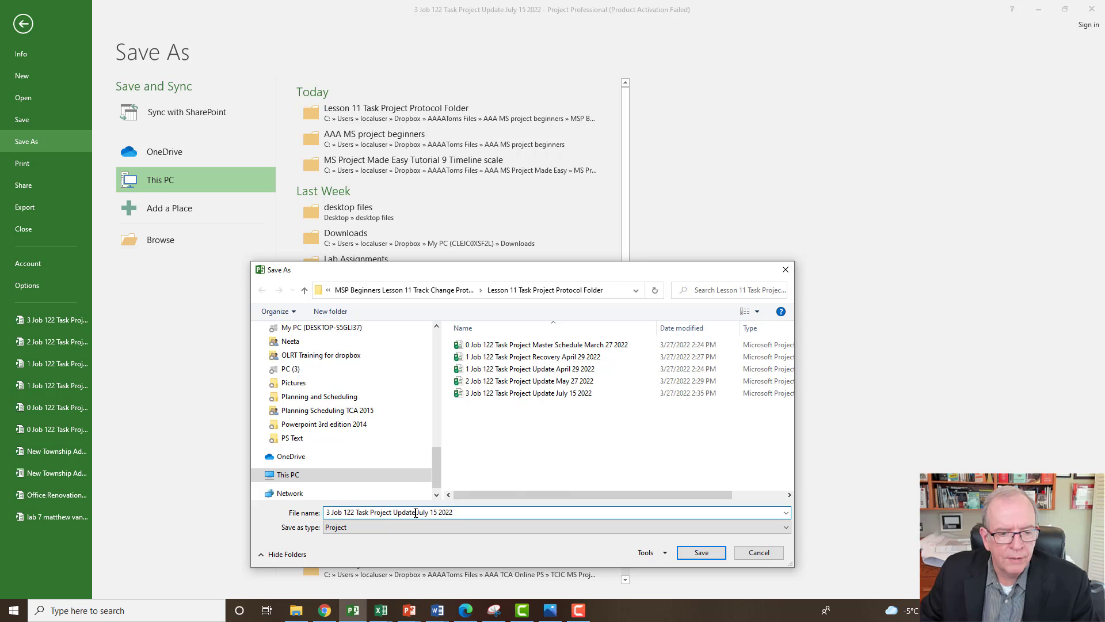
key("BackSpace")
key("BackSpace")
key("BackSpace")
key("BackSpace")
key("BackSpace")
key("BackSpace")
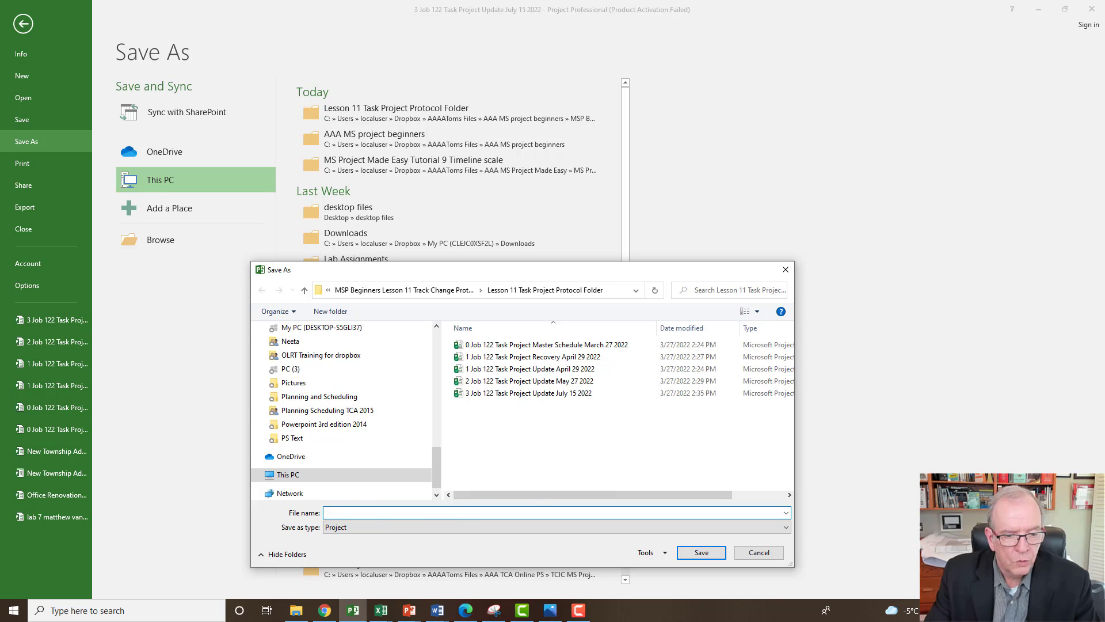
type("Recovery July 15 2022")
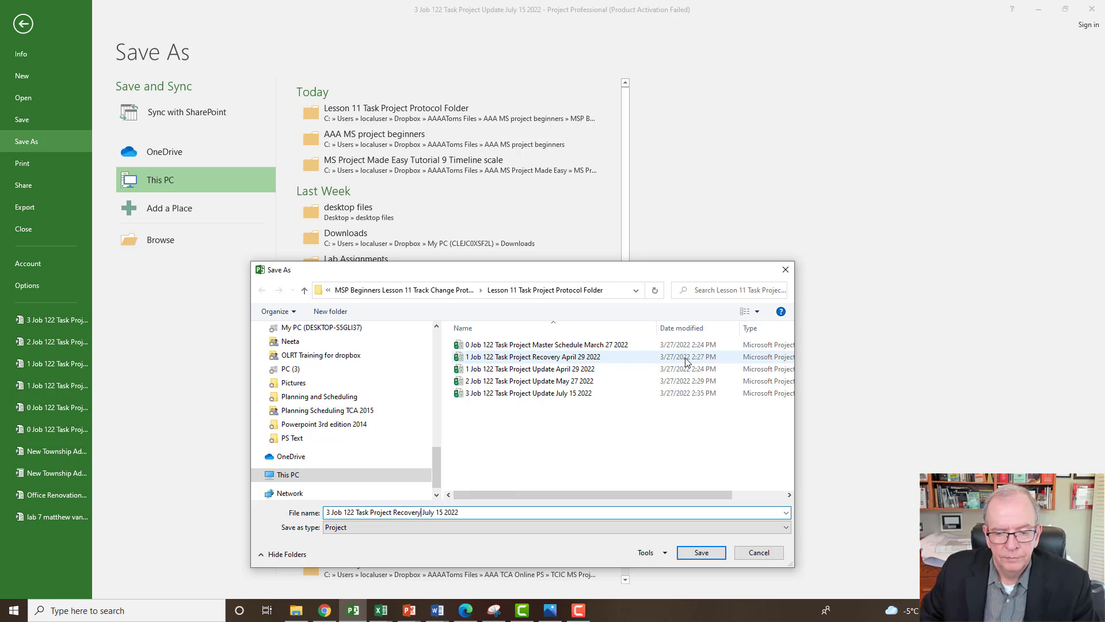
left_click(701, 553)
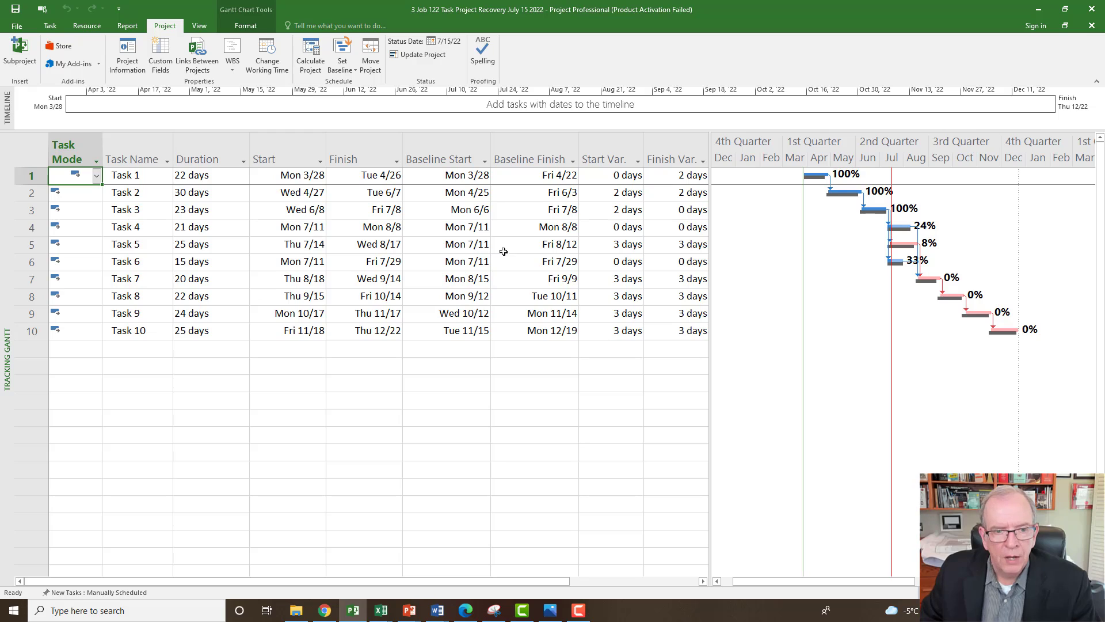
Step: Set Task 7's duration to 17 days and save the recovery file
left_click(233, 252)
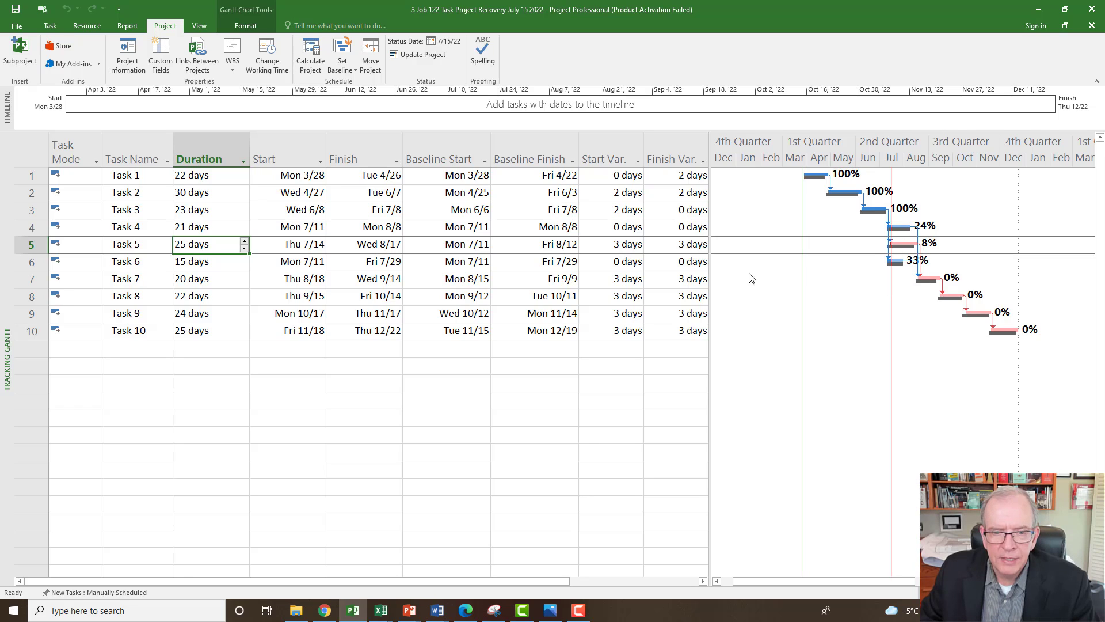
left_click(233, 280)
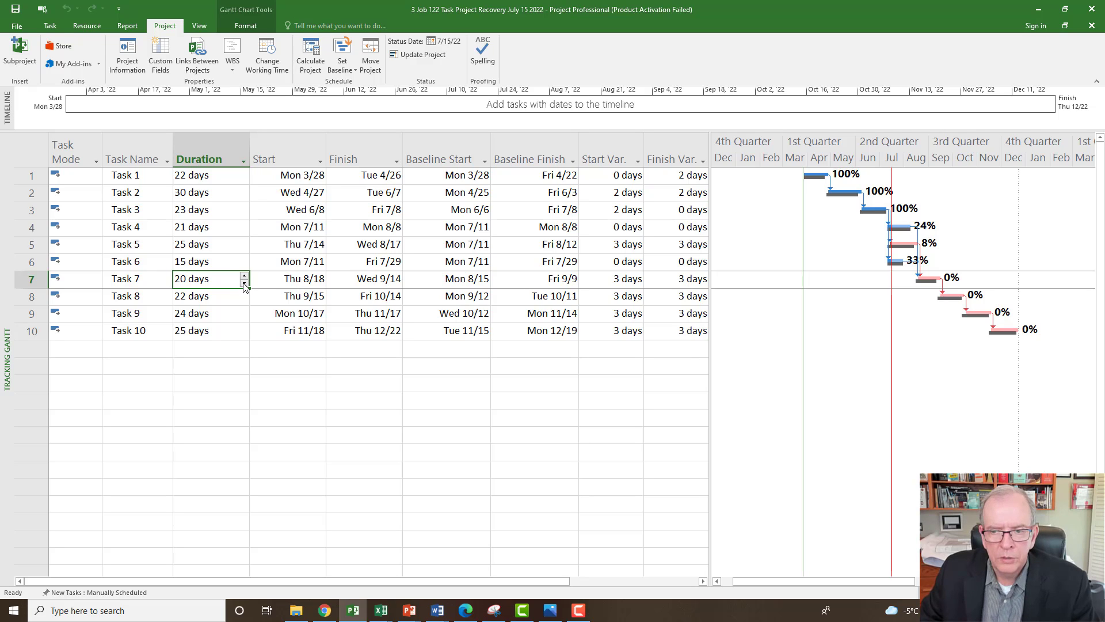
left_click(245, 285)
left_click(245, 286)
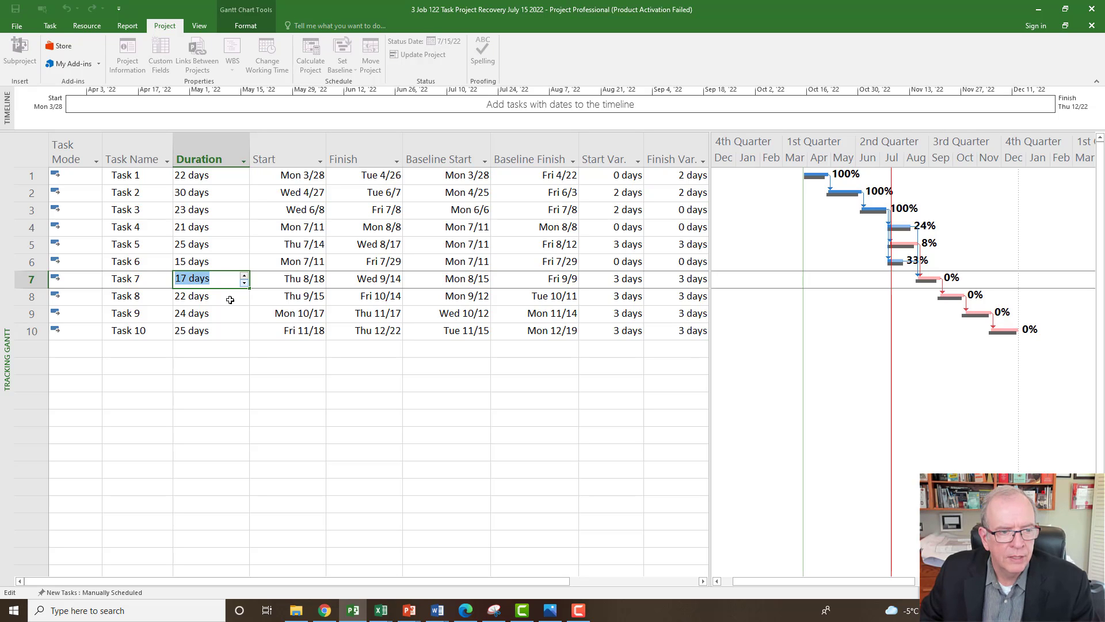
left_click(230, 299)
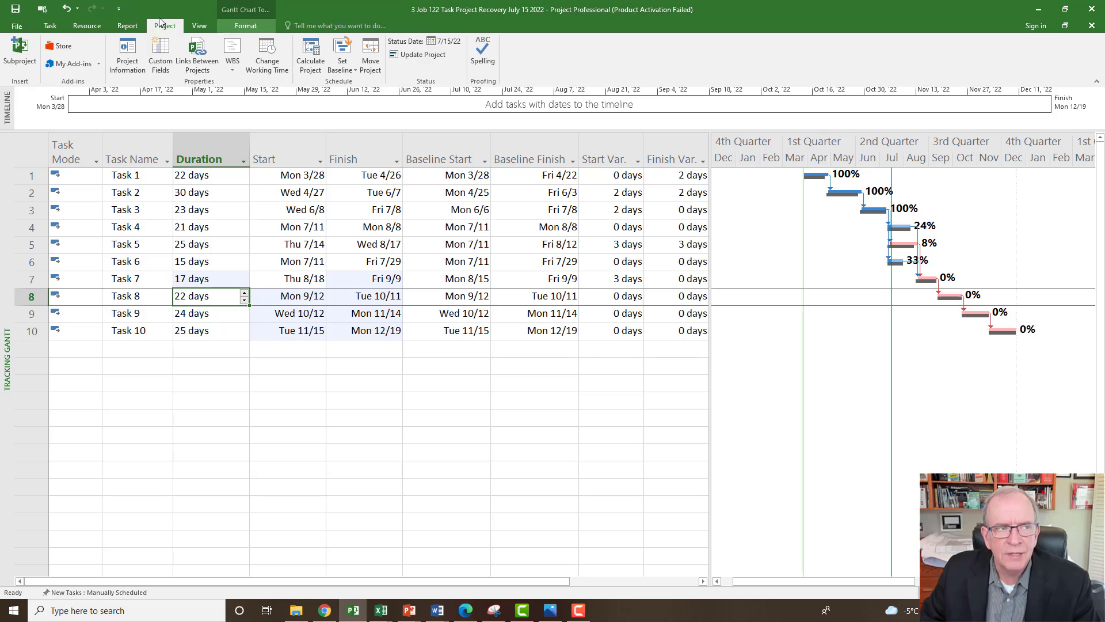
left_click(16, 9)
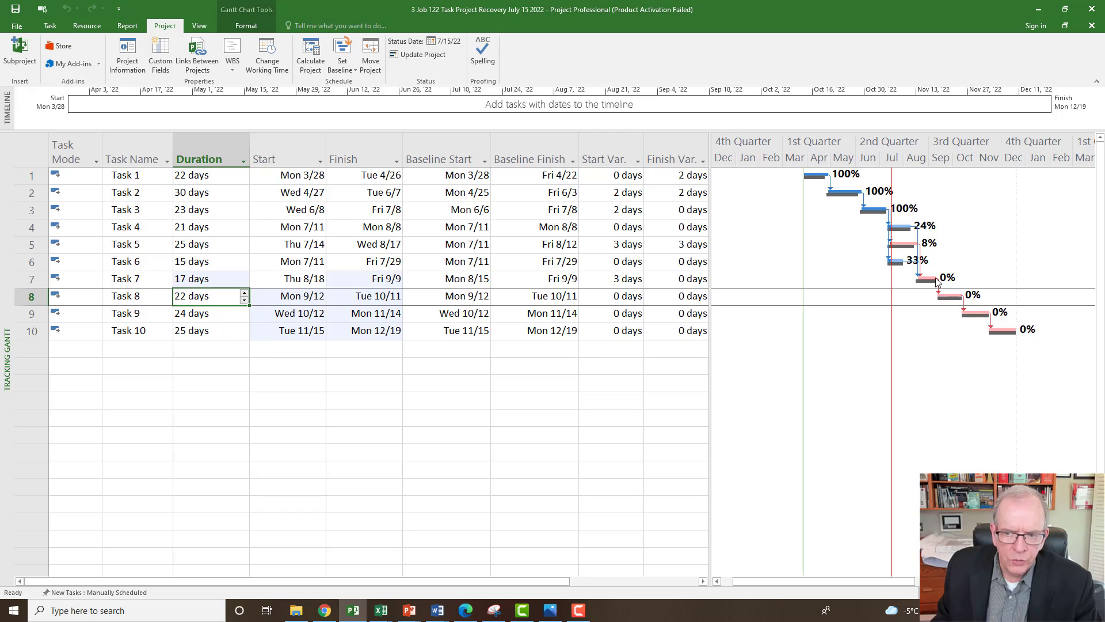
Step: Insert a new task between Task 7 and Task 8 and set its task mode to Auto Scheduled
mouse_move(937, 278)
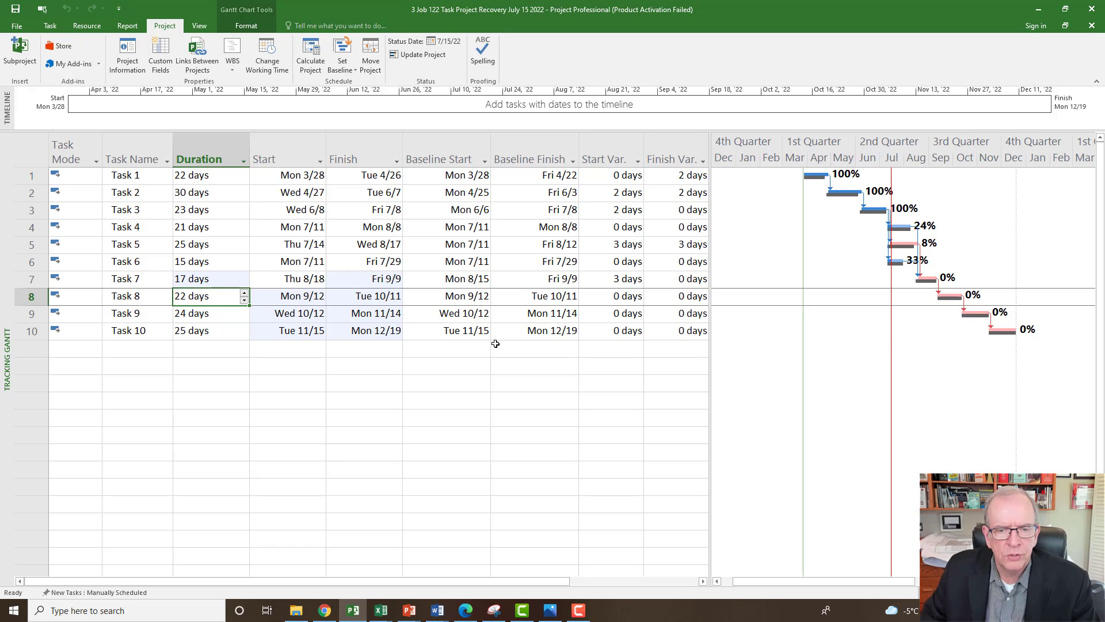
left_click(448, 345)
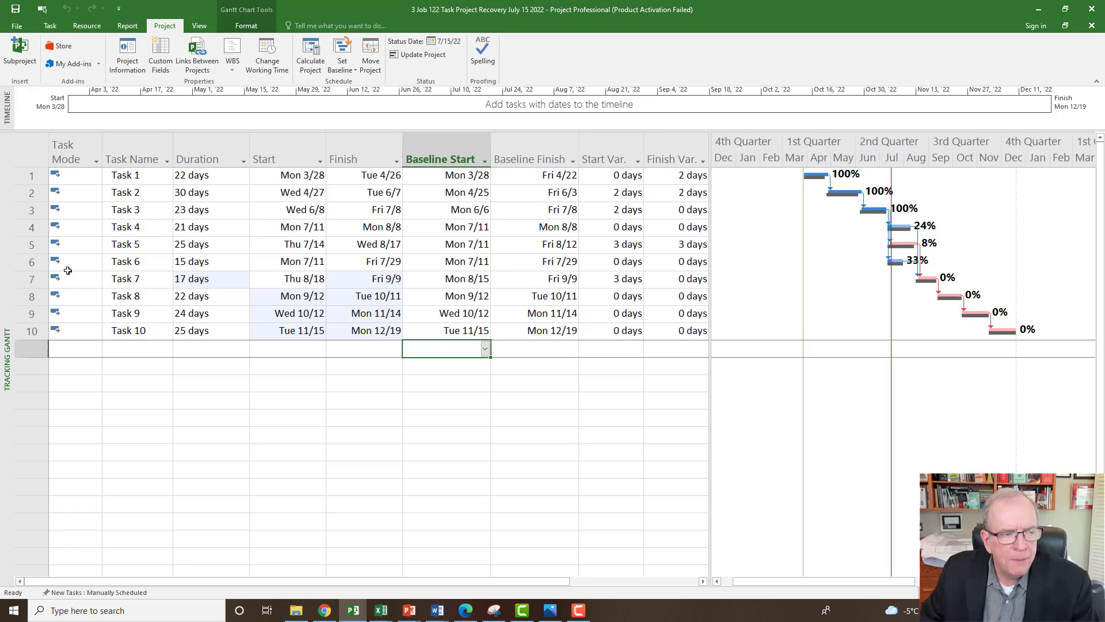
left_click(31, 281)
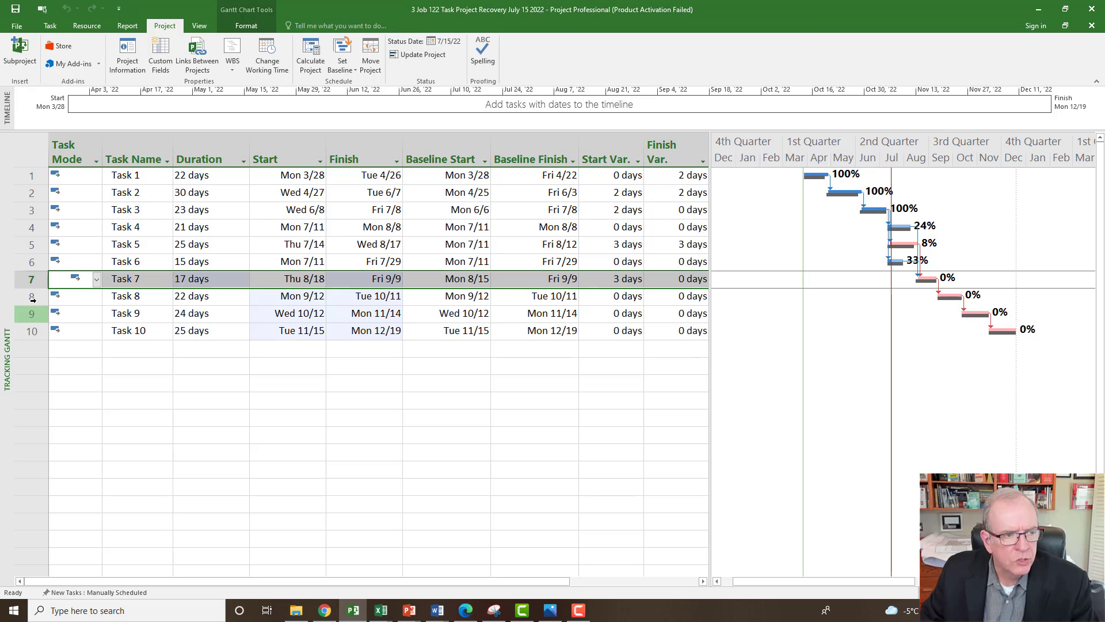
left_click_drag(31, 295, 31, 313)
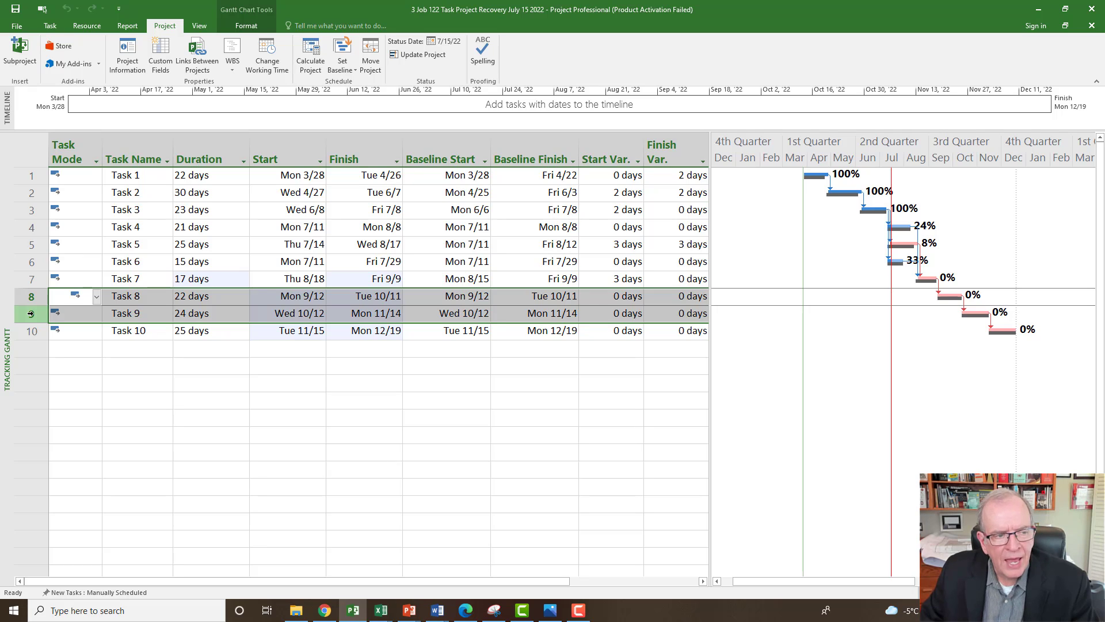
left_click(32, 300)
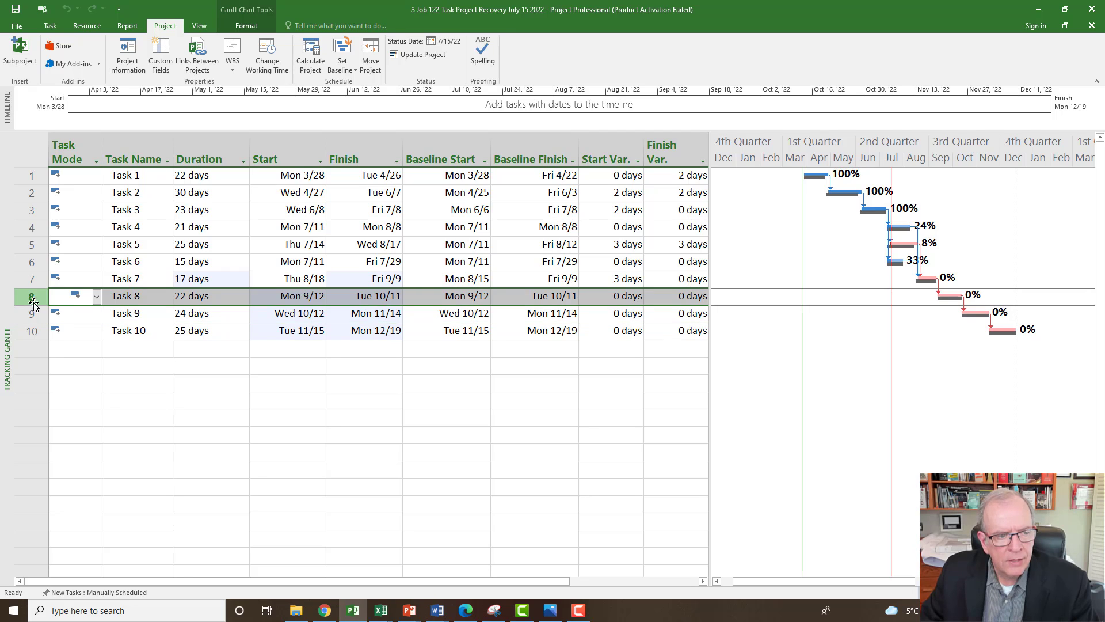
right_click(33, 300)
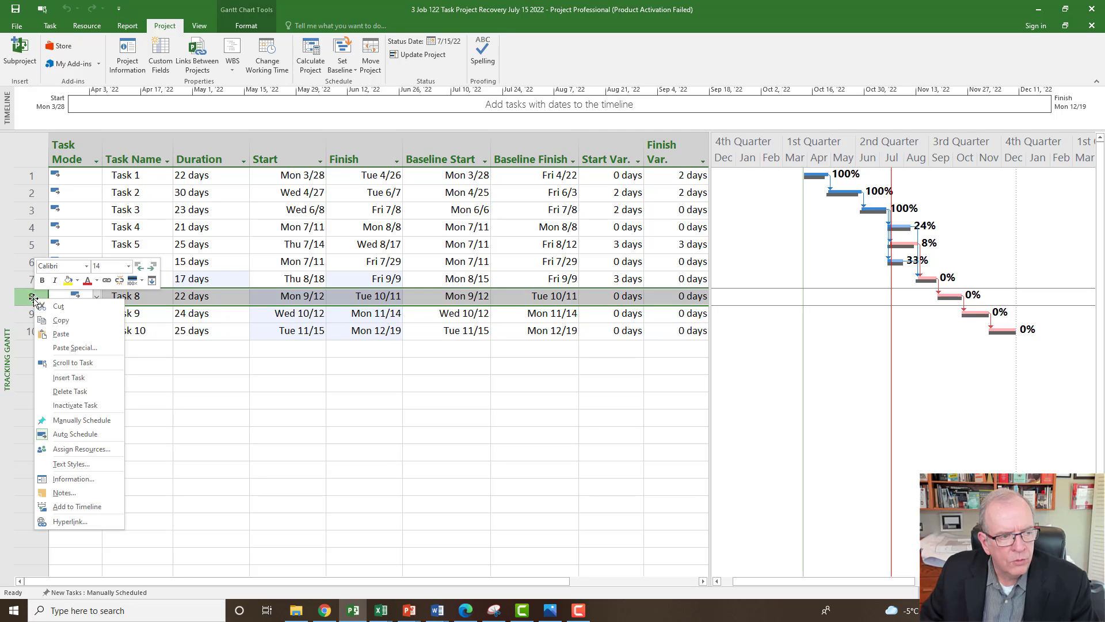
left_click(68, 377)
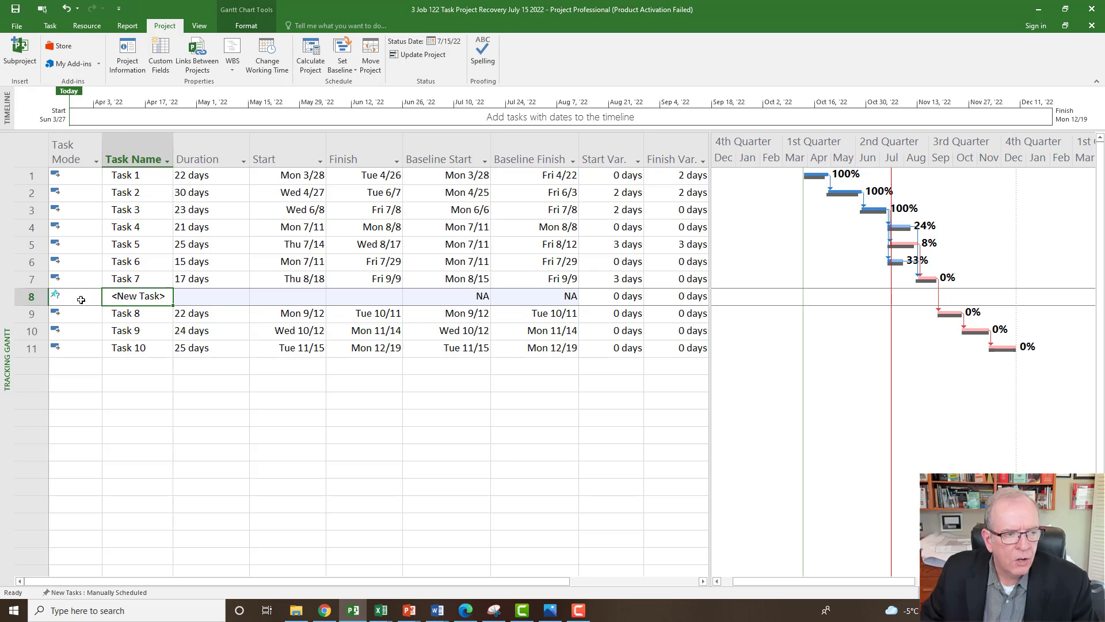
left_click(81, 299)
left_click(96, 297)
left_click(72, 324)
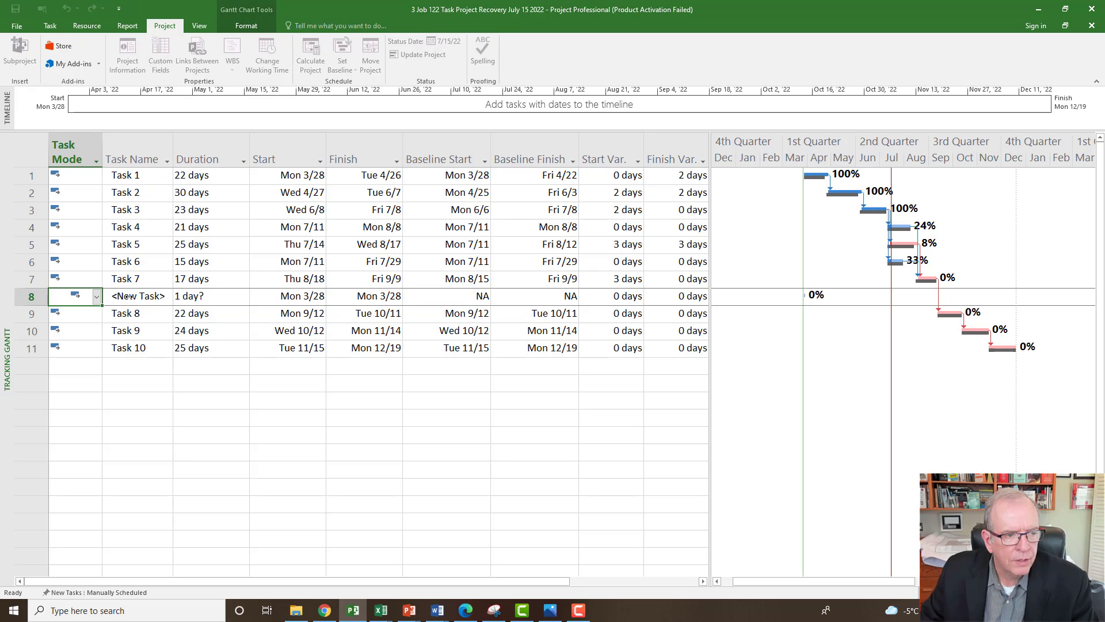
Step: Name the new task between Task 7 and Task 8 "CO 1"
left_click(129, 296)
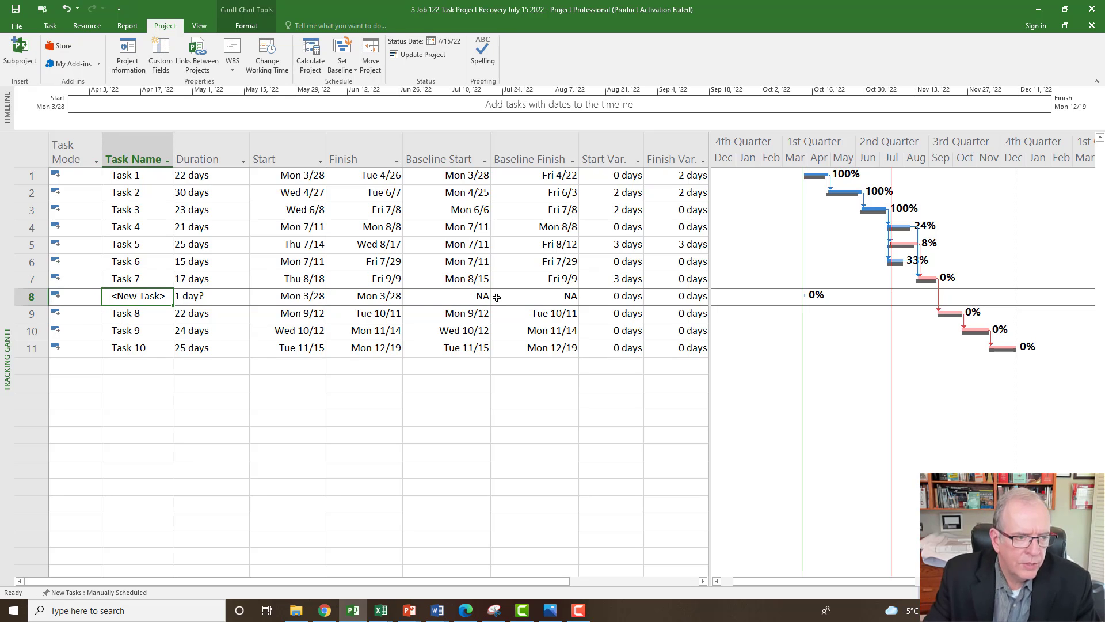
type("CO")
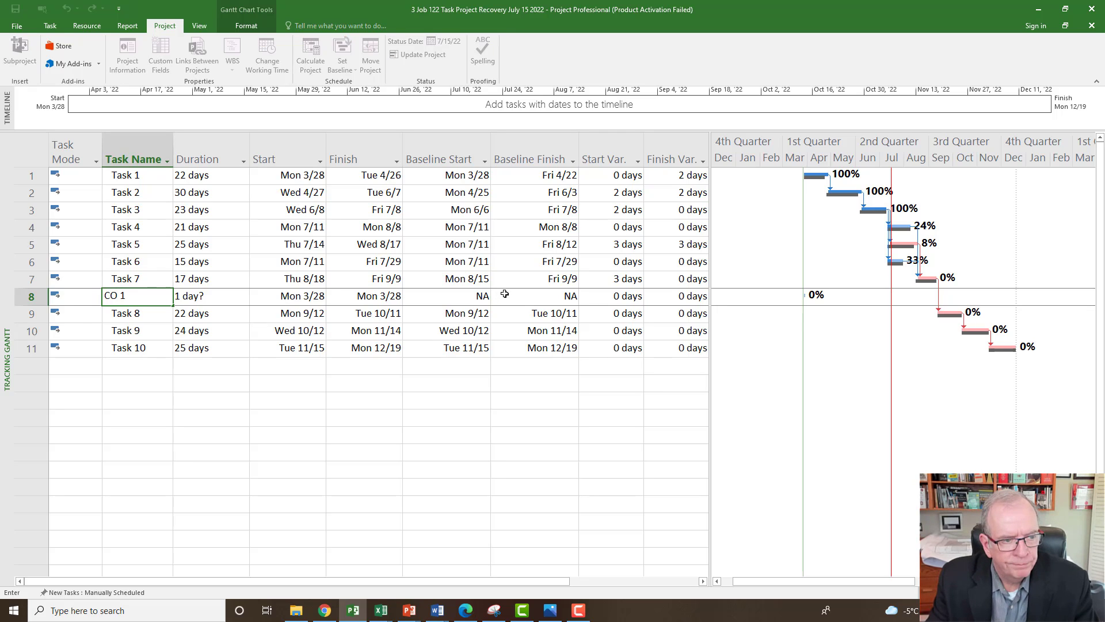
type(" 1")
key("Return")
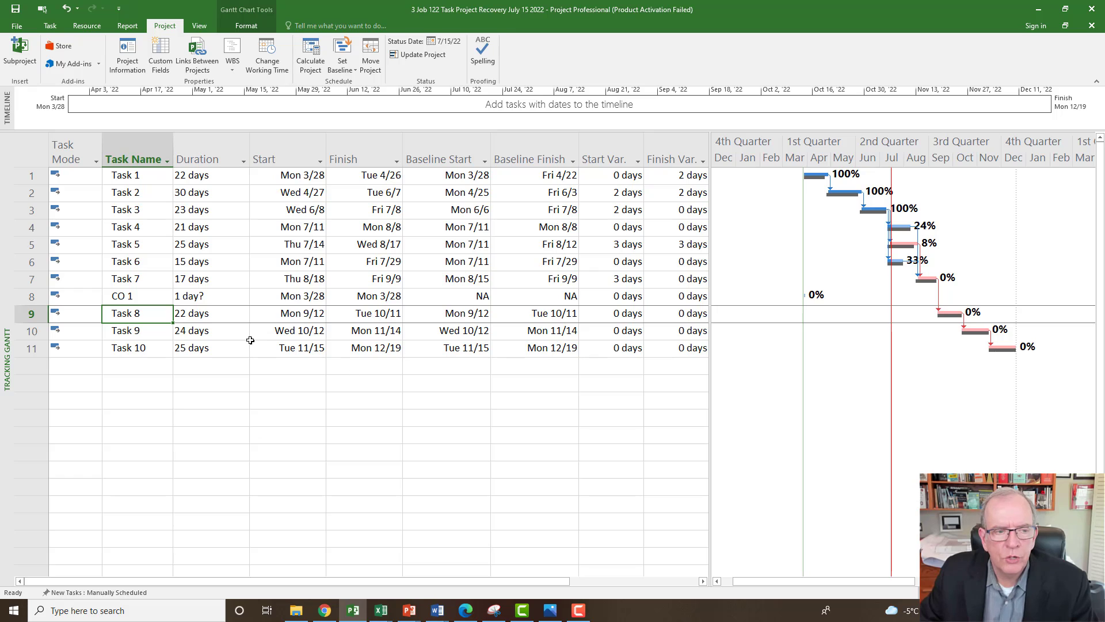
Step: Set the duration of the CO 1 task to 5 days
left_click(194, 296)
left_click(146, 300)
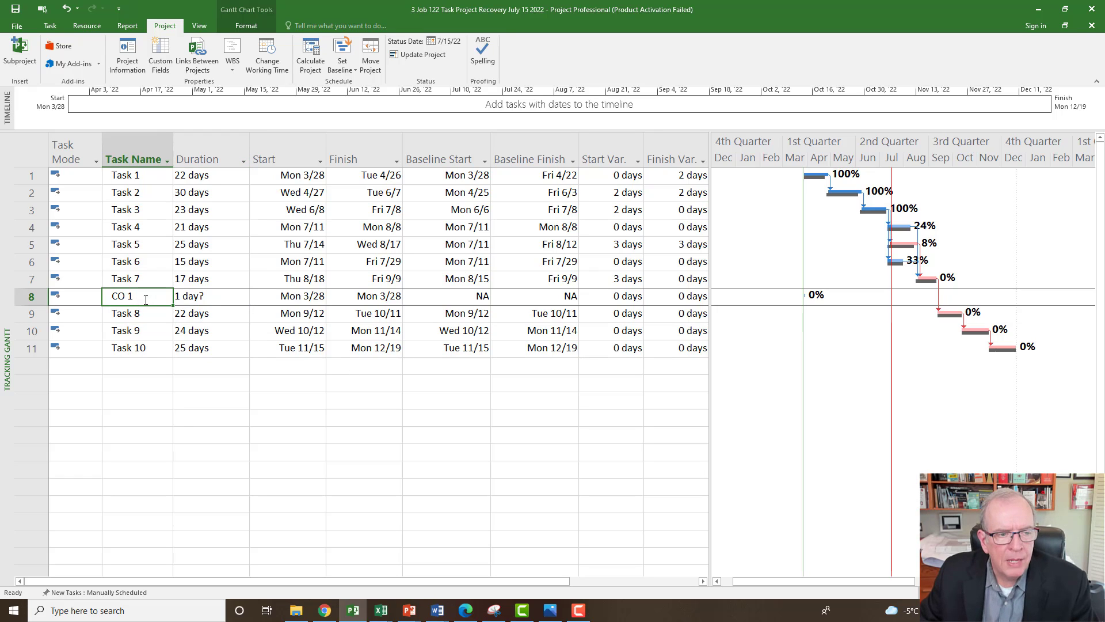
left_click(229, 297)
left_click(243, 293)
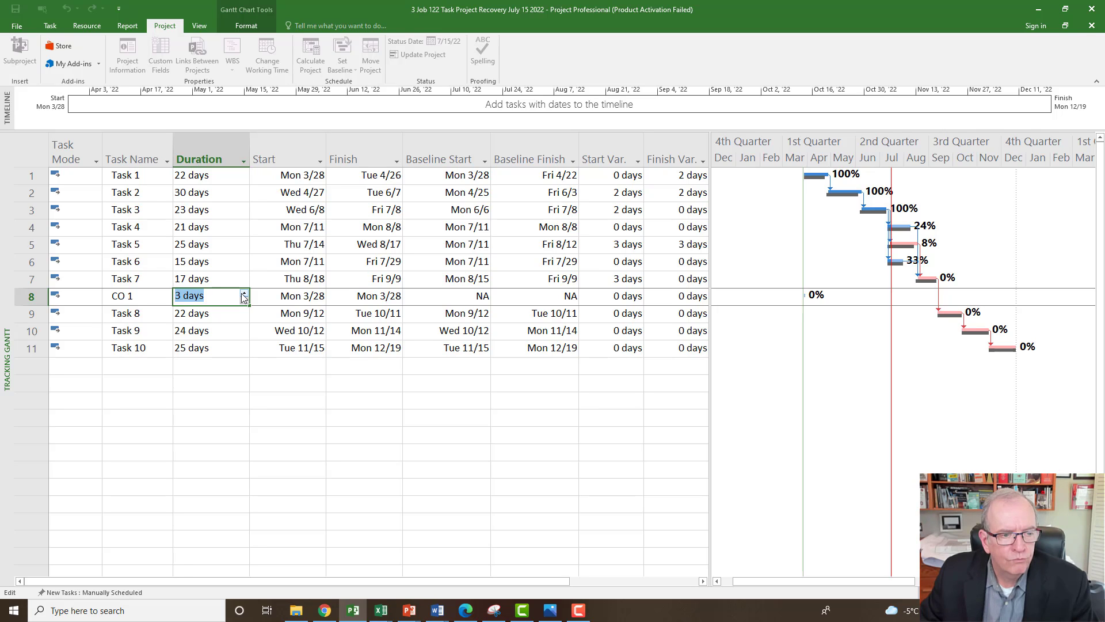
left_click(244, 294)
left_click(143, 298)
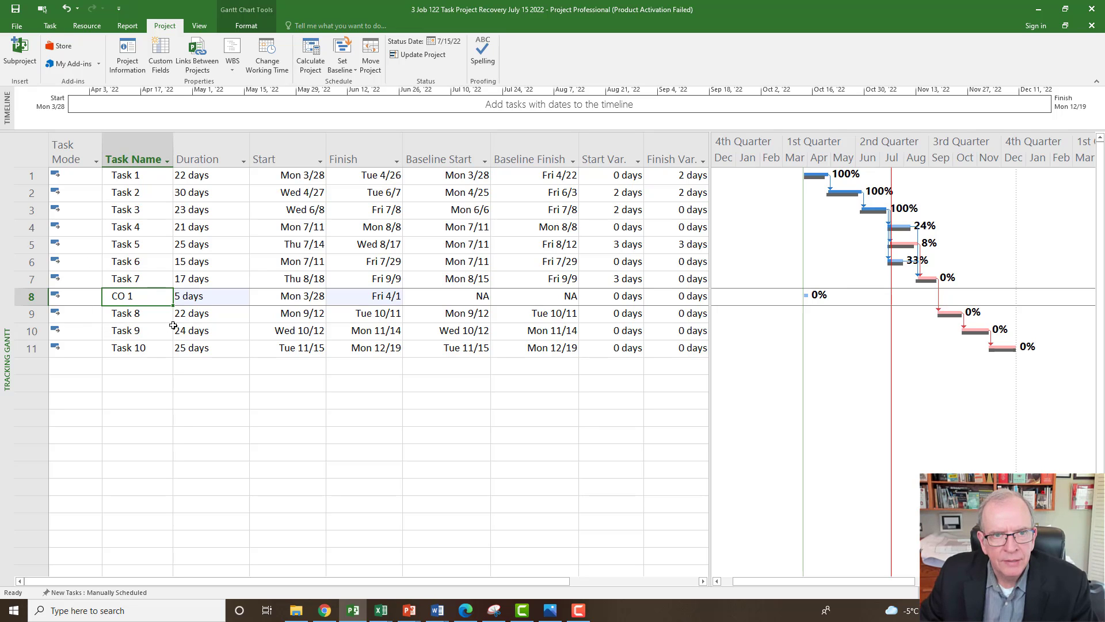
Step: Start saving a copy of the schedule in the Lesson 11 Task Project Protocol Folder, changing the file name's leading number to 4
left_click(23, 25)
left_click(41, 141)
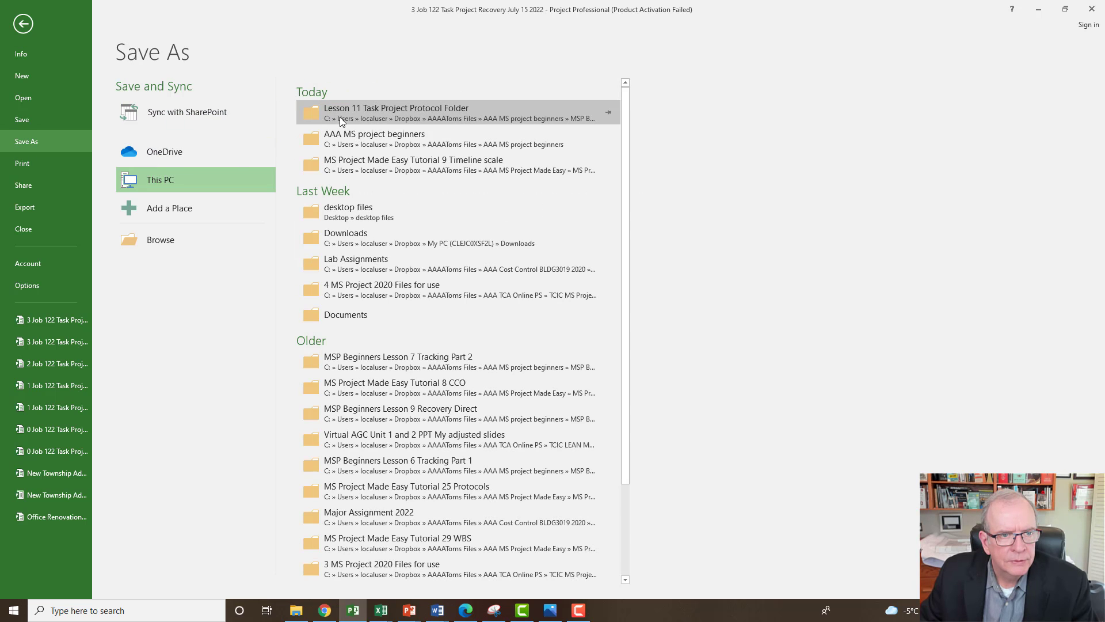
left_click(340, 116)
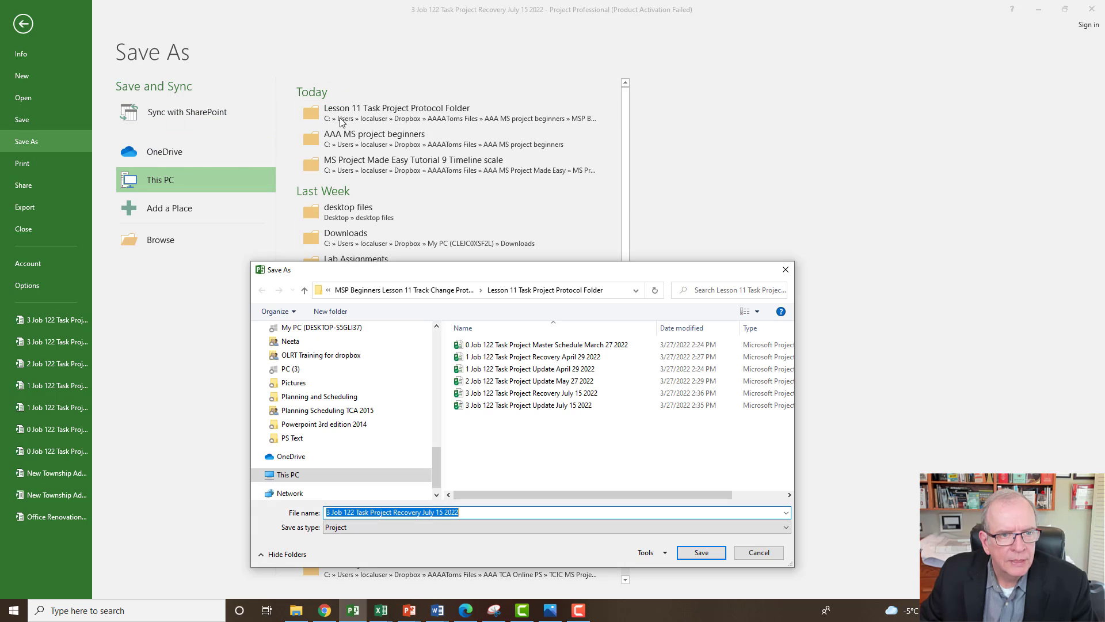
left_click(331, 517)
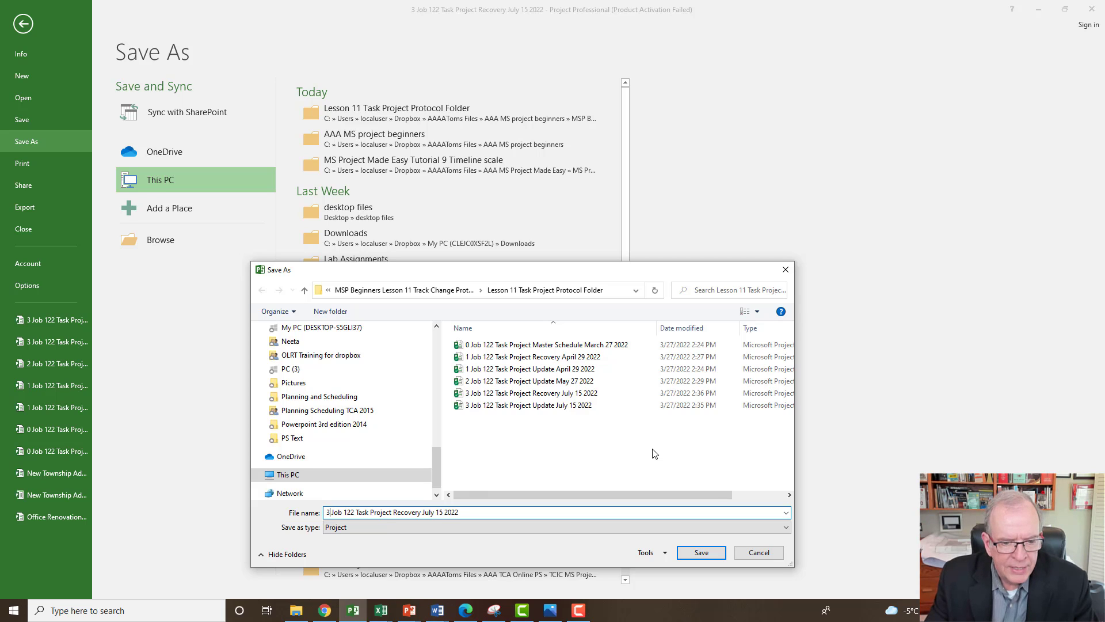
key("BackSpace")
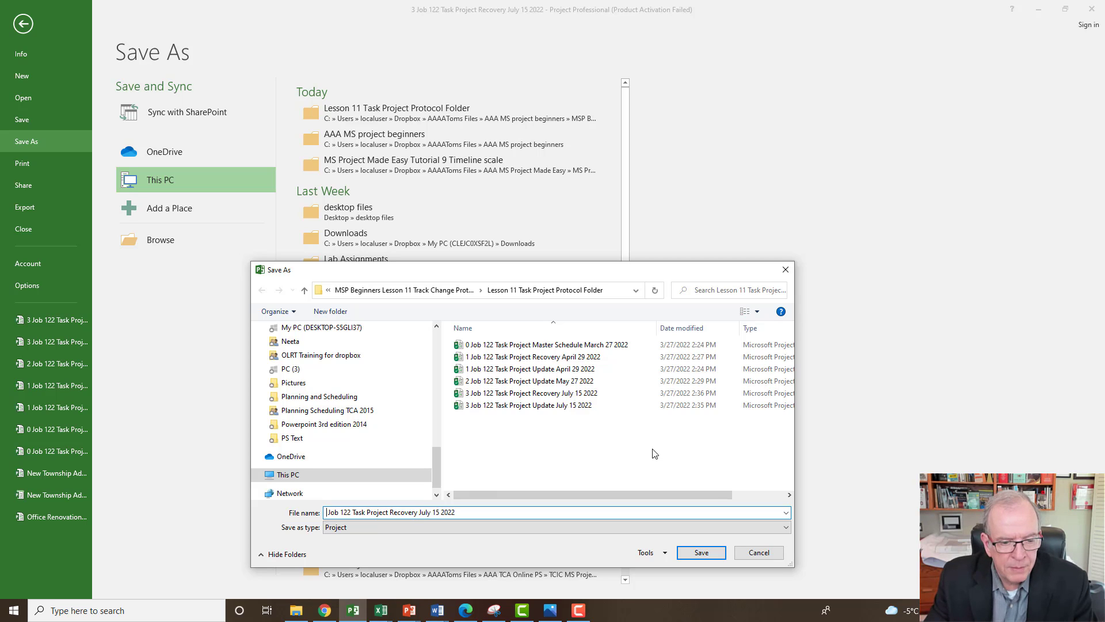
type("4")
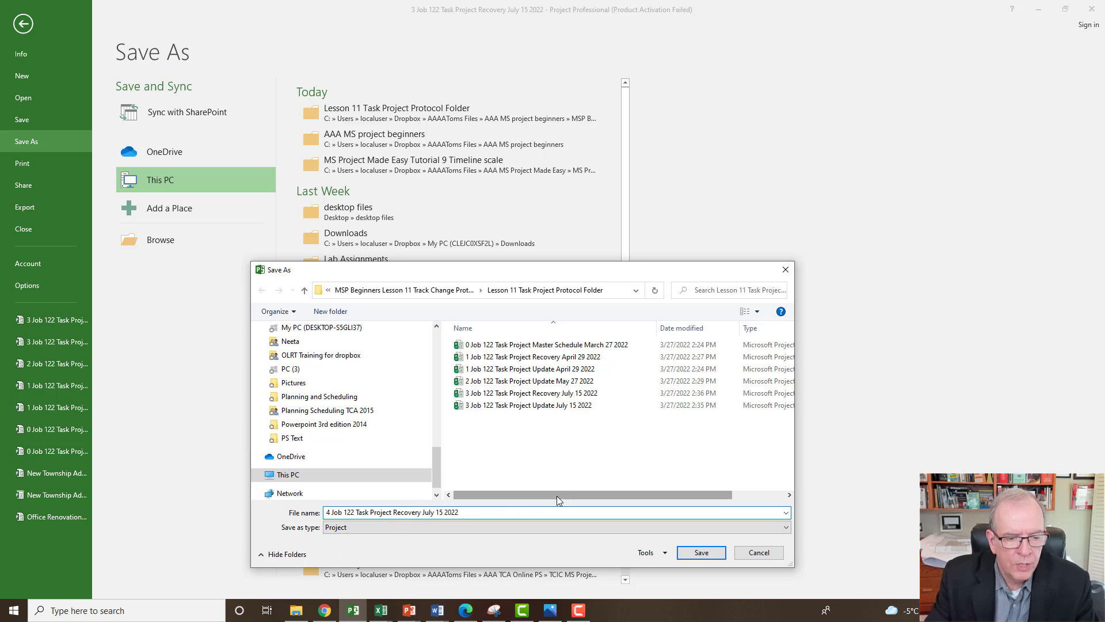
Step: Replace "Recovery" in the new file name with "CO No 1"
key("BackSpace")
key("BackSpace")
key("BackSpace")
key("BackSpace")
key("BackSpace")
key("BackSpace")
key("BackSpace")
key("BackSpace")
key("BackSpace")
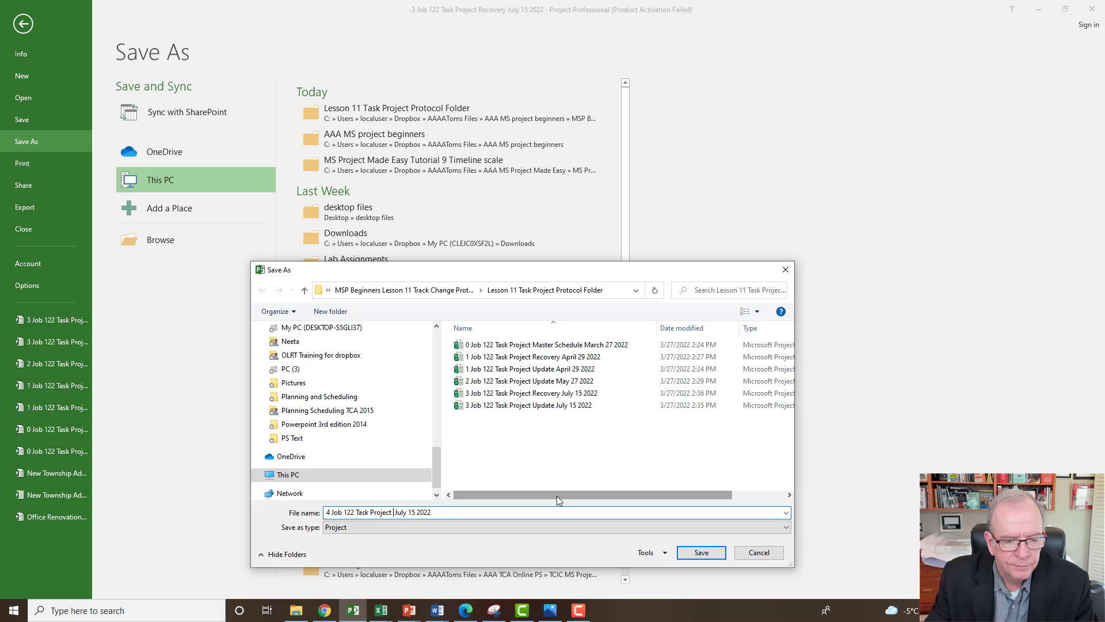
type("D")
key("BackSpace")
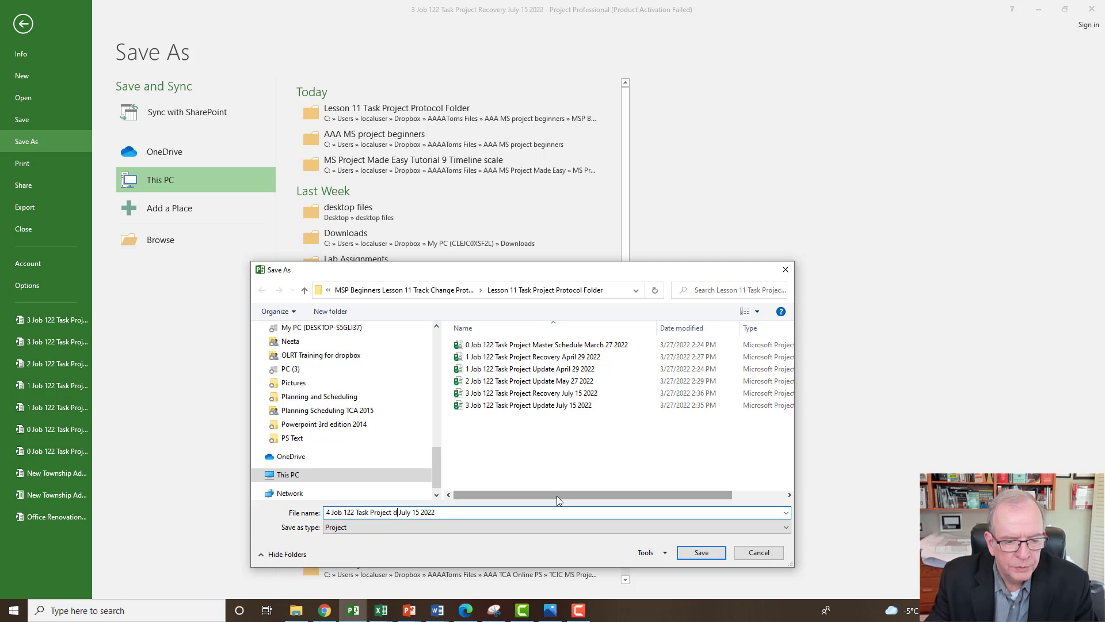
type("c")
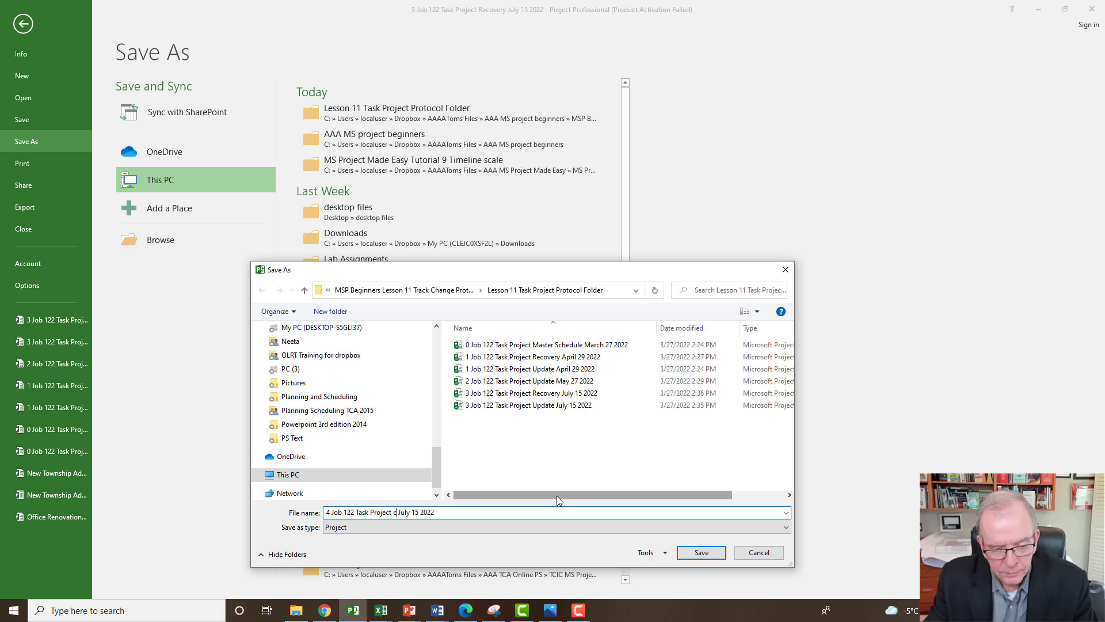
key("BackSpace")
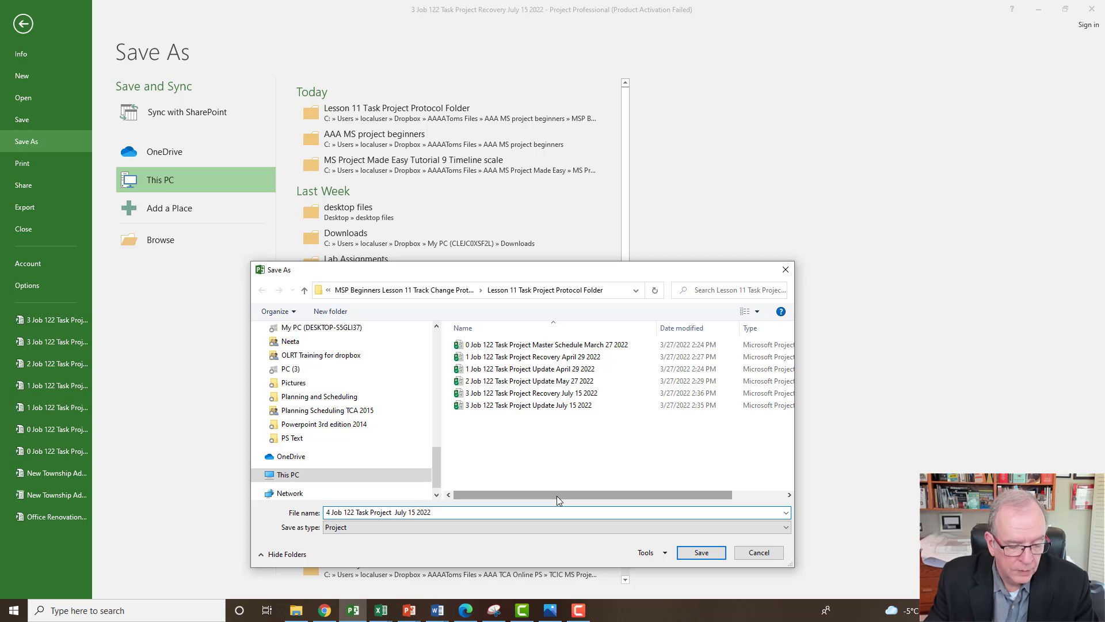
type("C")
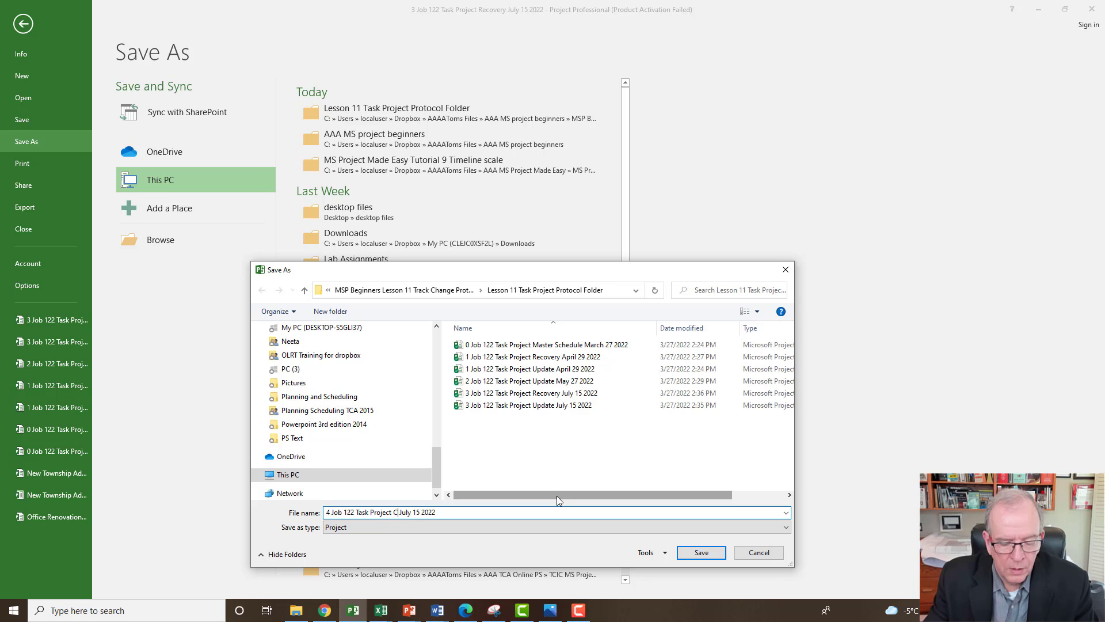
type("O No 1")
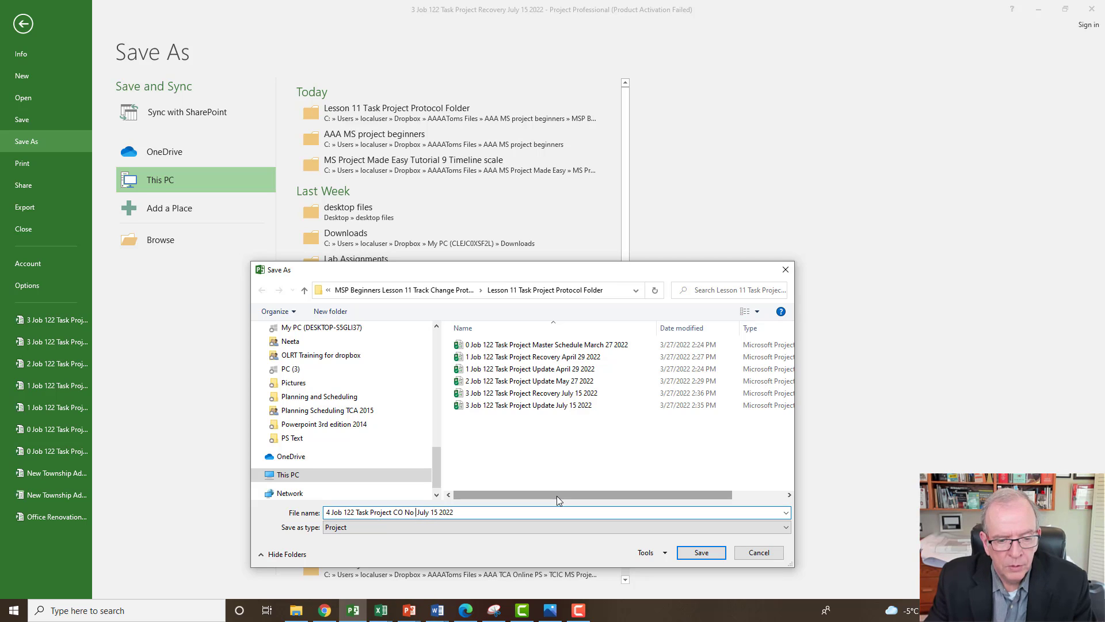
Step: Replace "July 15" in the file name with "Aug 1" and save the schedule as "4 Job 122 Task Project CO No 1 Aug 1 2022"
left_click(444, 511)
key("BackSpace")
key("BackSpace")
key("BackSpace")
key("BackSpace")
key("BackSpace")
key("BackSpace")
key("BackSpace")
key("BackSpace")
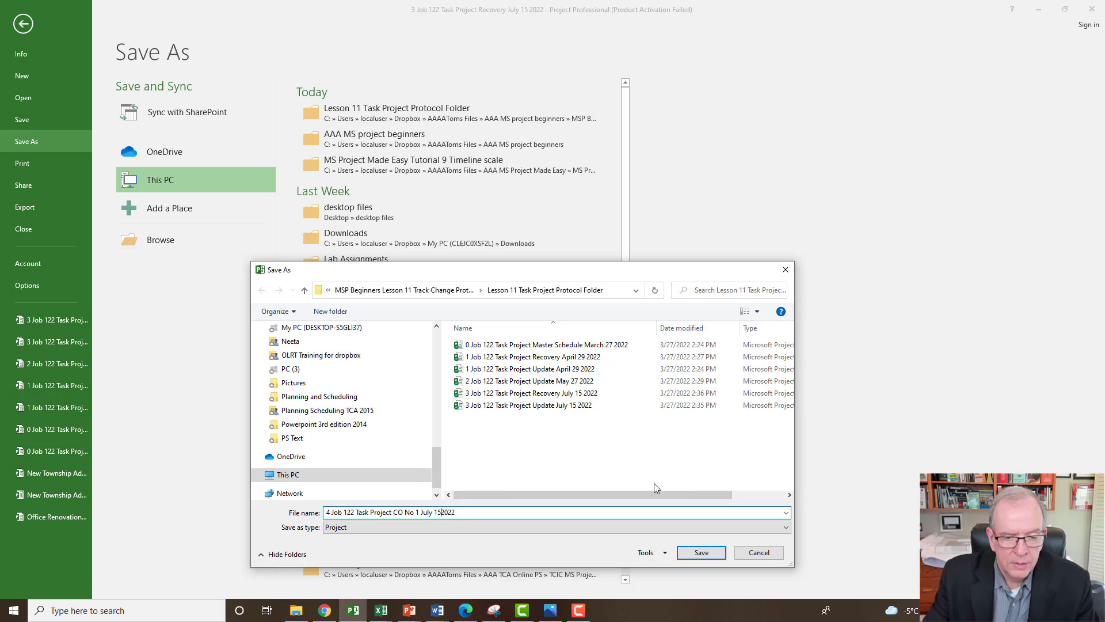
key("BackSpace")
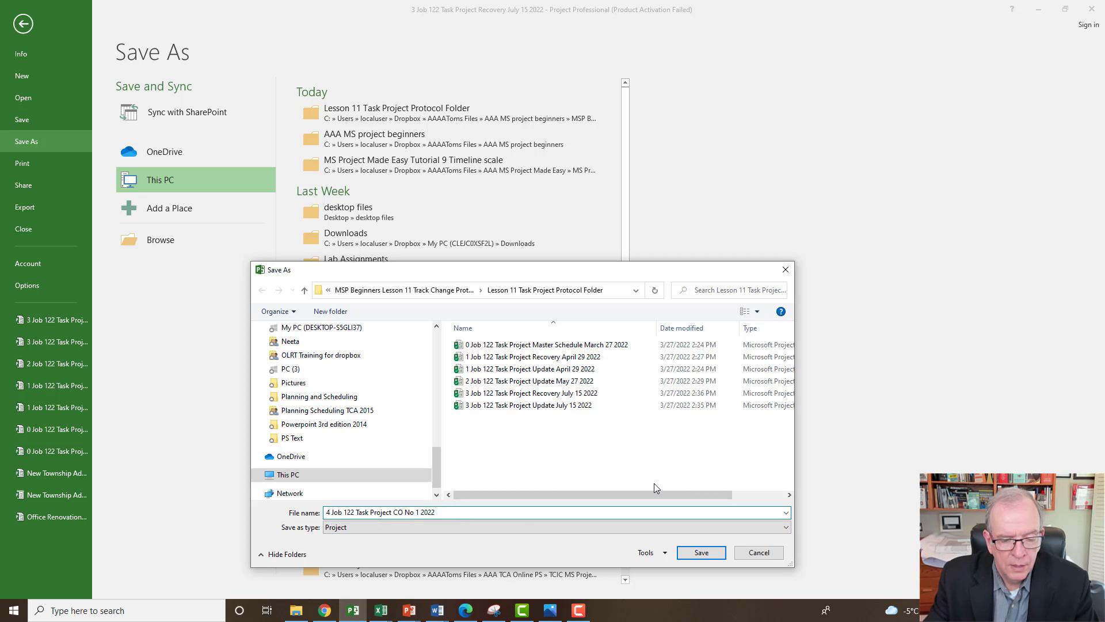
type("Aug 1")
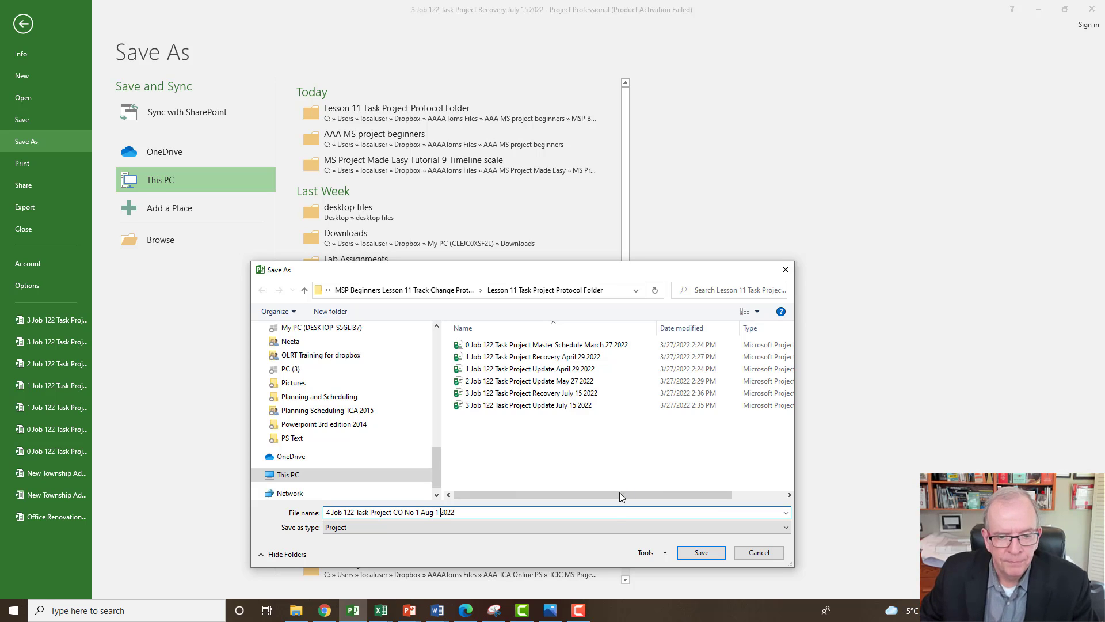
left_click(712, 555)
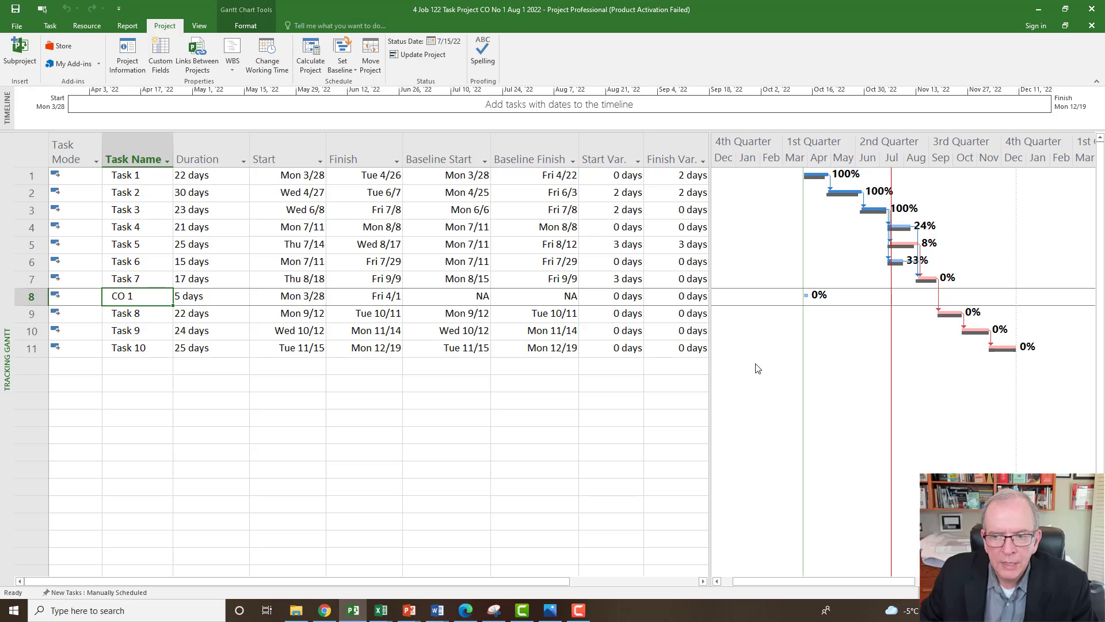
Step: Switch the task sheet to the Entry table and set the CO 1 task's predecessor to 7
left_click(129, 278)
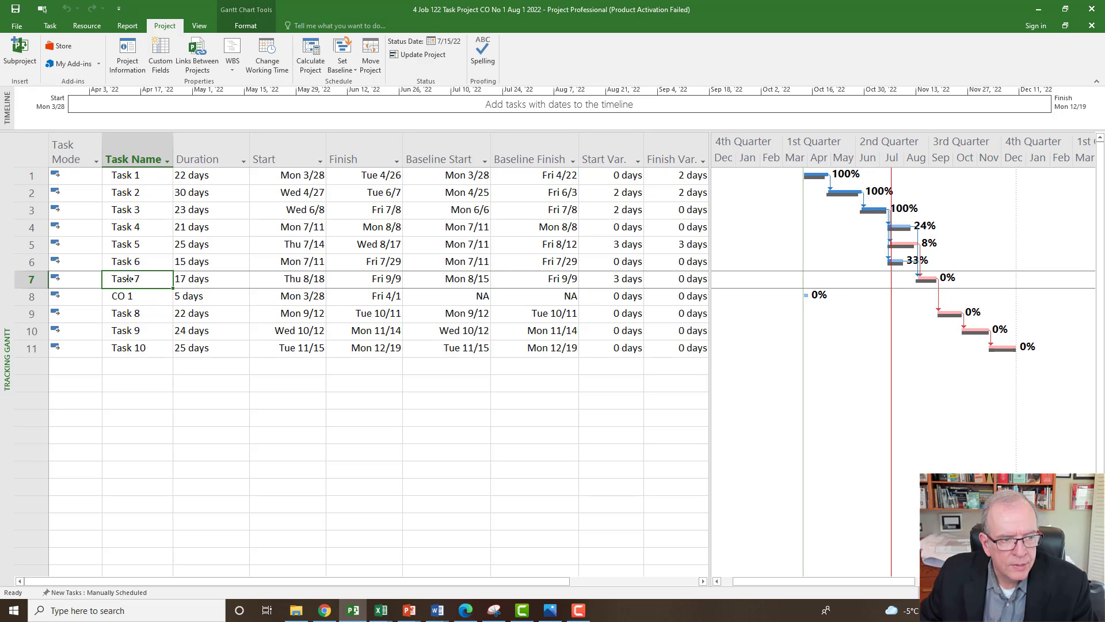
left_click(33, 150)
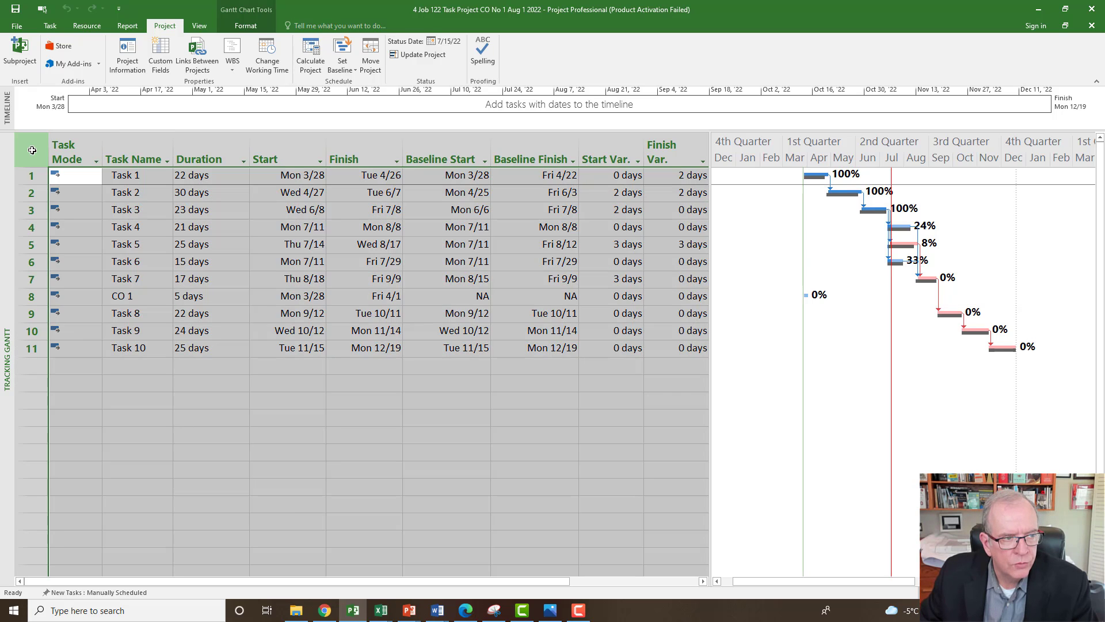
right_click(32, 150)
left_click(49, 193)
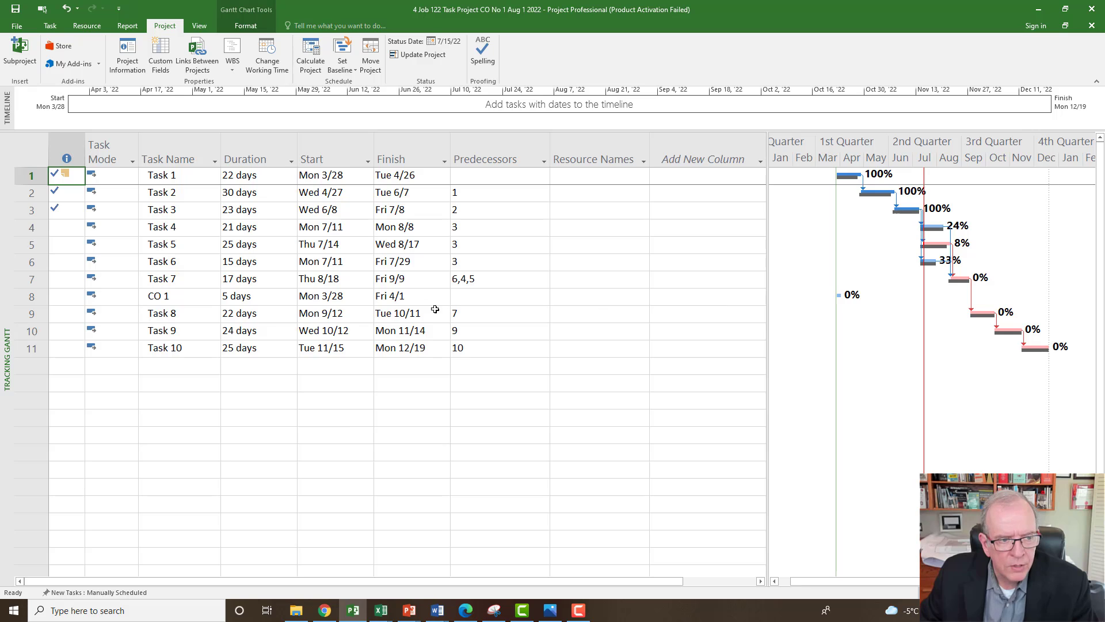
left_click(486, 300)
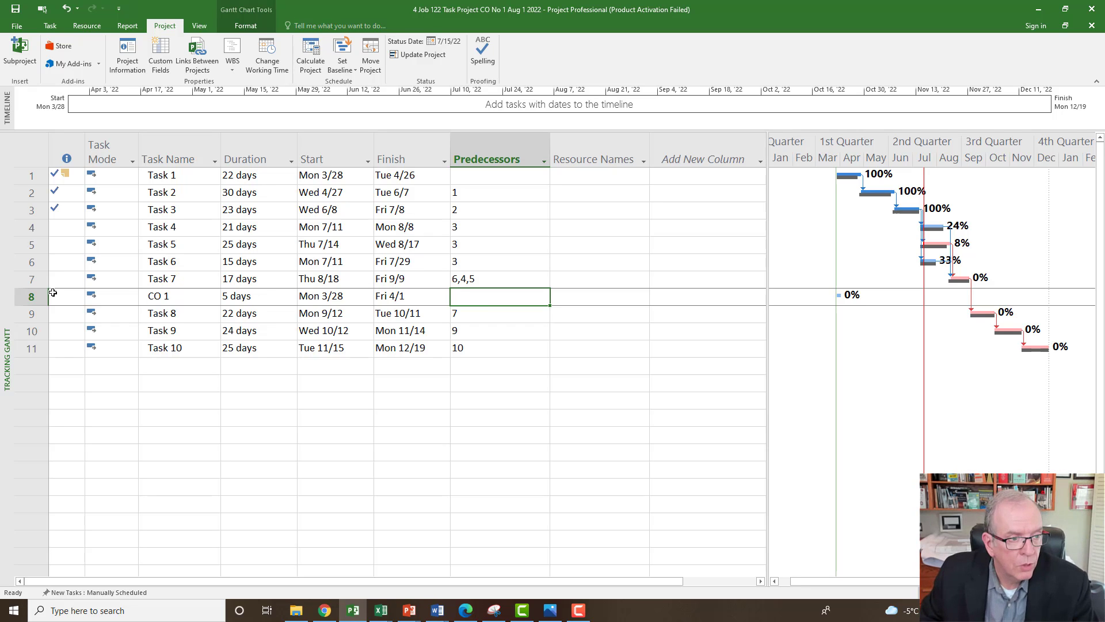
type("7")
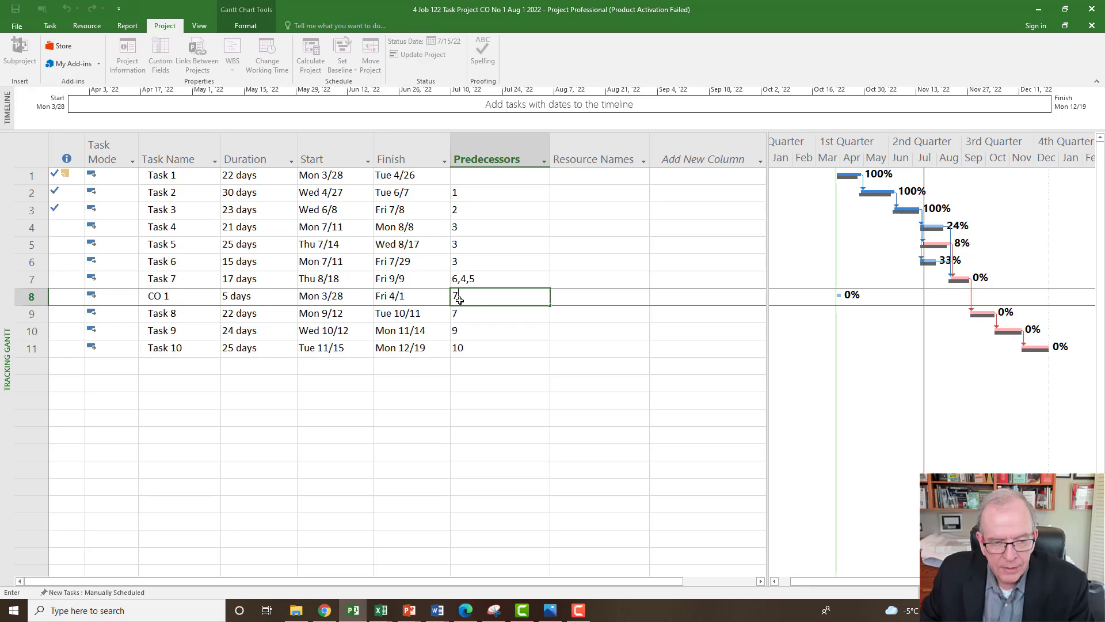
key("Return")
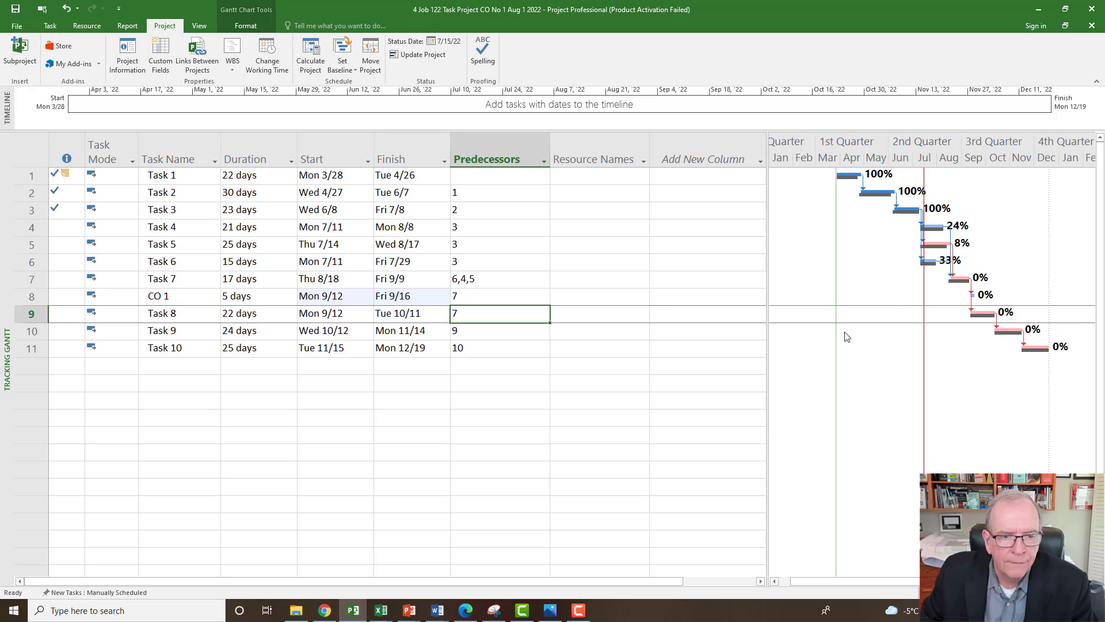
Step: Try to link CO 1 to Task 9 by setting Task 9's predecessors to 9,8
left_click(467, 332)
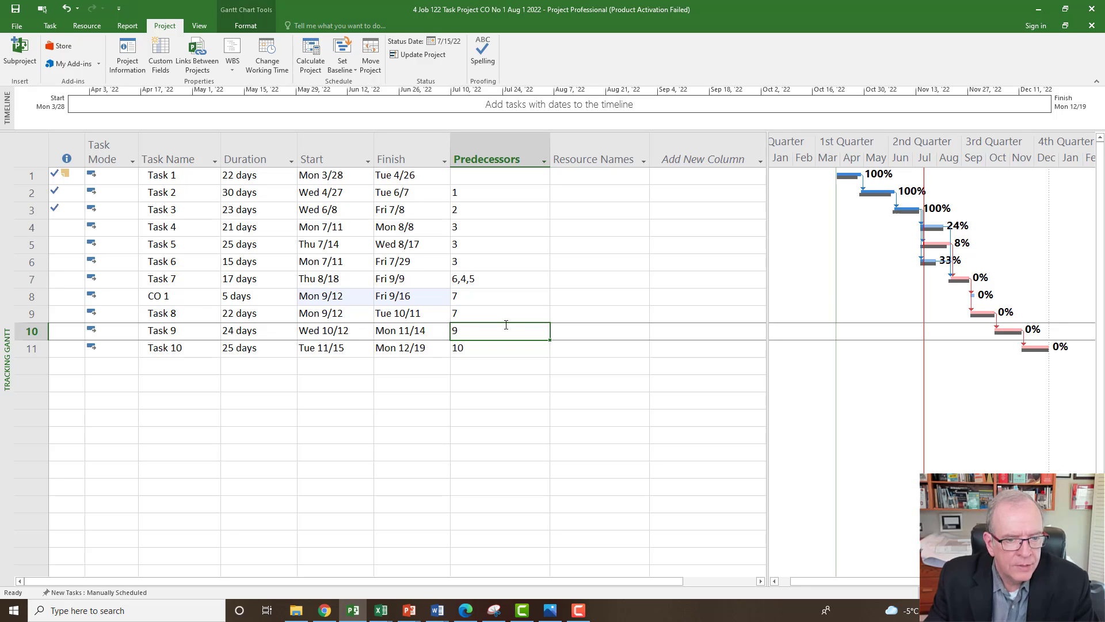
left_click(506, 325)
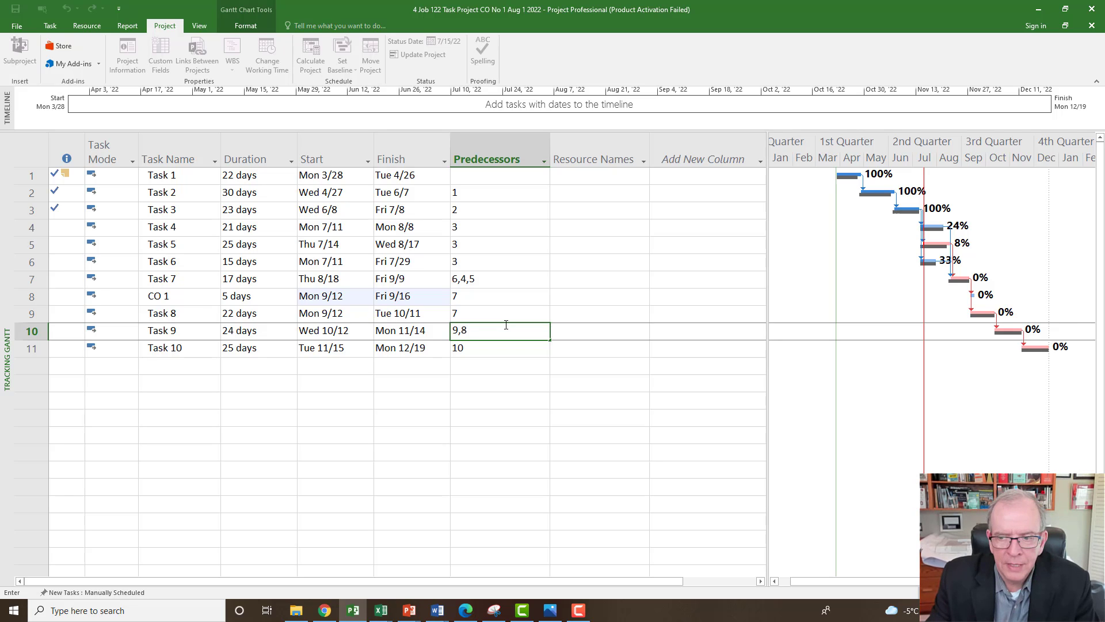
key("Return")
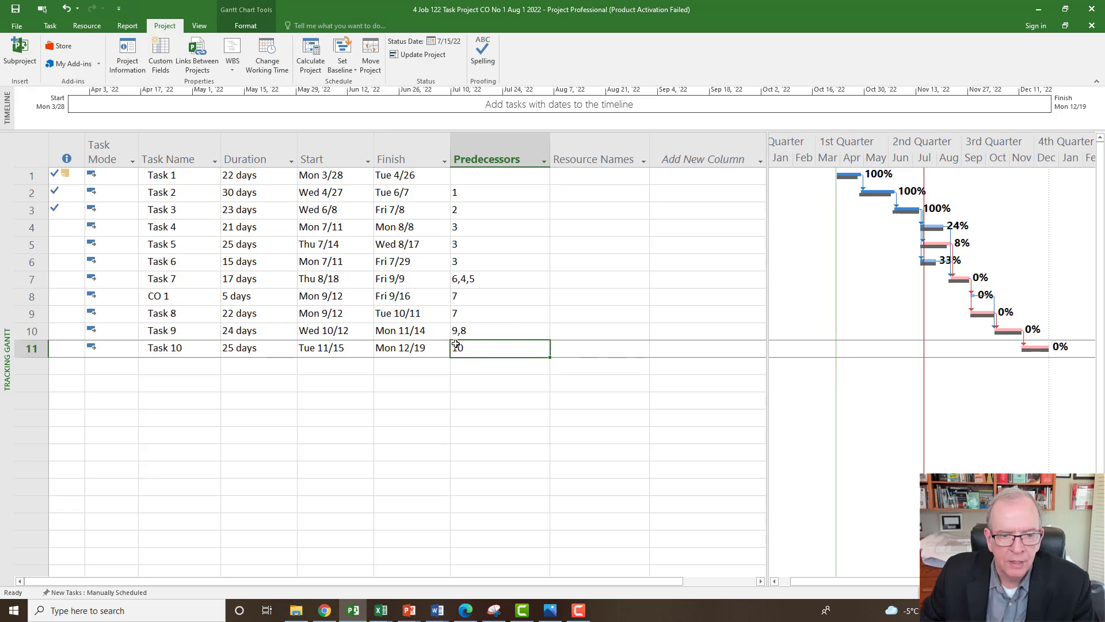
Step: Remove 8 from Task 9's predecessors, leaving only 9
left_click(469, 330)
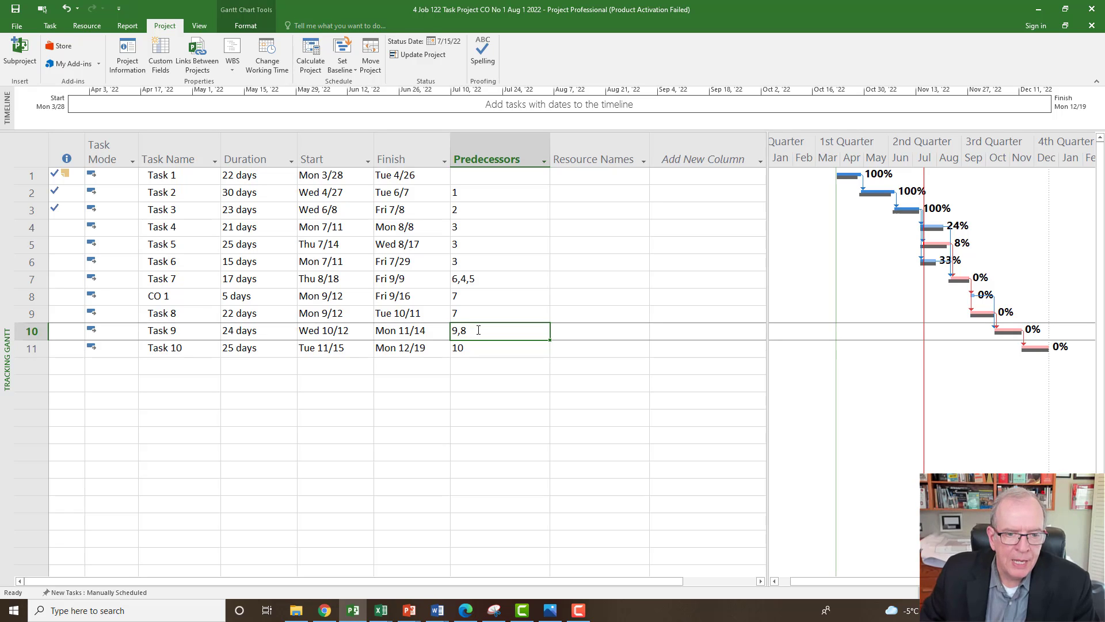
left_click(474, 330)
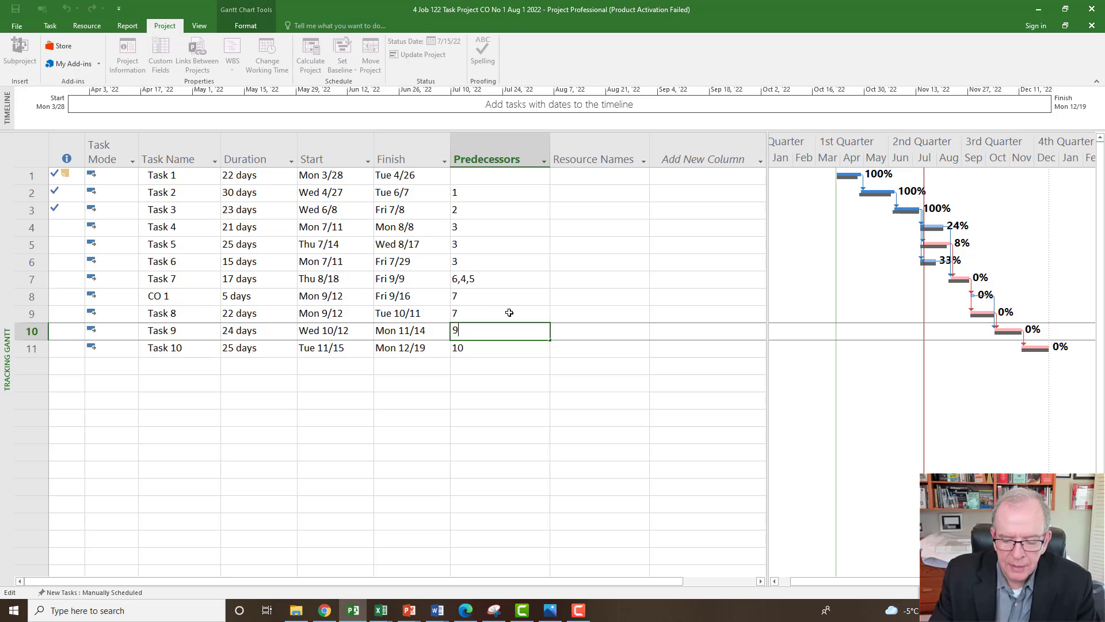
key("Return")
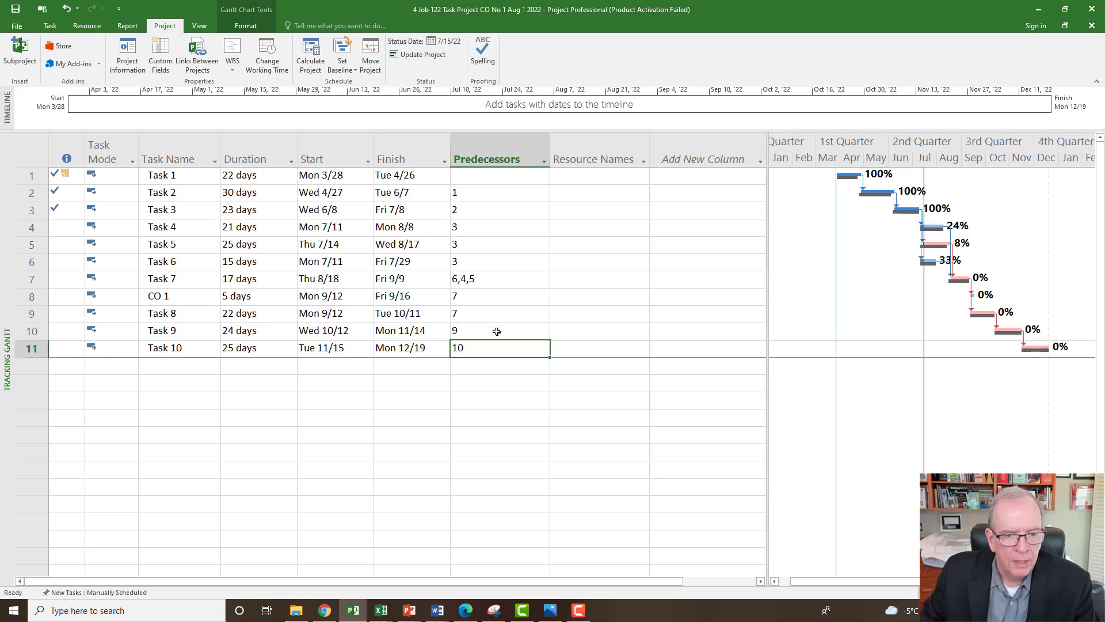
Step: Set Task 8's predecessors to 7,8 so that it also follows the CO 1 task
left_click(496, 331)
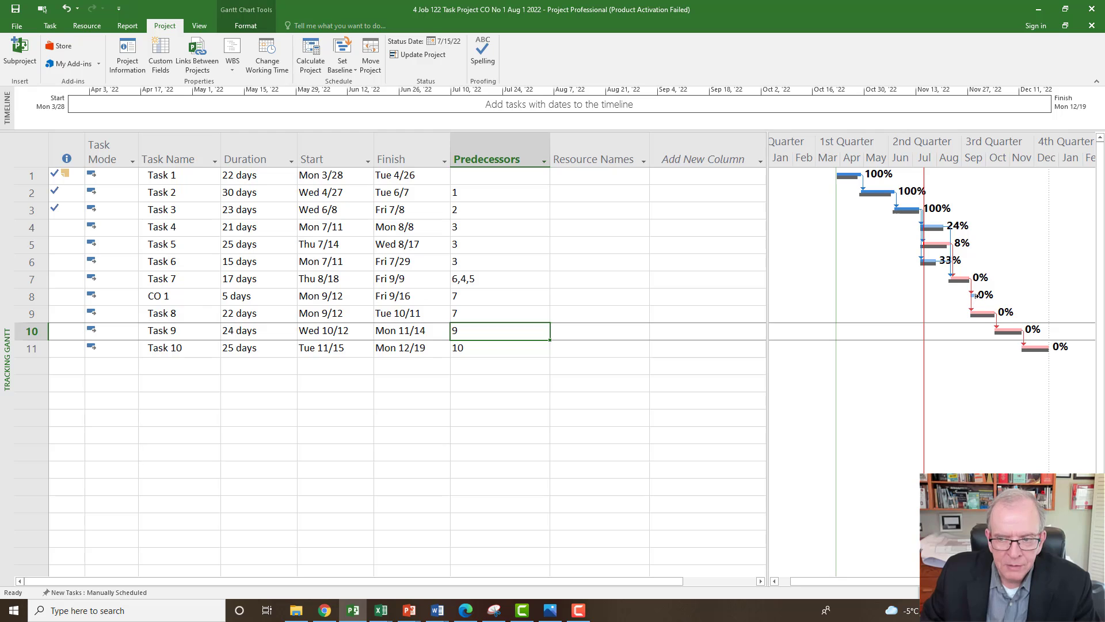
left_click(494, 316)
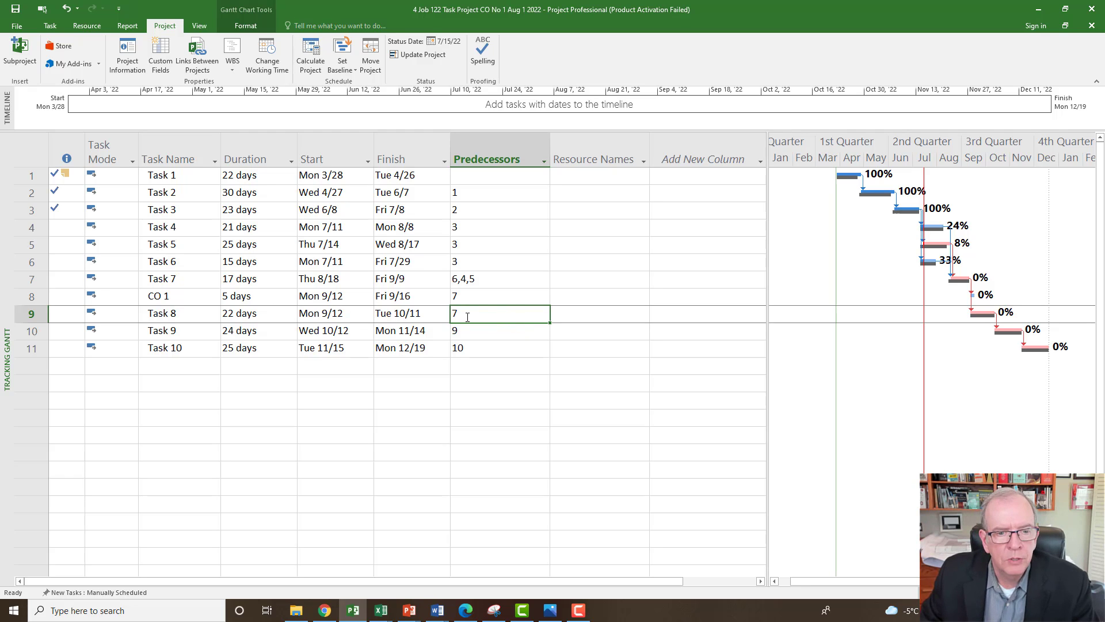
left_click(511, 310)
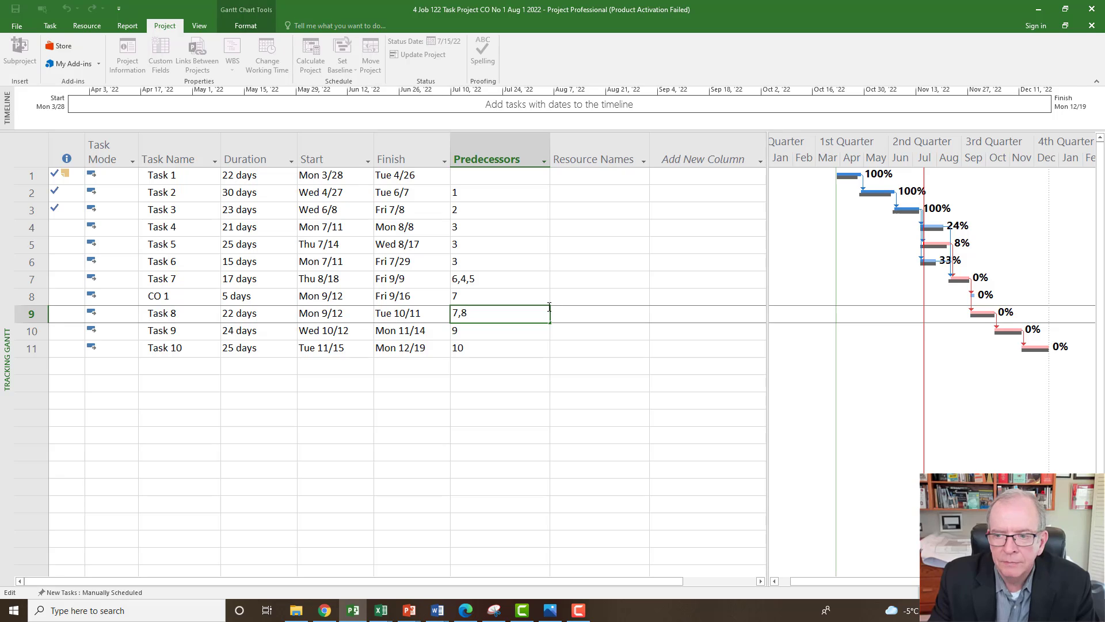
type(",8")
key("Return")
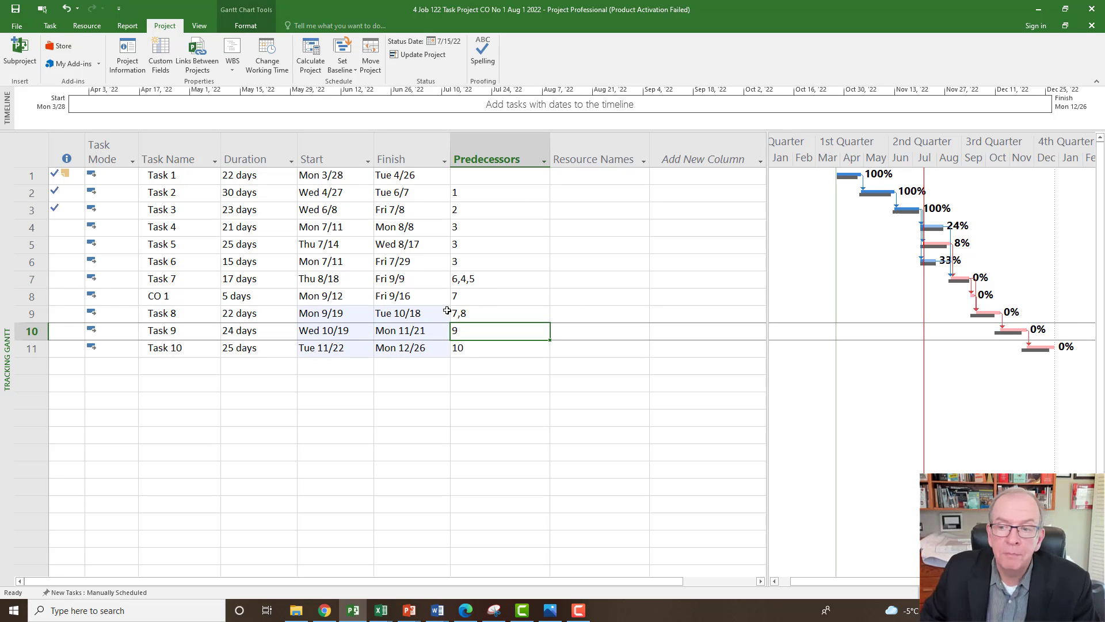
Step: Switch to the Variance table and examine the start and finish variances of Tasks 8 to 10
left_click(34, 154)
right_click(34, 156)
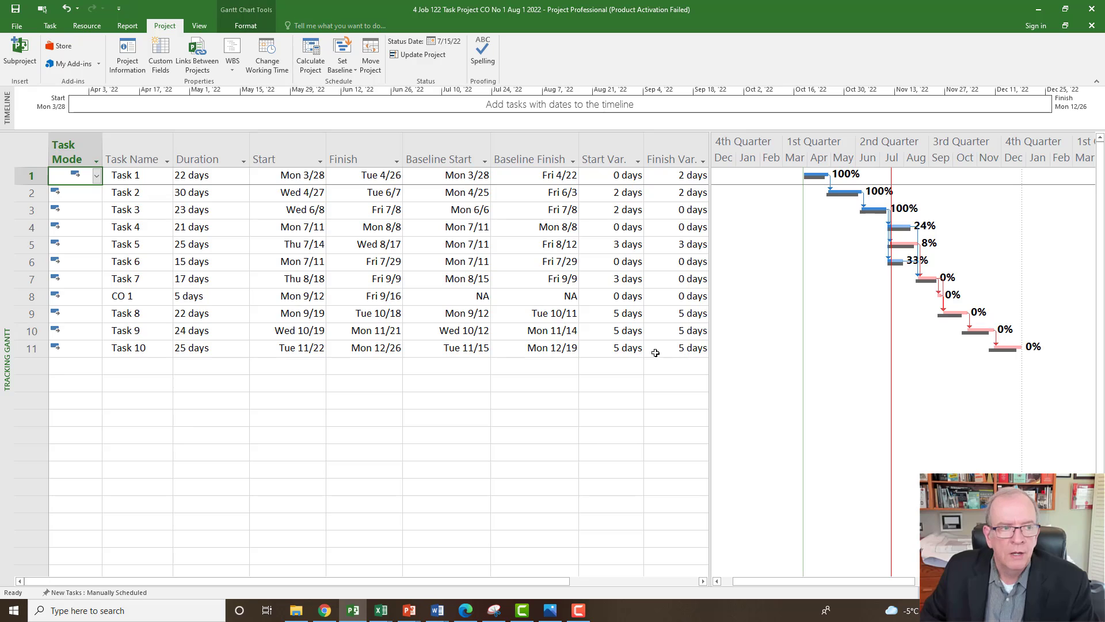
Step: Return to the Entry table and remove 7 from Task 8's predecessors, leaving only 8 so that it follows CO 1 alone
left_click(31, 144)
right_click(32, 143)
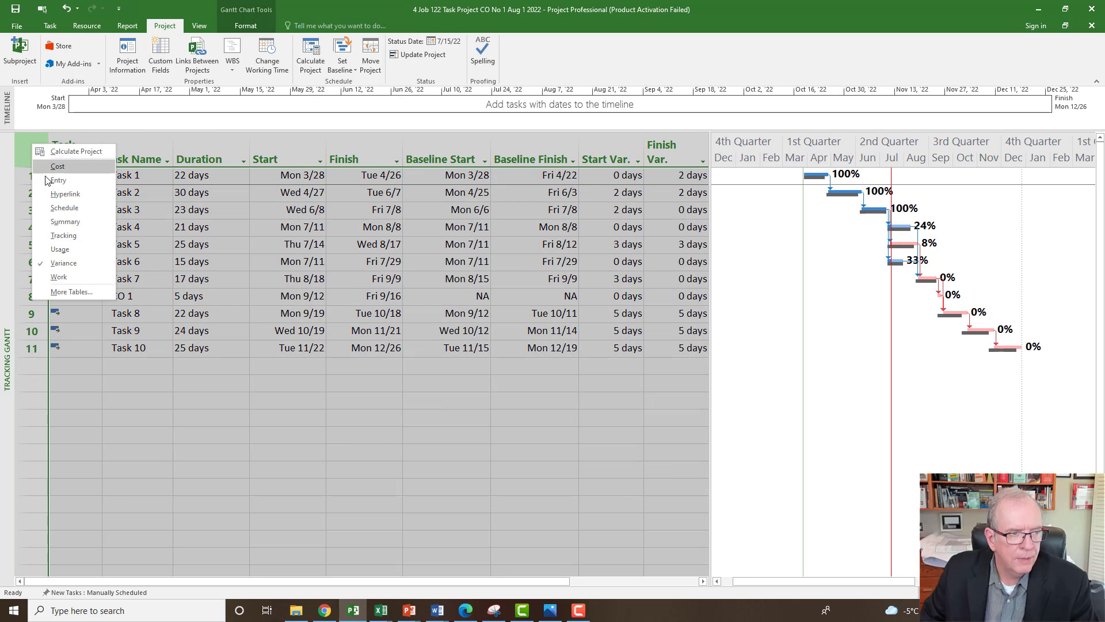
left_click(61, 179)
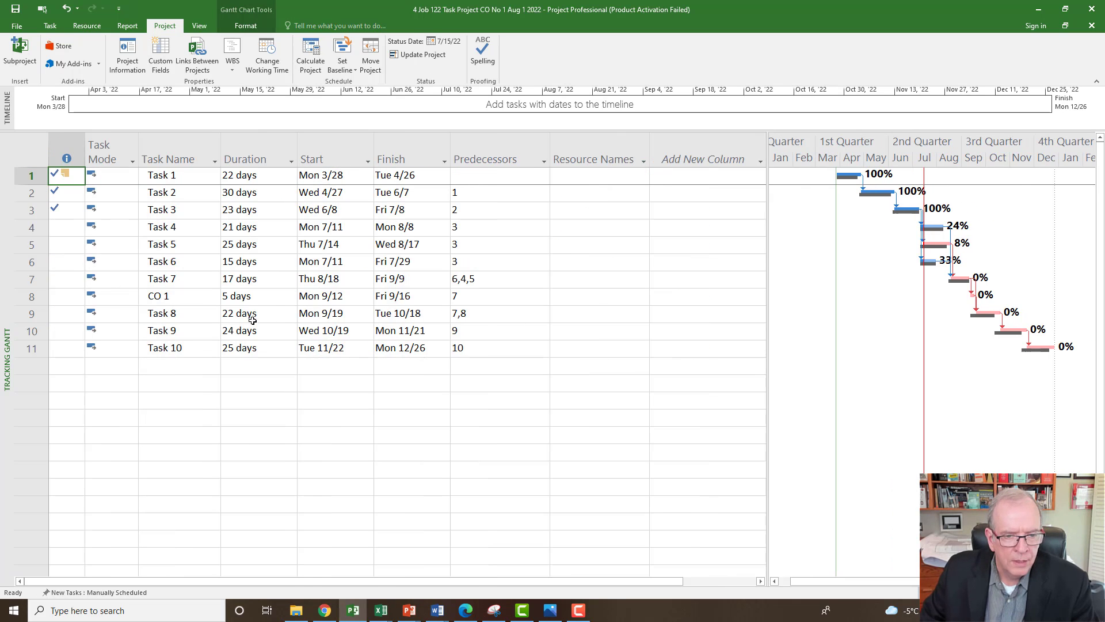
left_click(466, 334)
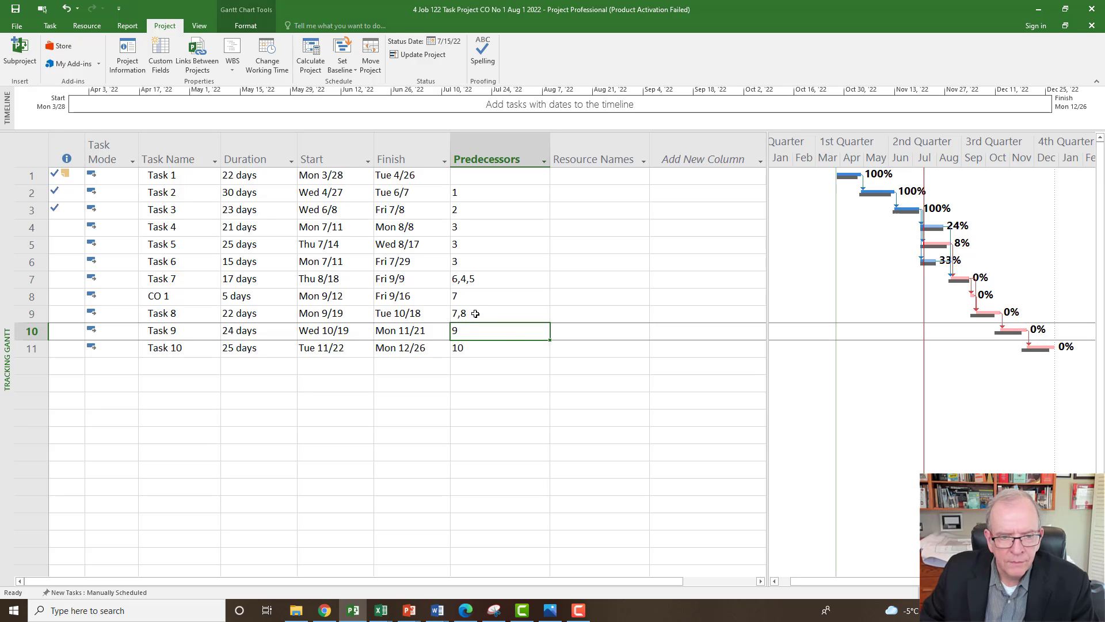
left_click(479, 314)
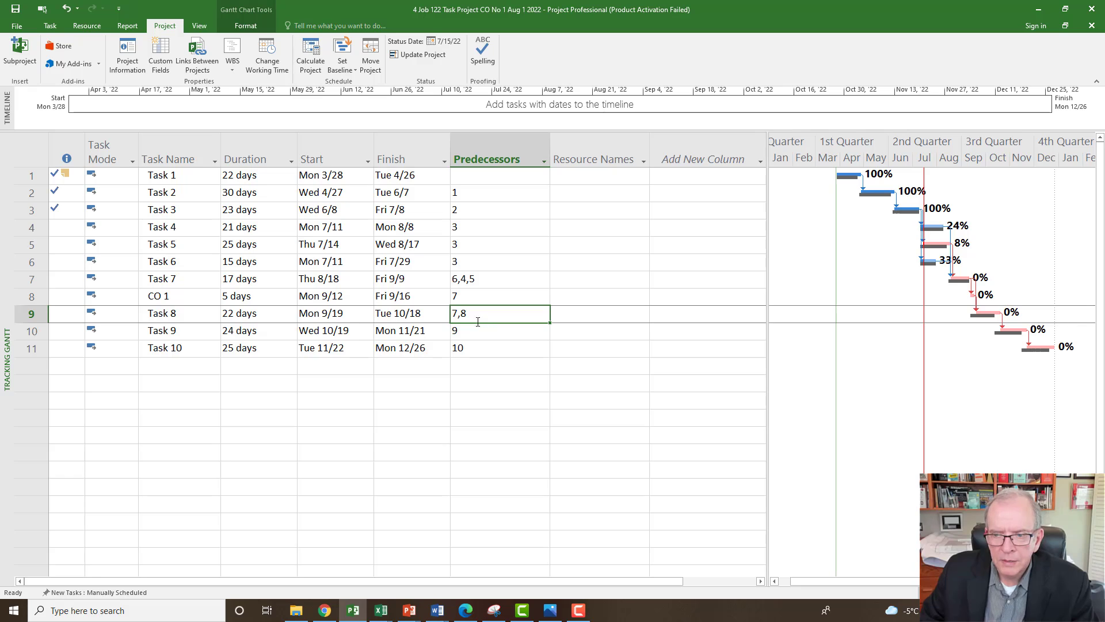
left_click(472, 316)
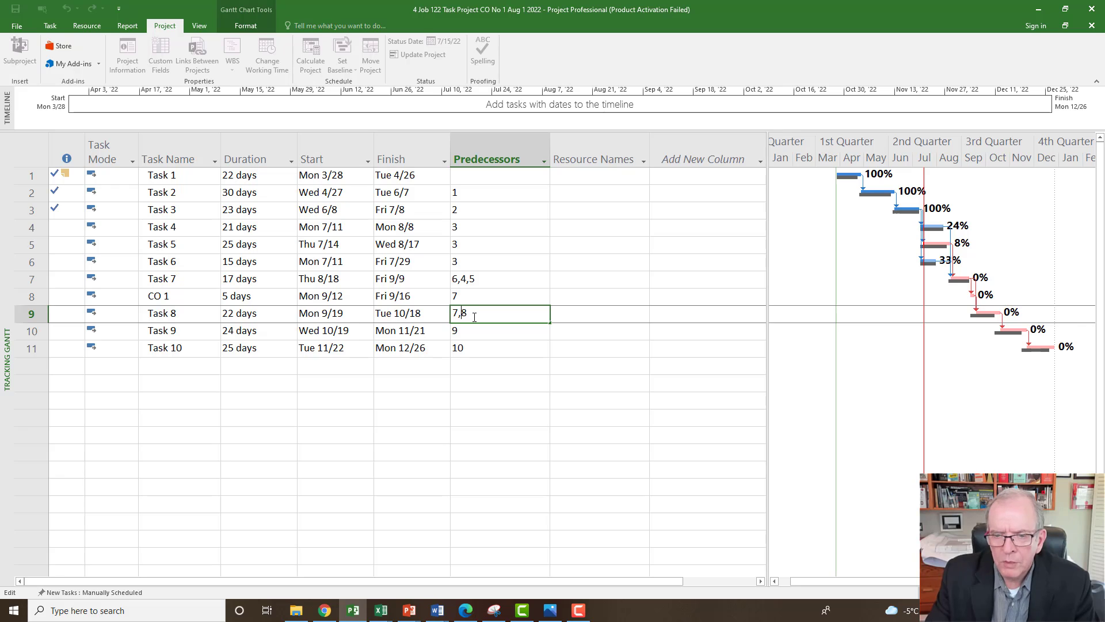
left_click(447, 364)
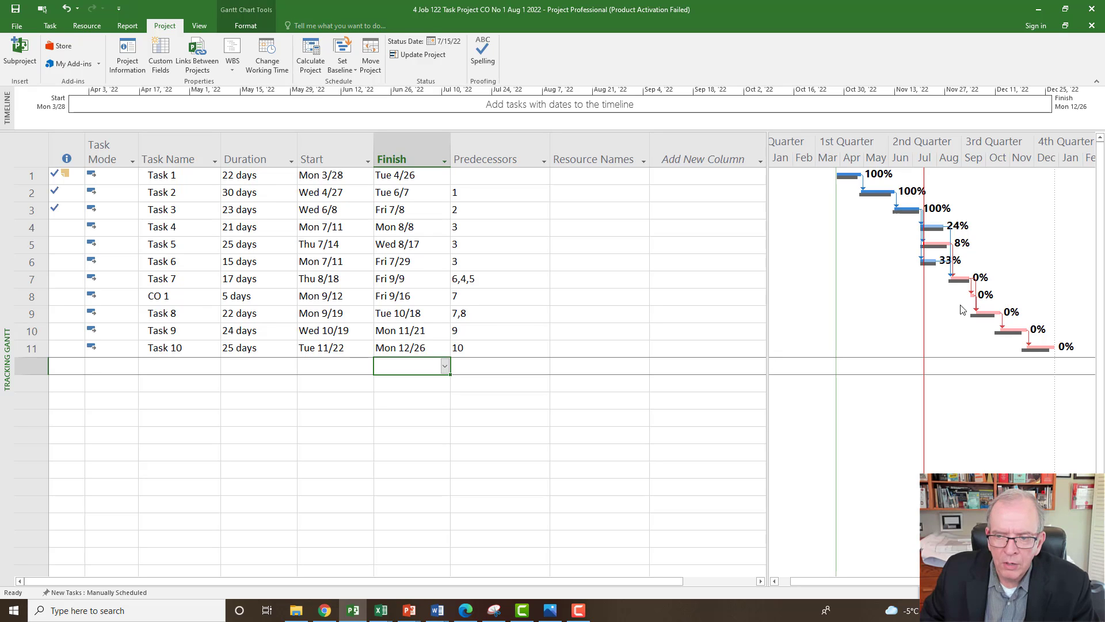
left_click(458, 316)
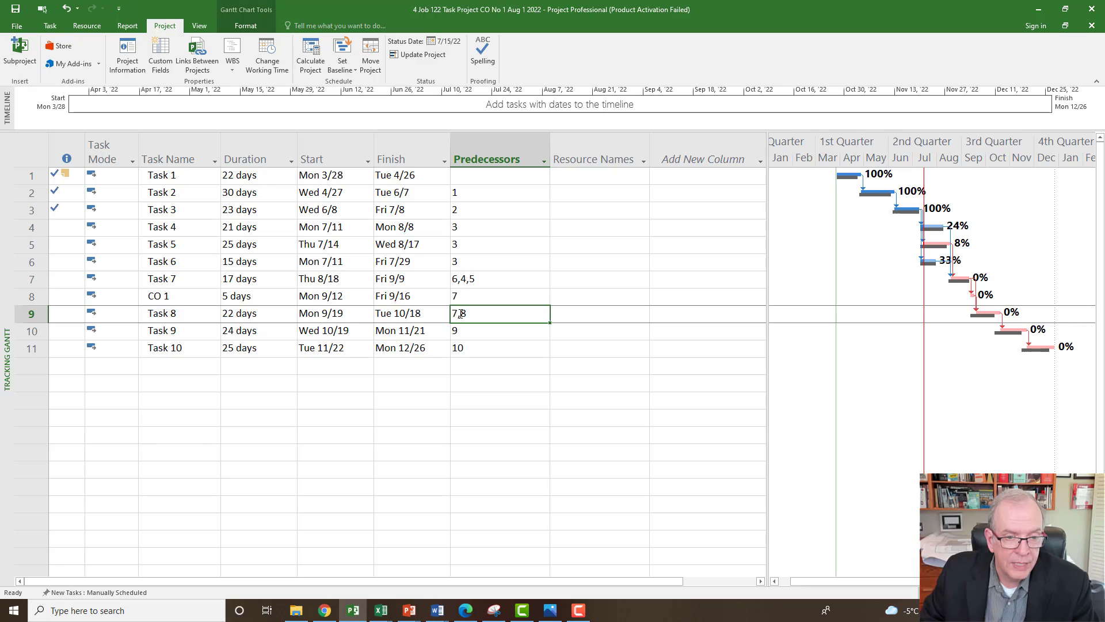
left_click(506, 316)
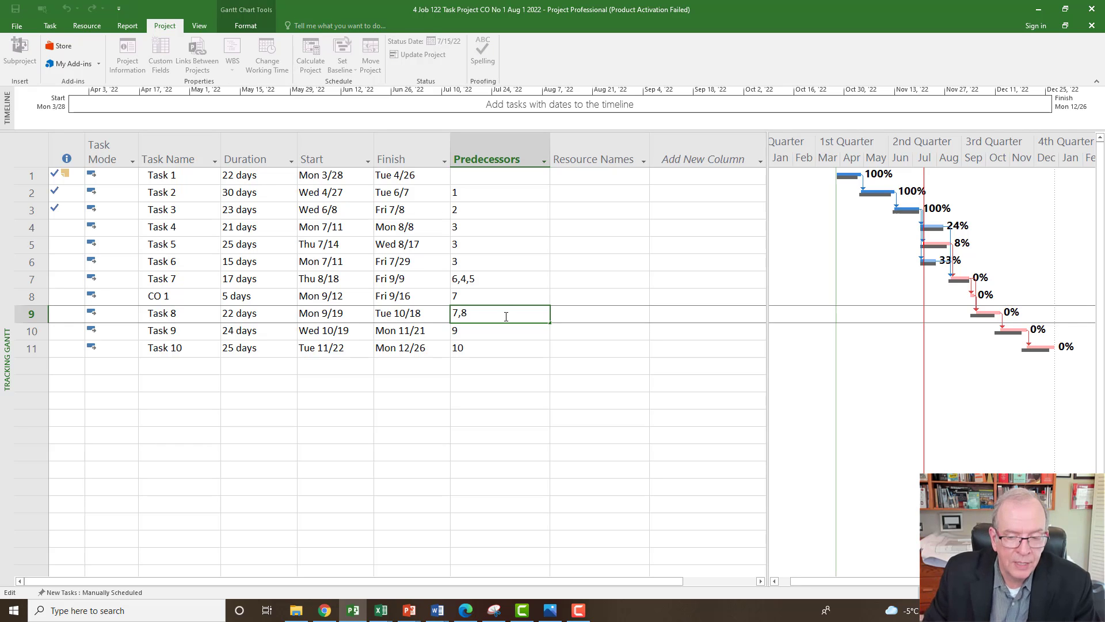
key("BackSpace")
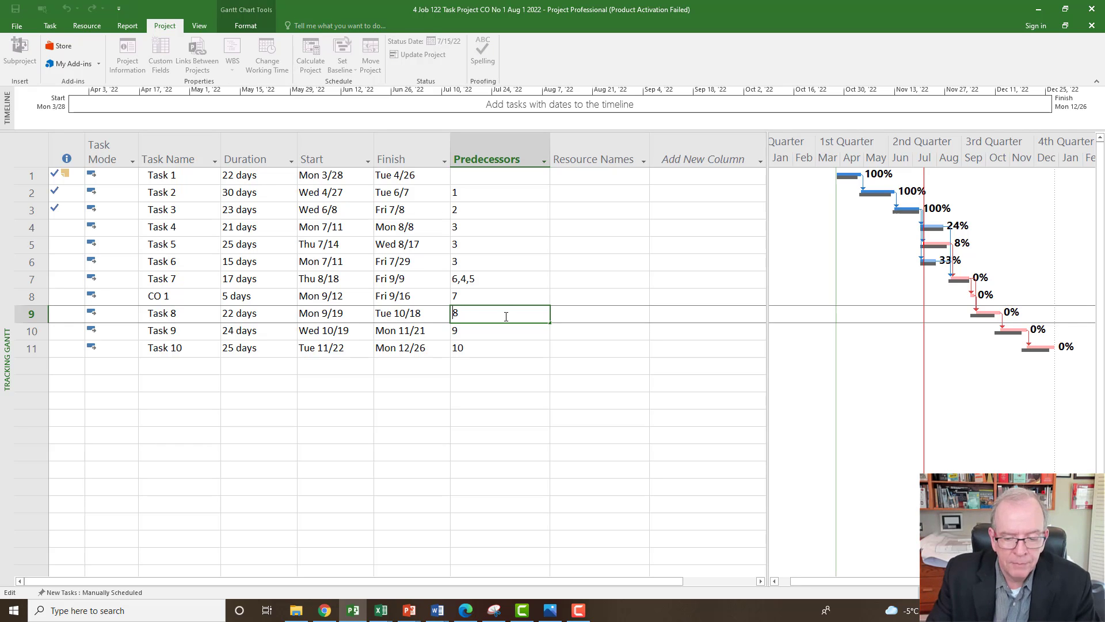
key("Return")
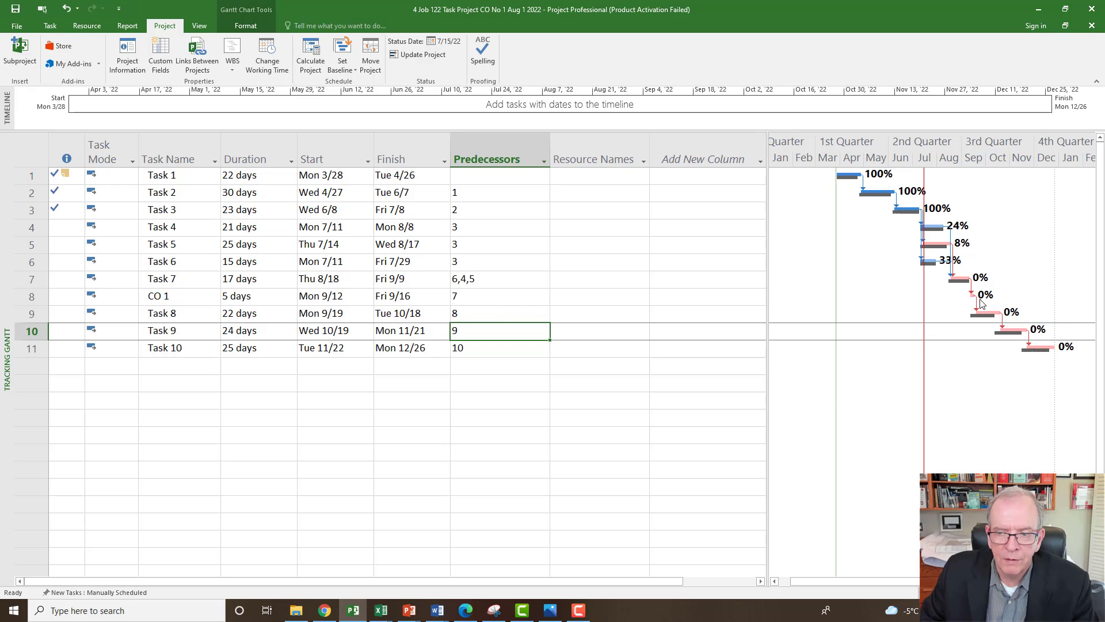
Step: Check the start and finish variances in the Variance table and return to the Entry table
left_click(40, 153)
right_click(40, 153)
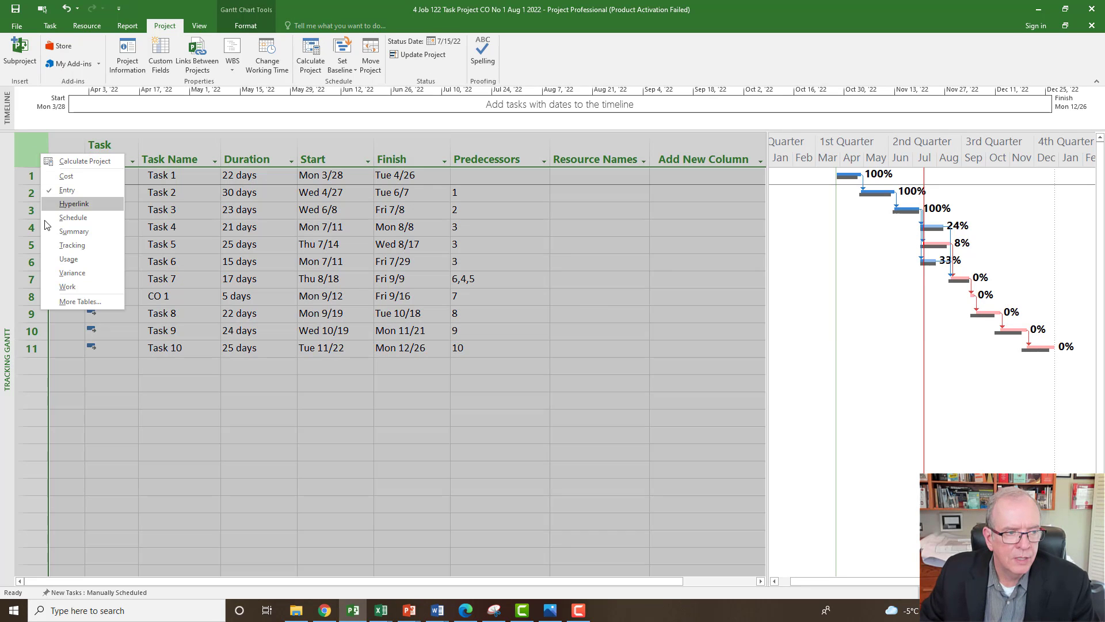
left_click(65, 273)
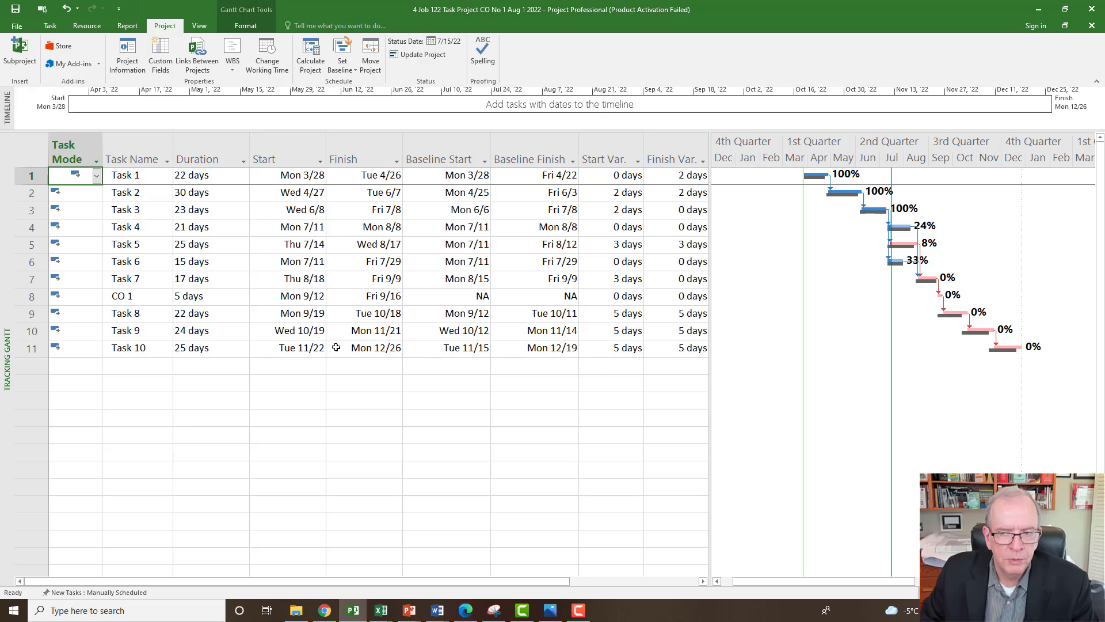
left_click(40, 153)
right_click(39, 152)
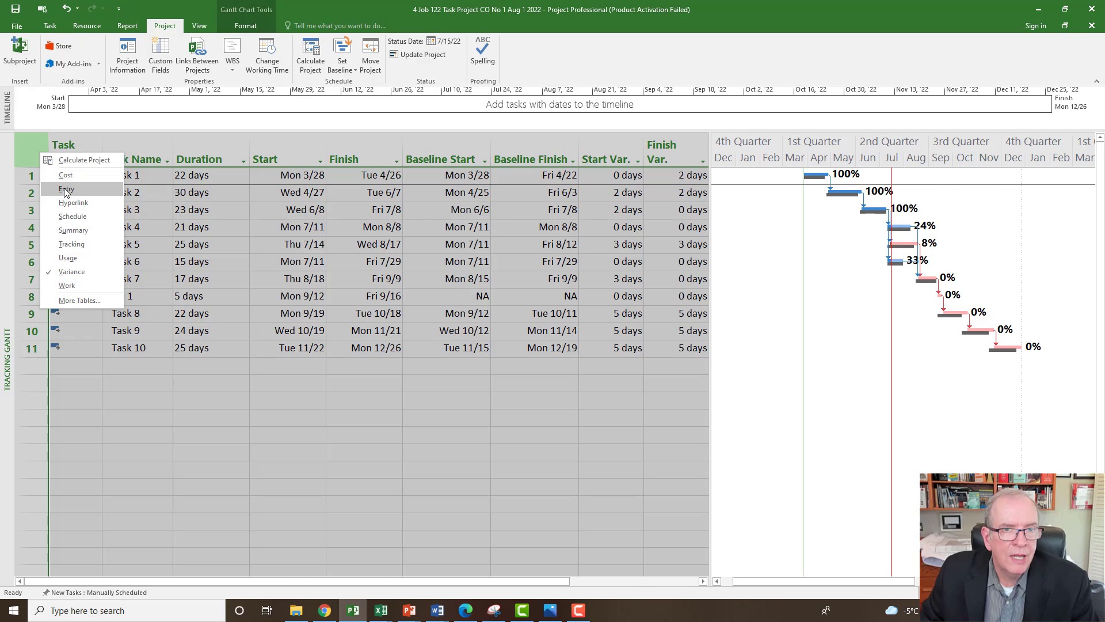
left_click(66, 190)
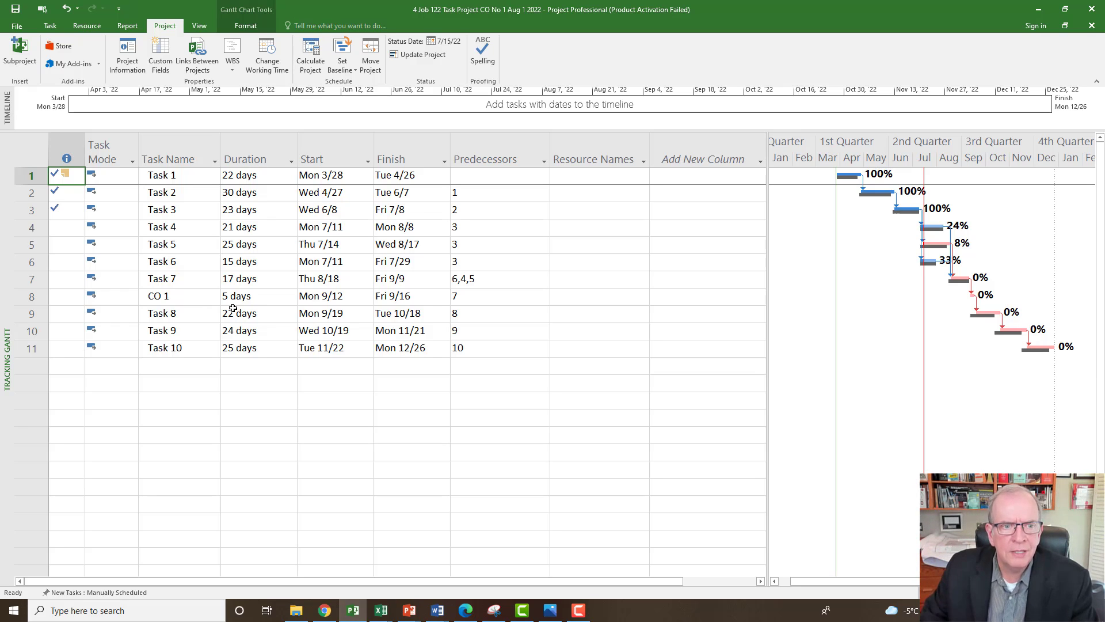
left_click(211, 377)
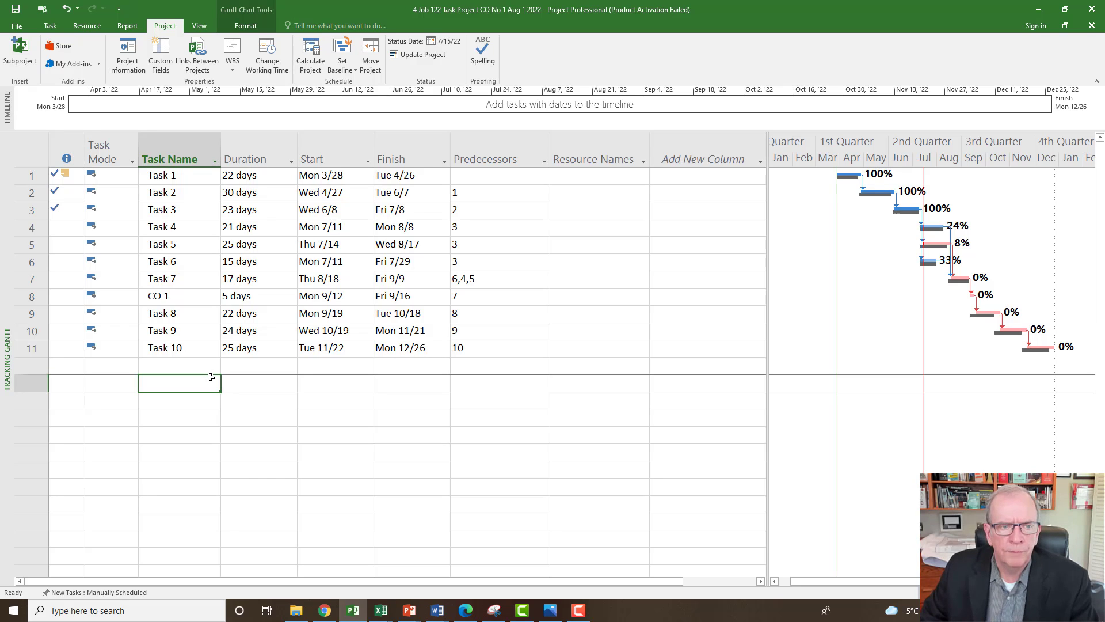
Step: Review the numbered Job 122 files in the Lesson 11 Task Project Protocol Folder through Save As, without saving
left_click(17, 26)
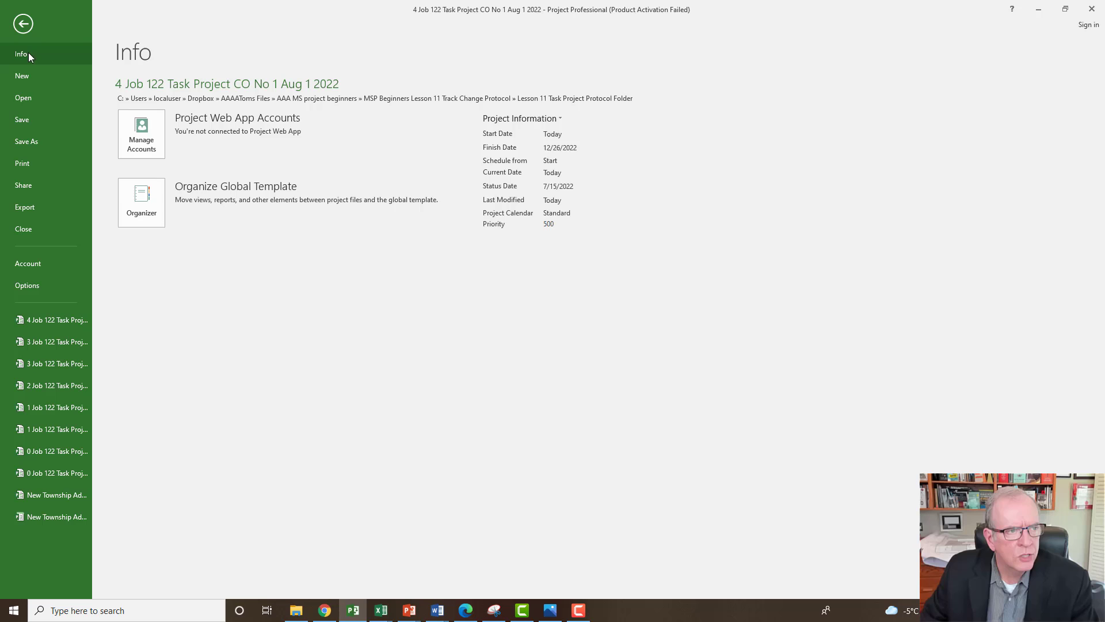
left_click(41, 145)
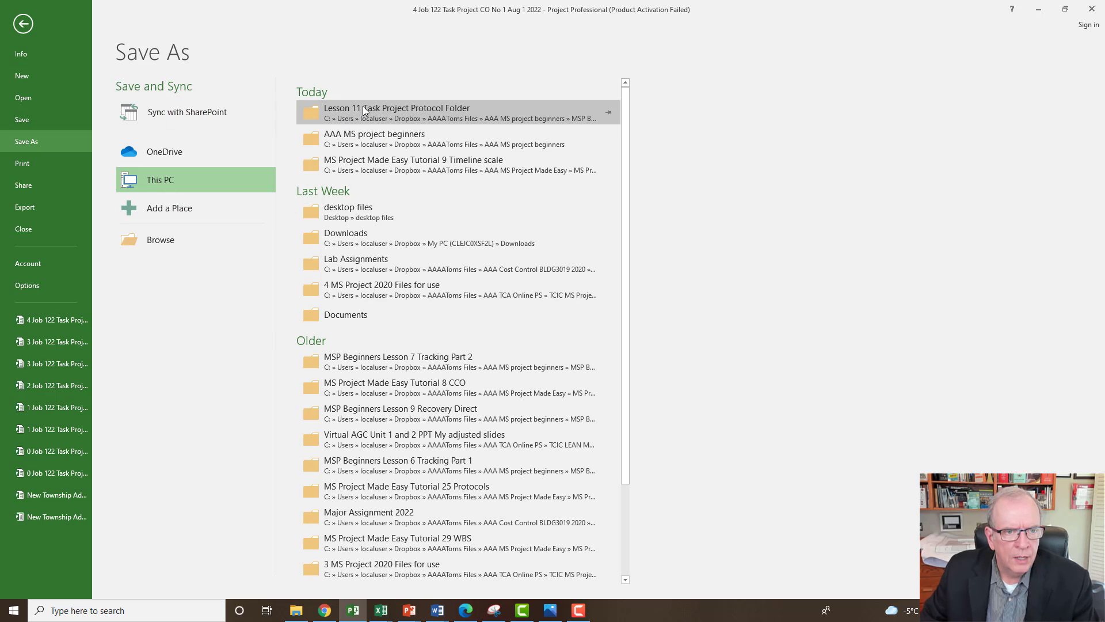
left_click(377, 117)
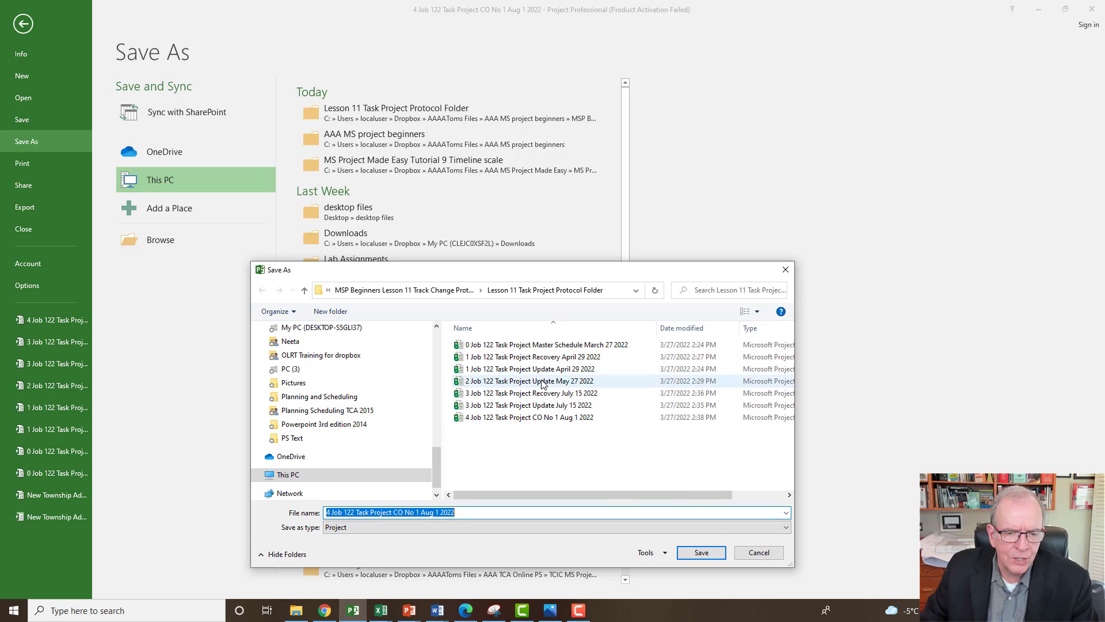
left_click(757, 553)
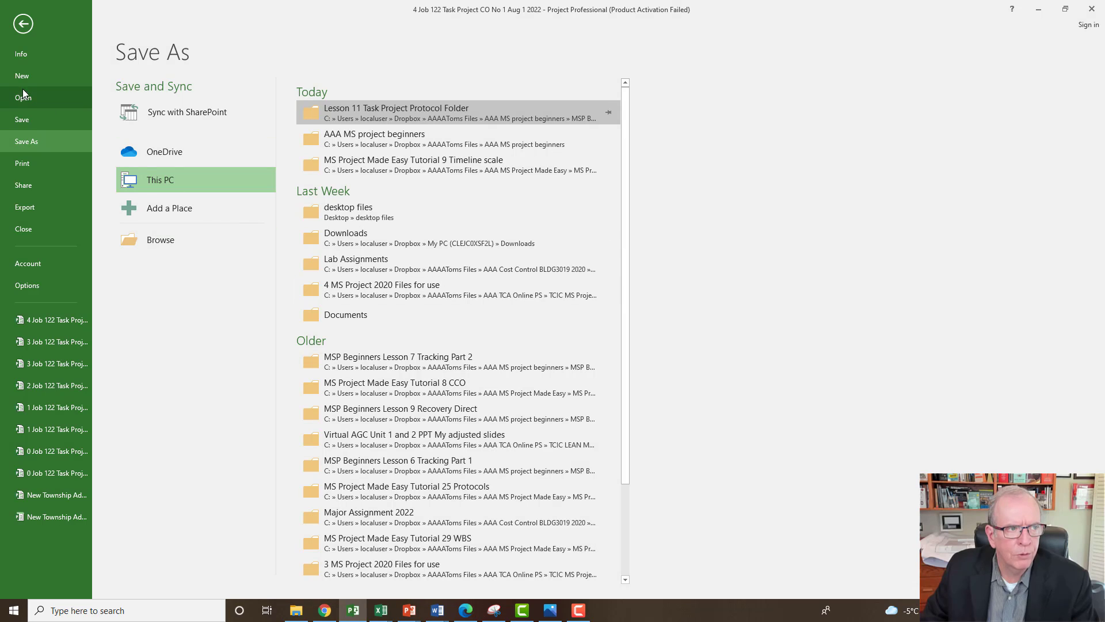
left_click(27, 27)
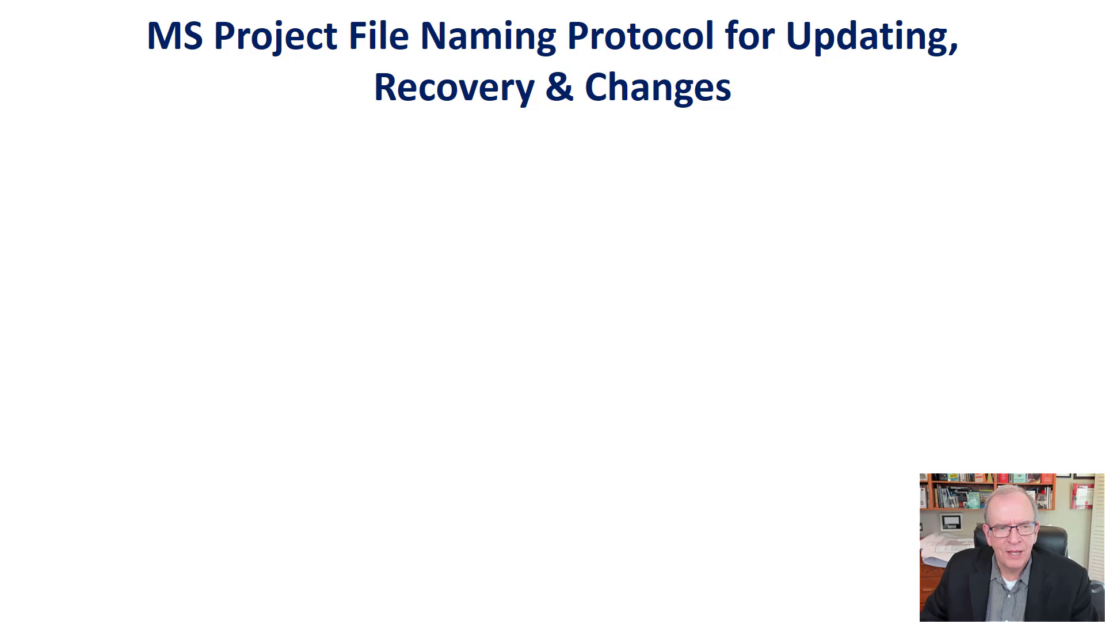
key("Right")
key("Right")
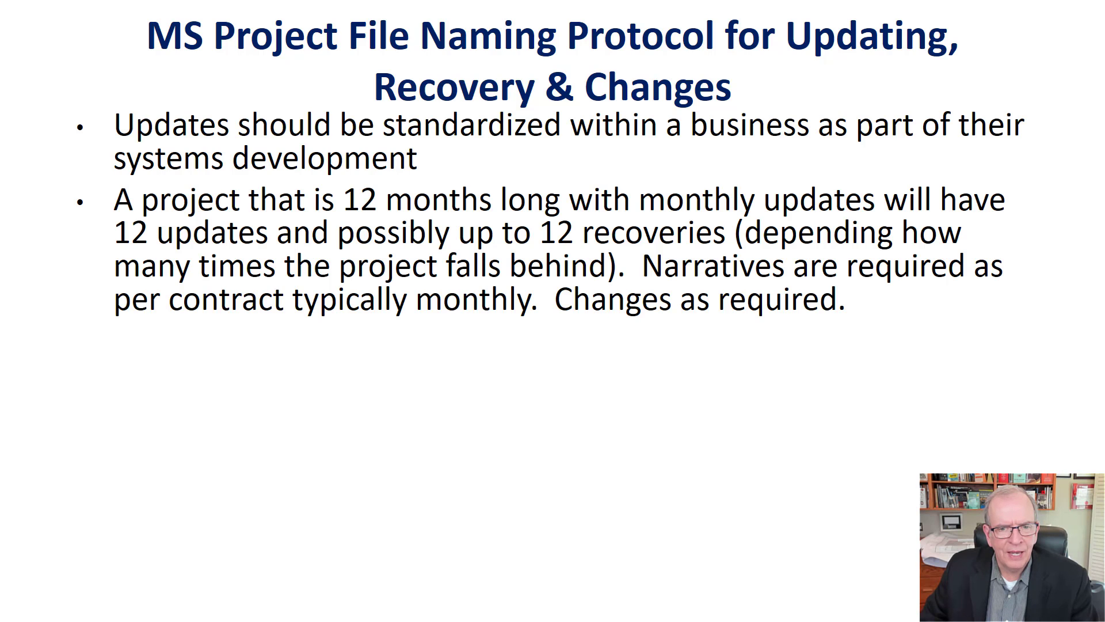